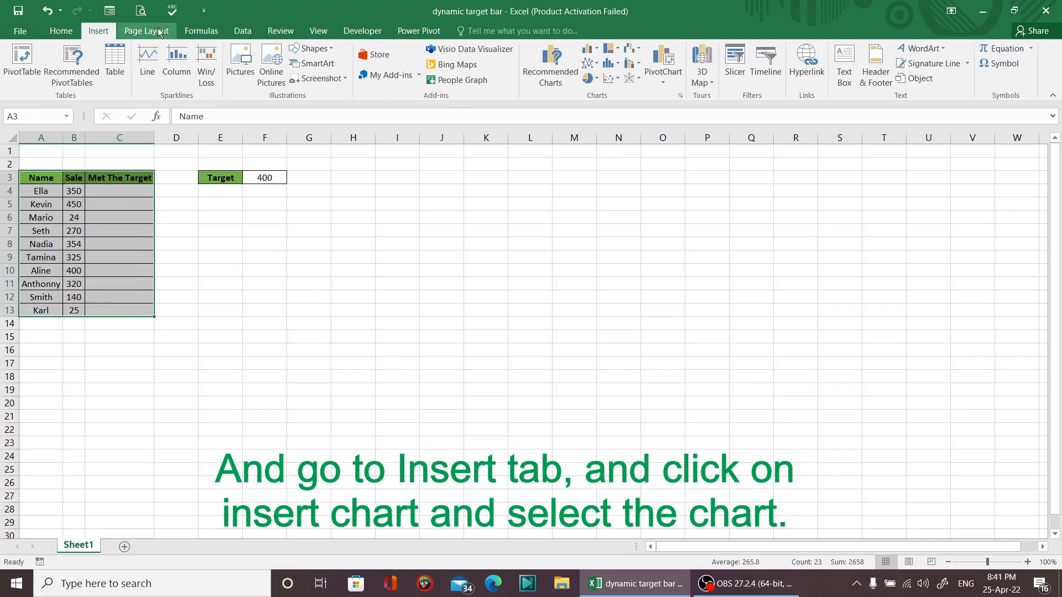
Insert a 2-D clustered column chart from the selected sales table, place it below the Target cell, and enlarge it slightly.
click(600, 52)
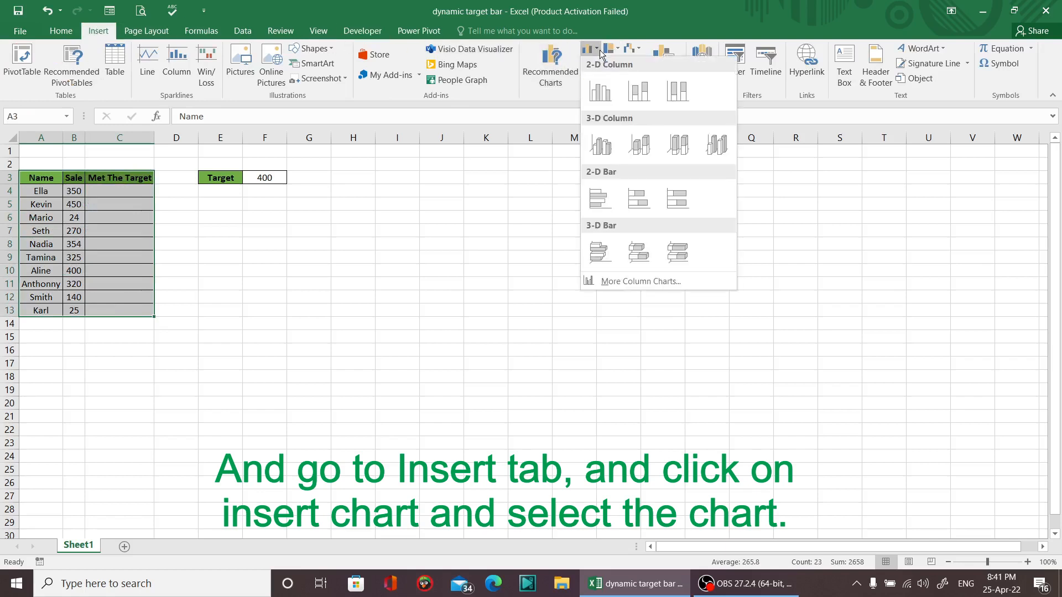
click(600, 91)
mouse_move(434, 264)
mouse_down()
mouse_move(282, 249)
mouse_move(223, 214)
mouse_up()
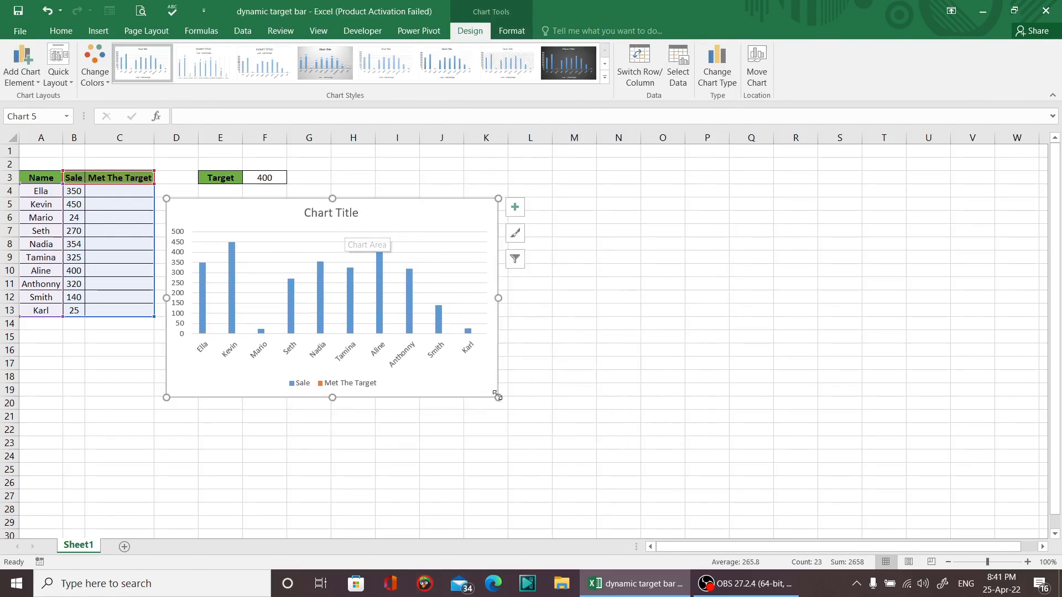
drag(497, 395, 524, 415)
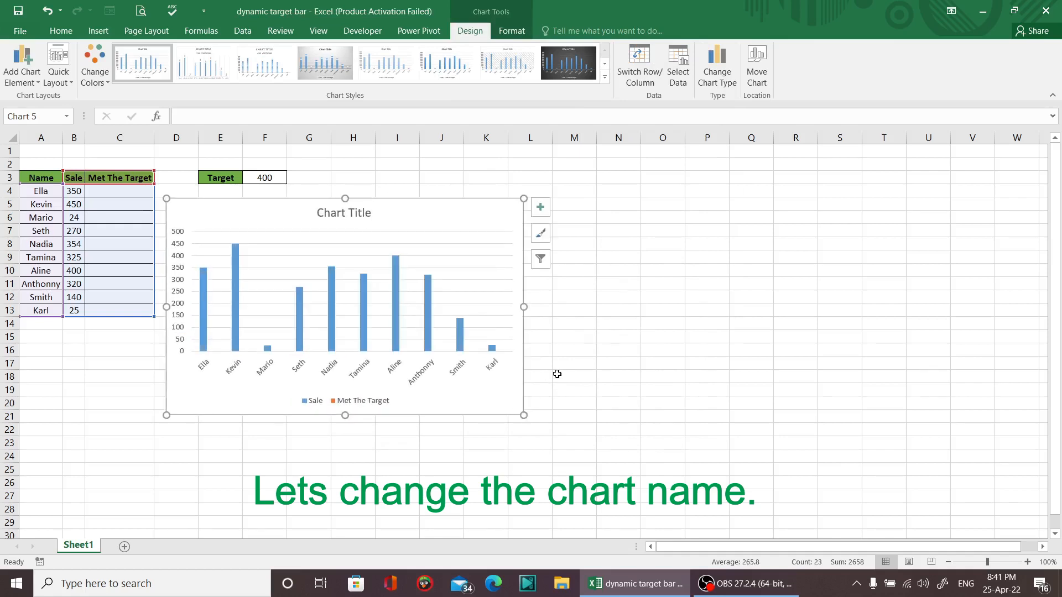
Remove the horizontal gridlines from the chart.
click(557, 374)
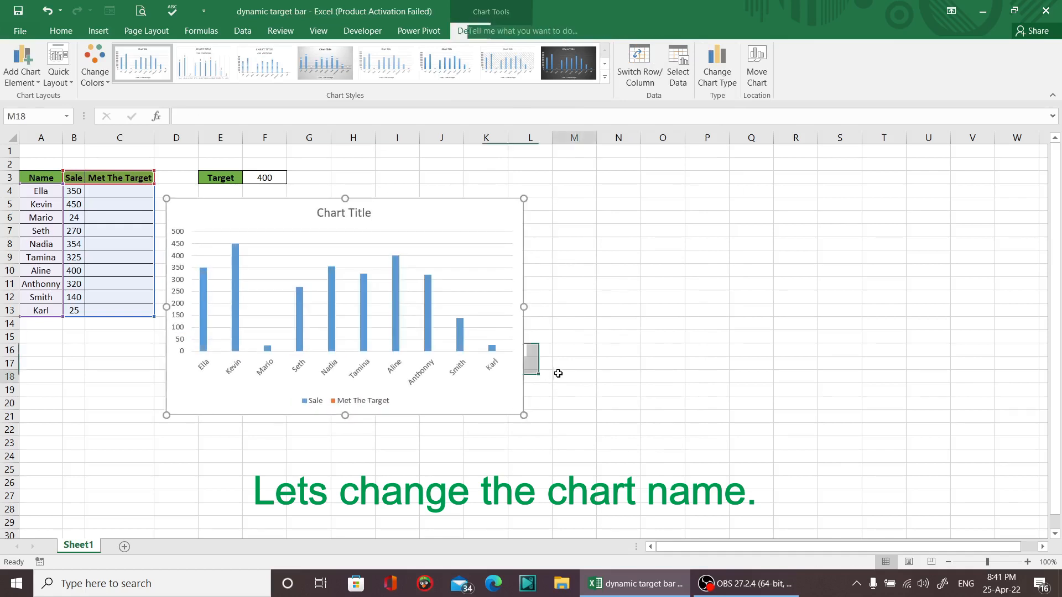
click(488, 276)
click(488, 279)
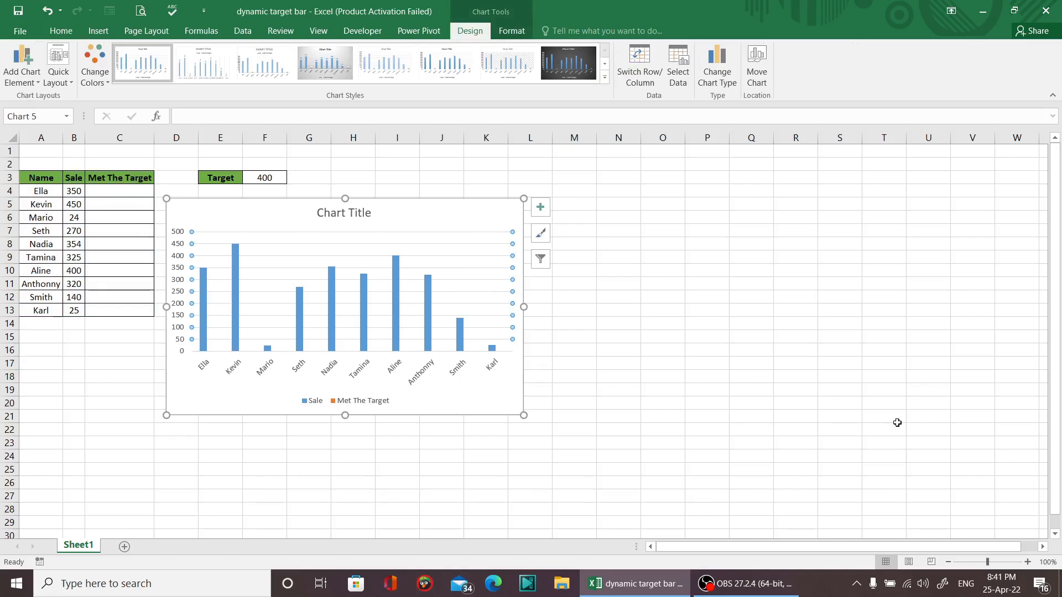
key(Escape)
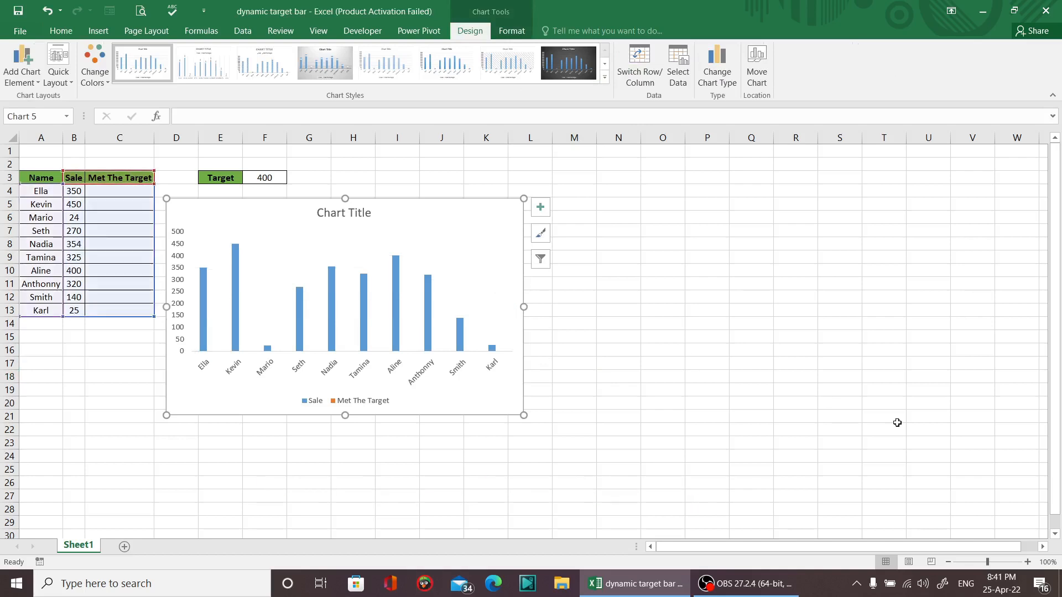
Change the chart title to "Sales".
click(364, 210)
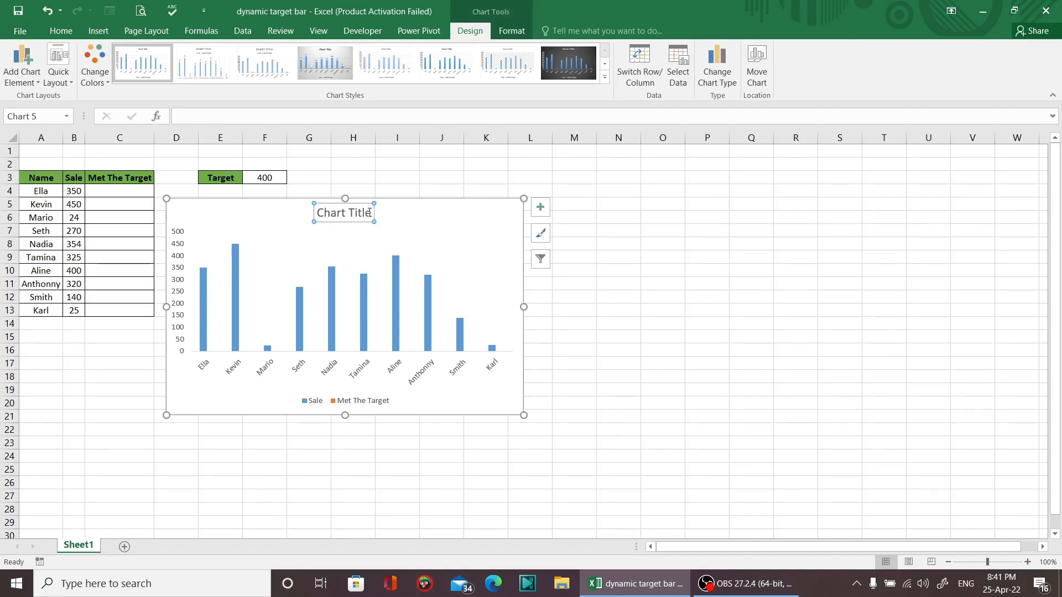
triple_click(369, 213)
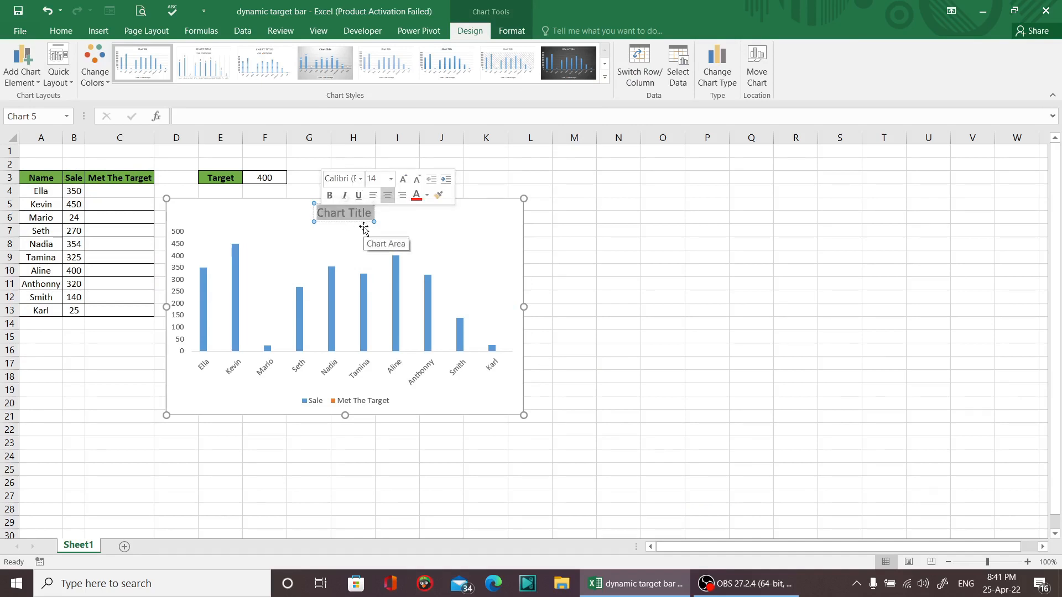
key(Delete)
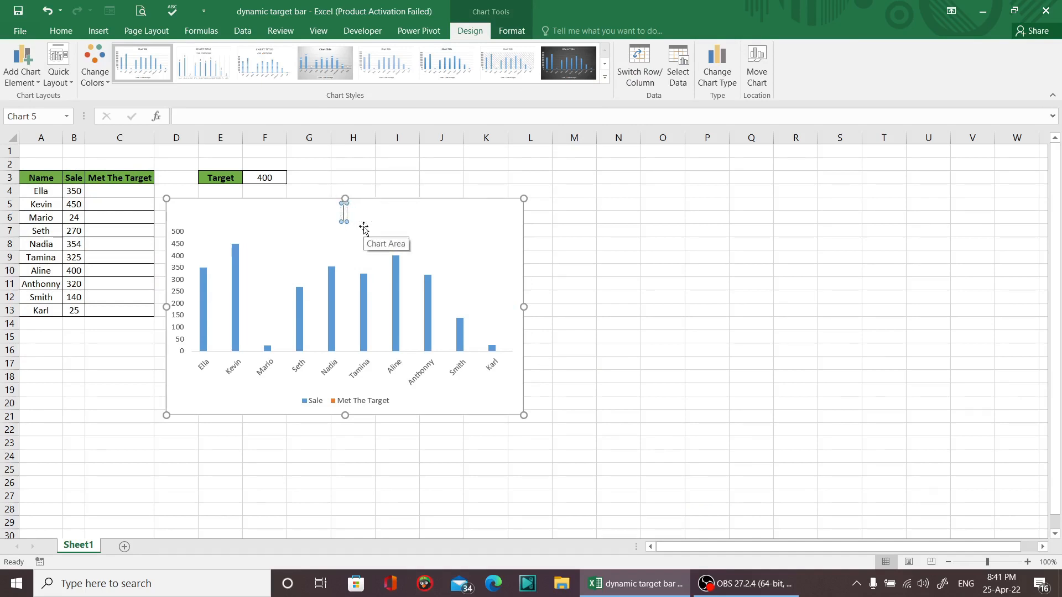
text(Sales)
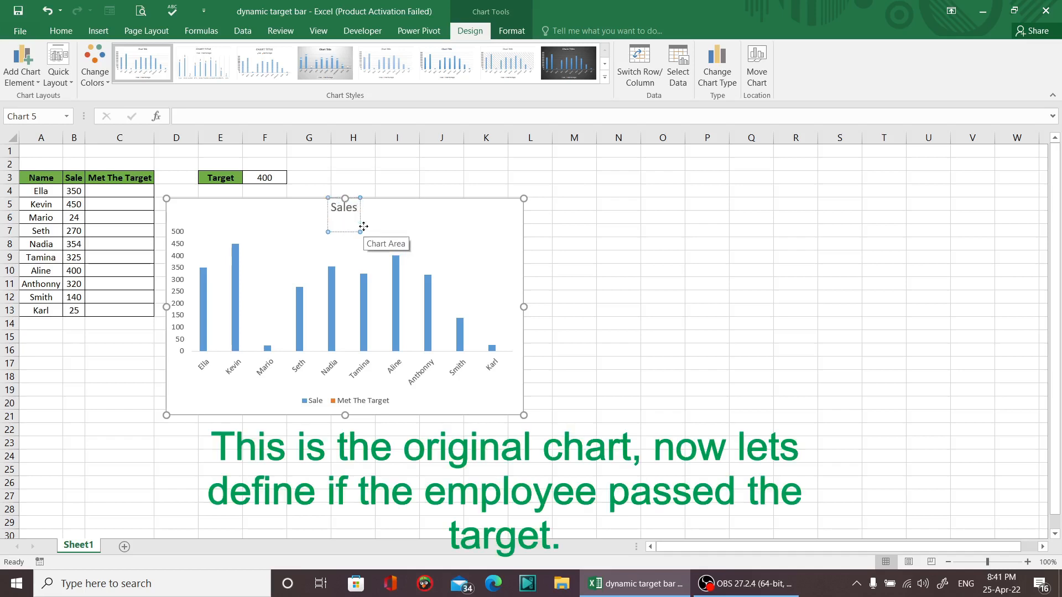
click(392, 229)
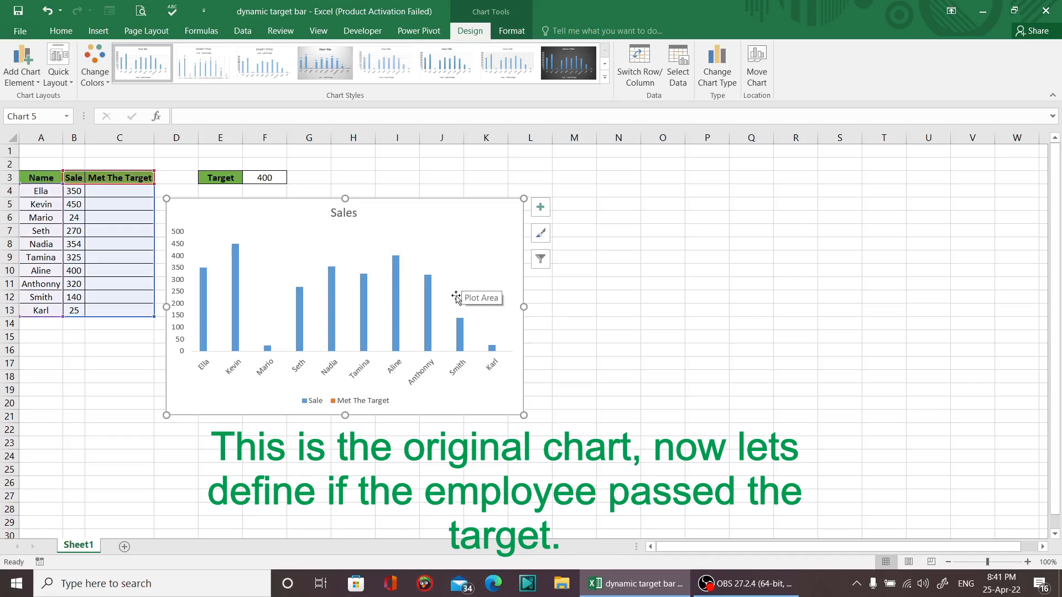
click(427, 183)
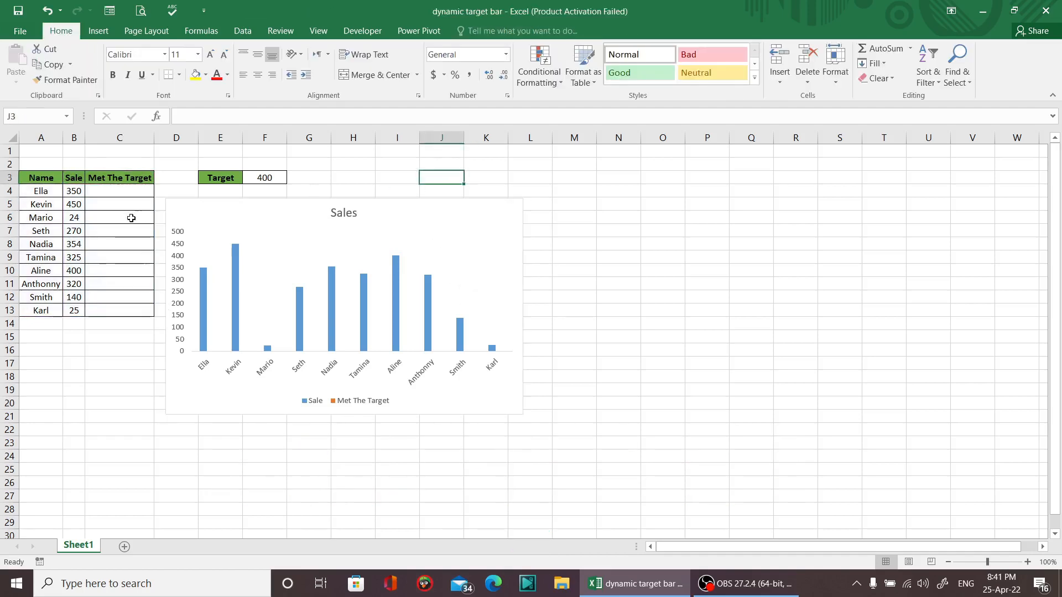
Enter the formula =IF(B4>=$F$3,B4,NA()) in cell C4 of the Met The Target column.
click(111, 193)
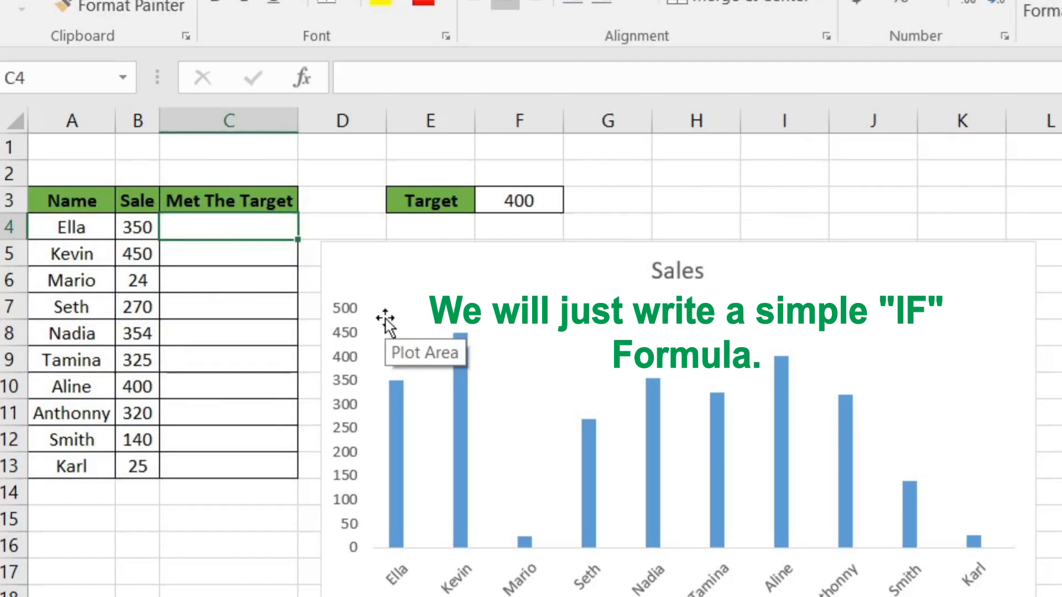
text(if)
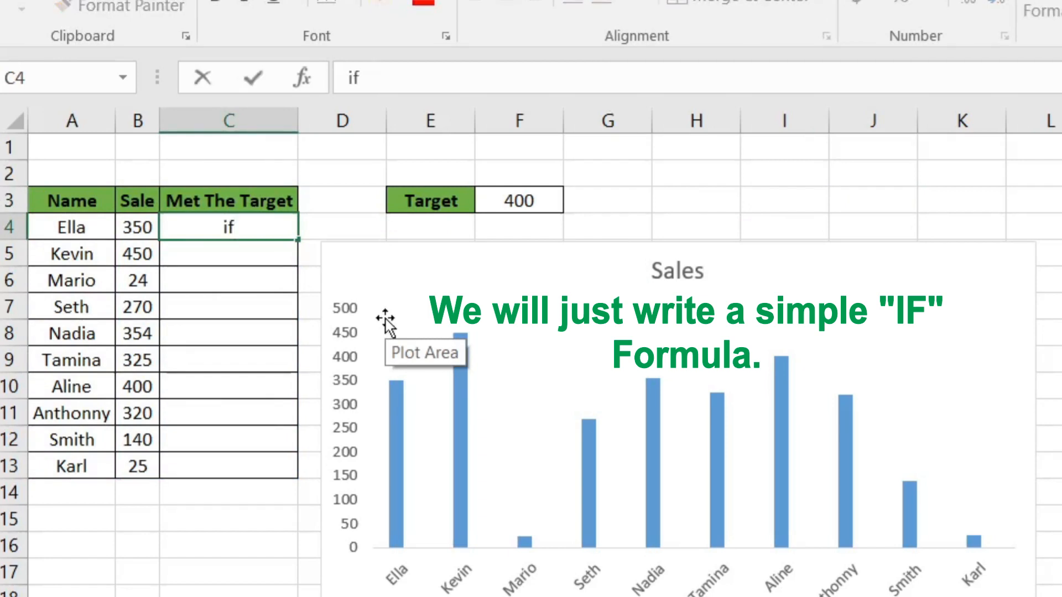
key(BackSpace)
key(BackSpace)
text(=if()
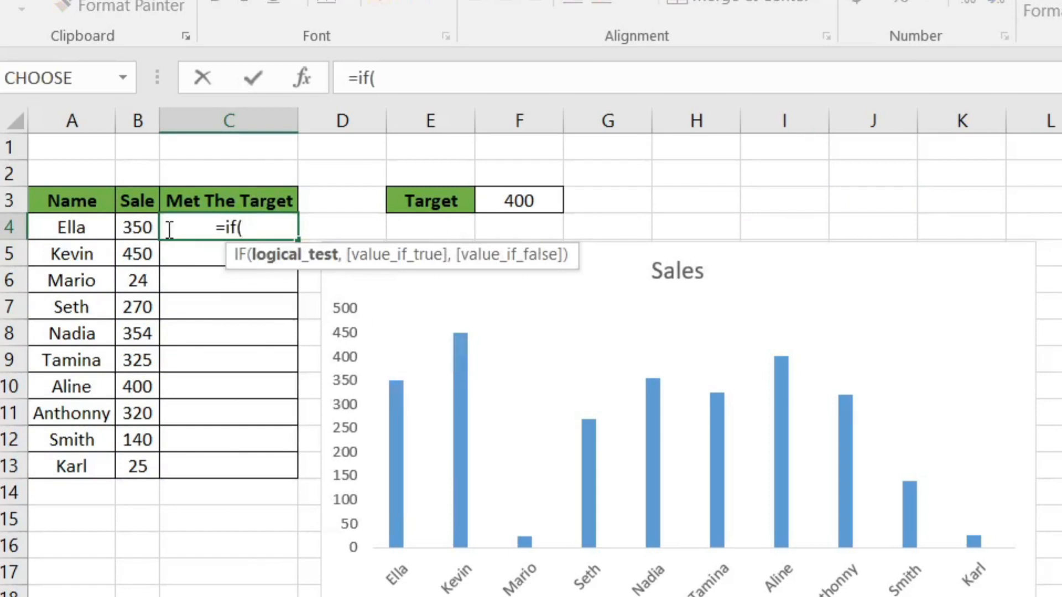
click(118, 228)
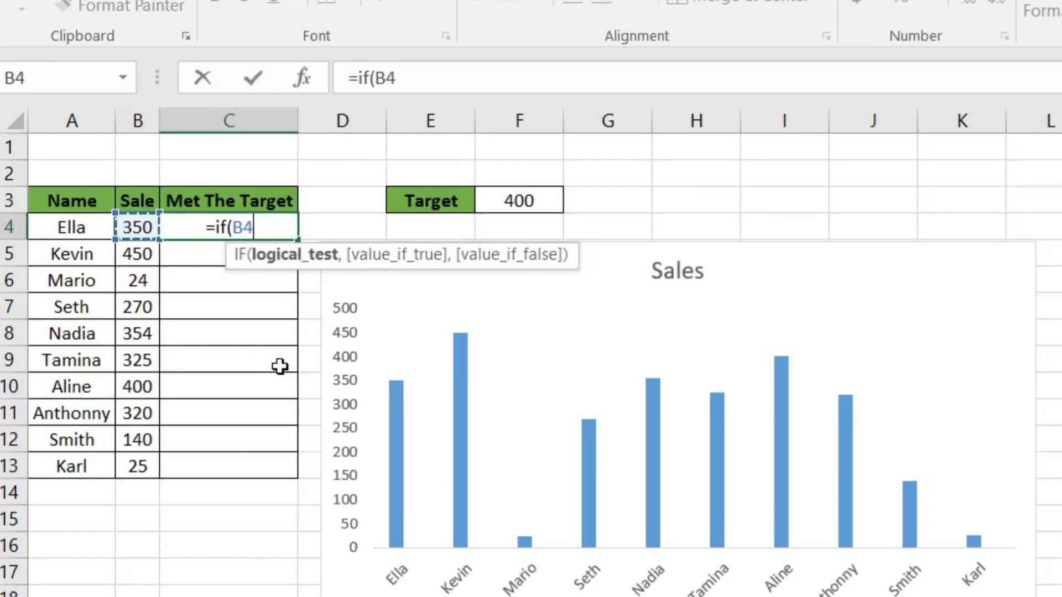
text(=)
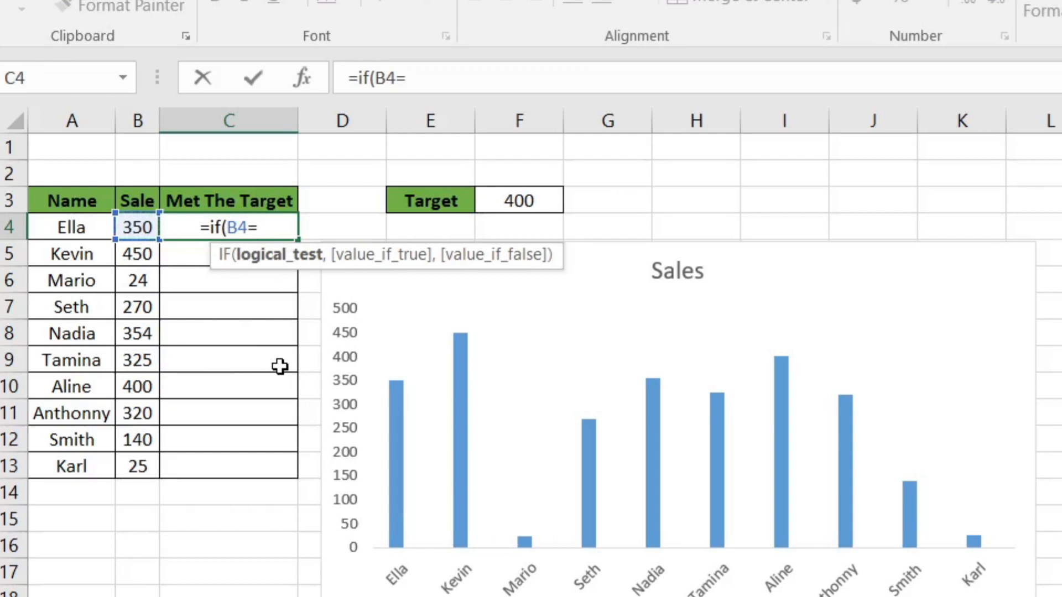
text(>)
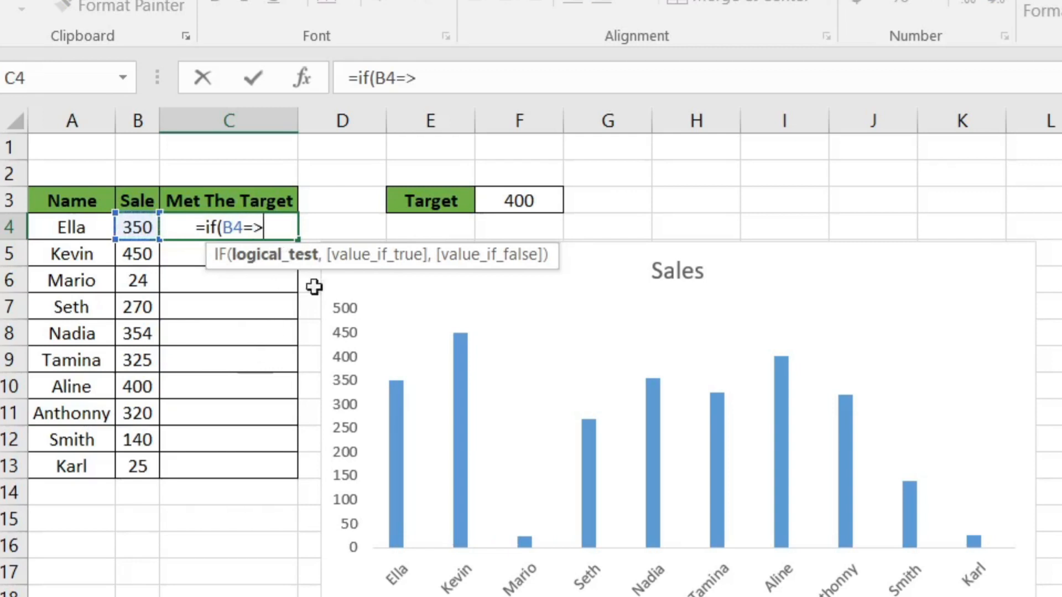
click(517, 196)
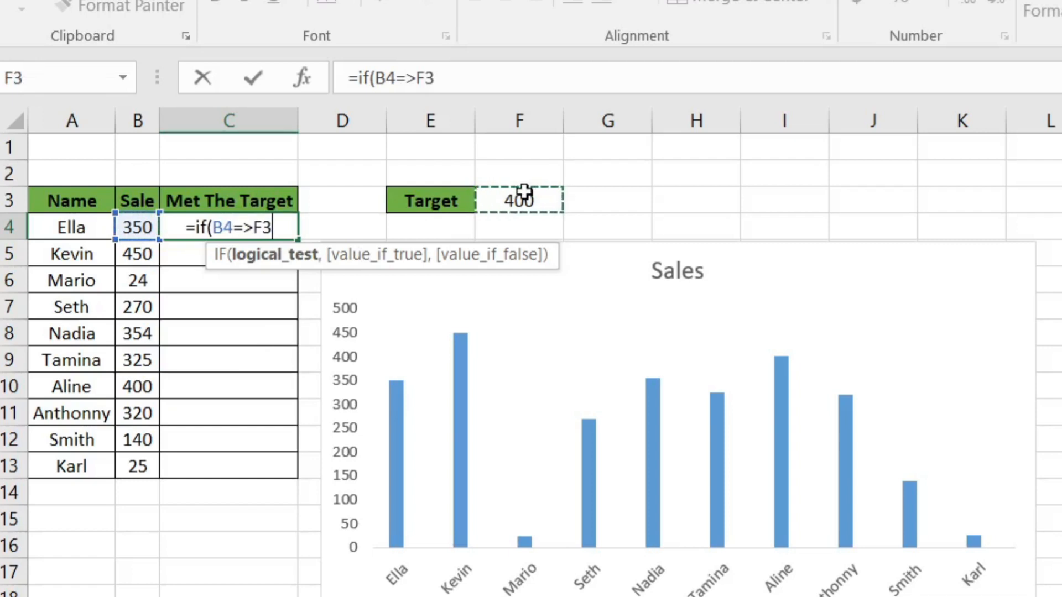
key(F4)
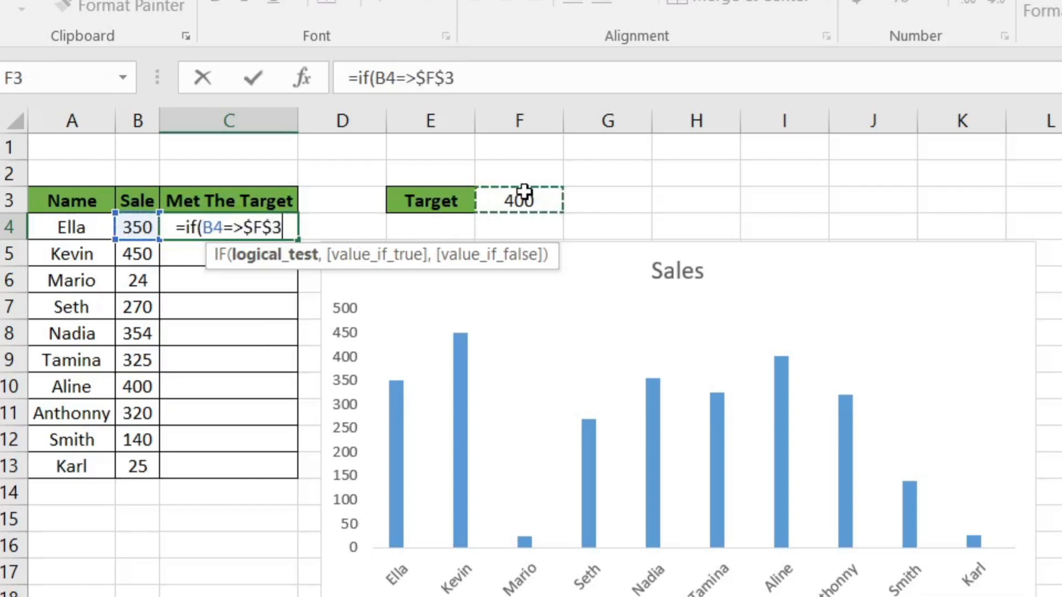
text(,)
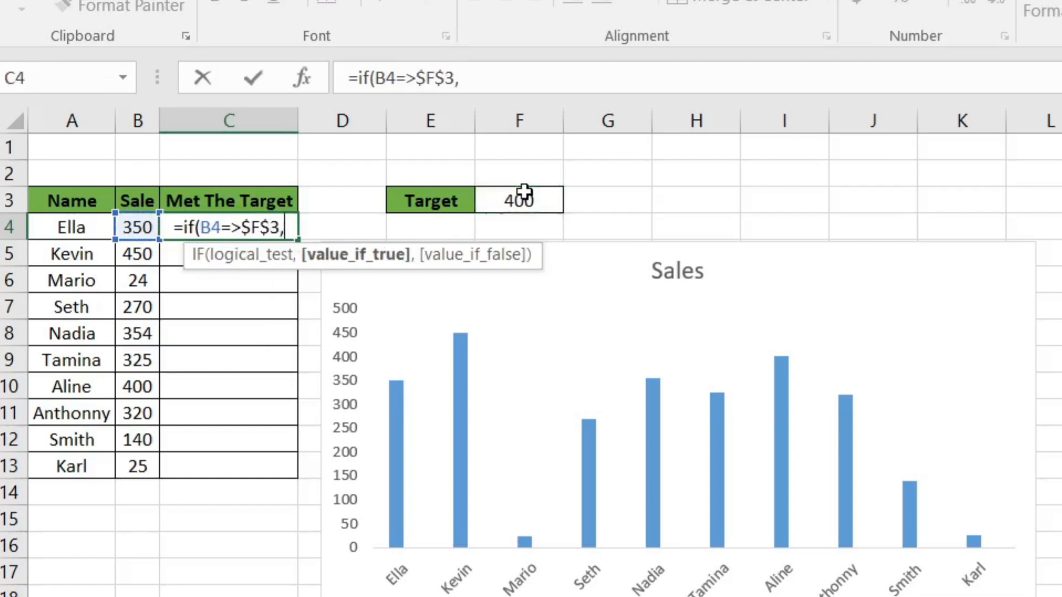
click(136, 227)
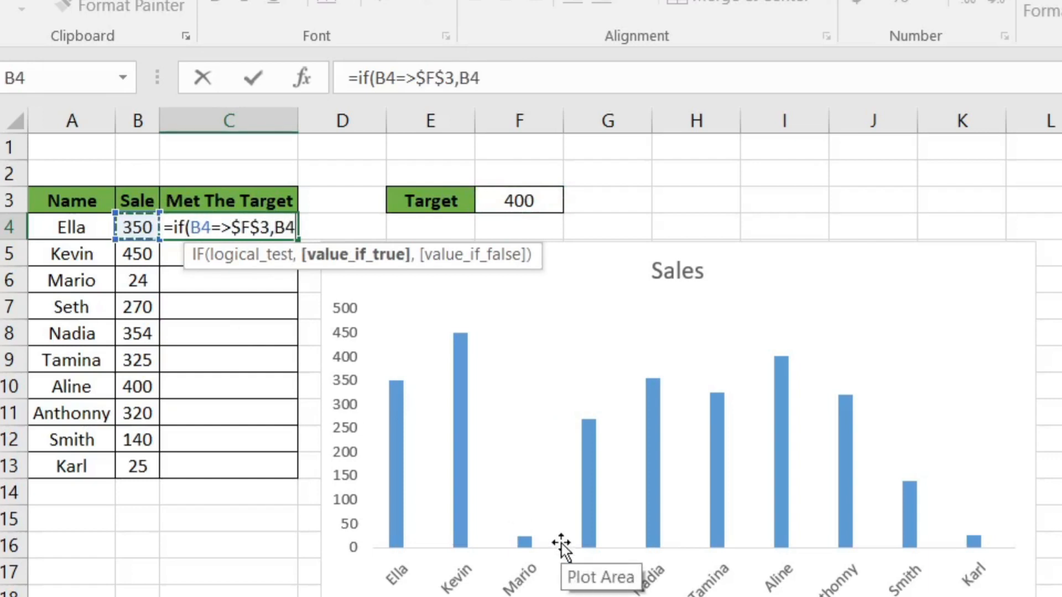
text(,)
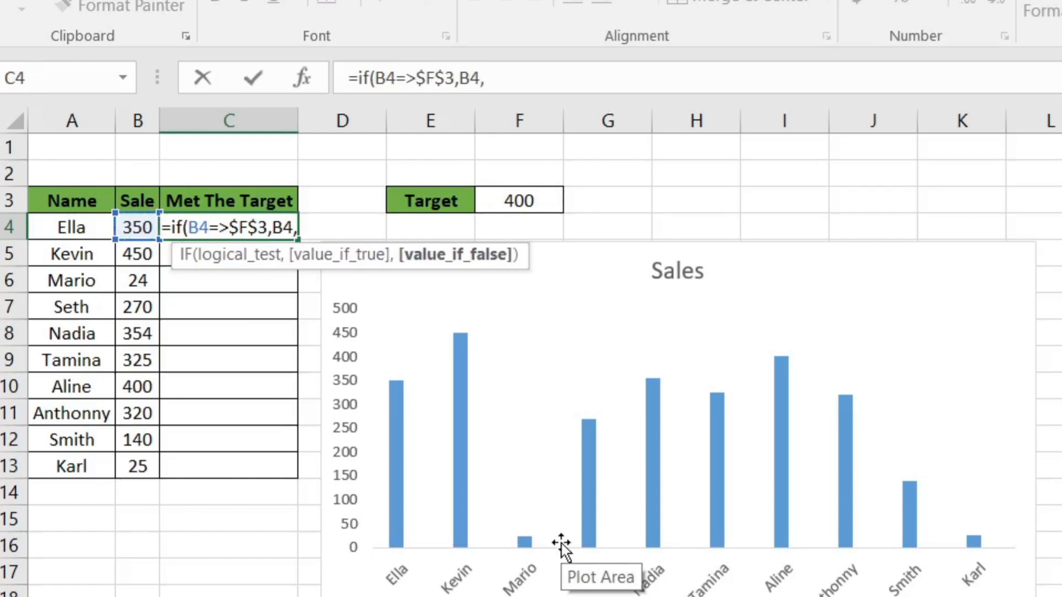
text(NA())
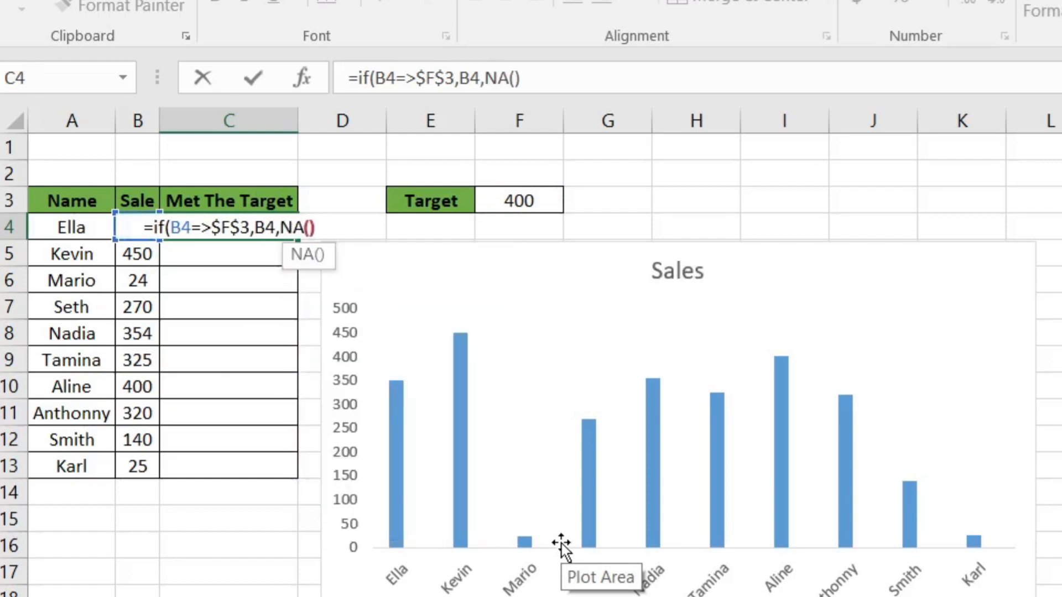
text())
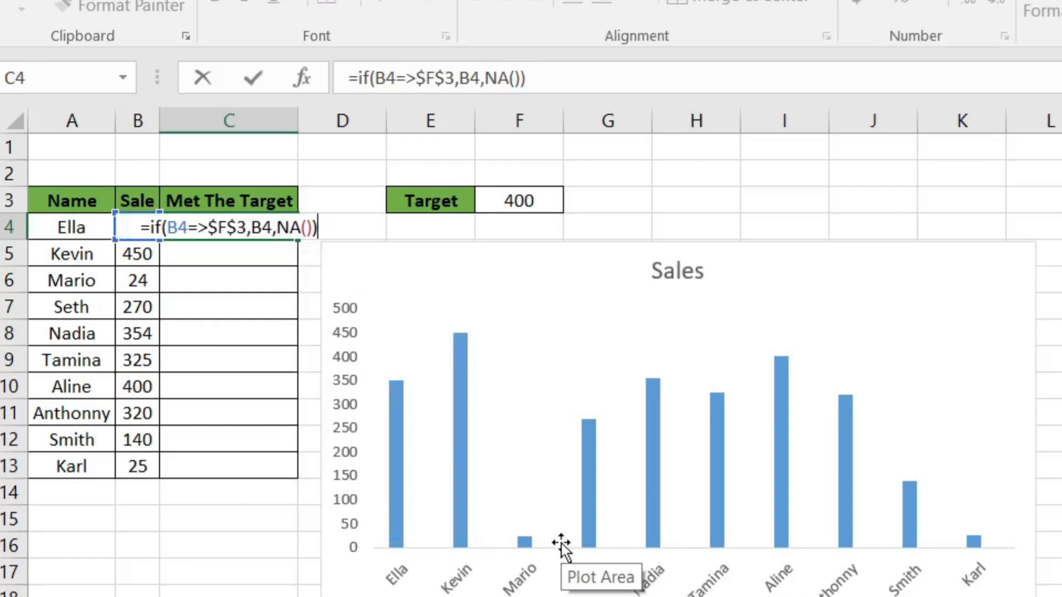
key(Return)
key(Return)
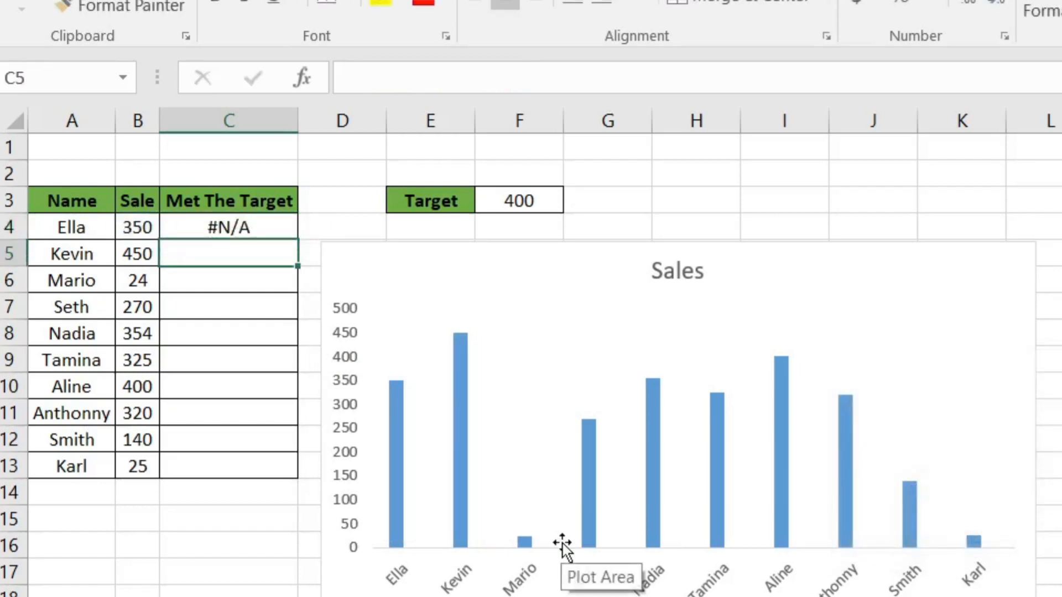
Fill the C4 formula down to C13, and set the target in F3 to 300.
click(247, 229)
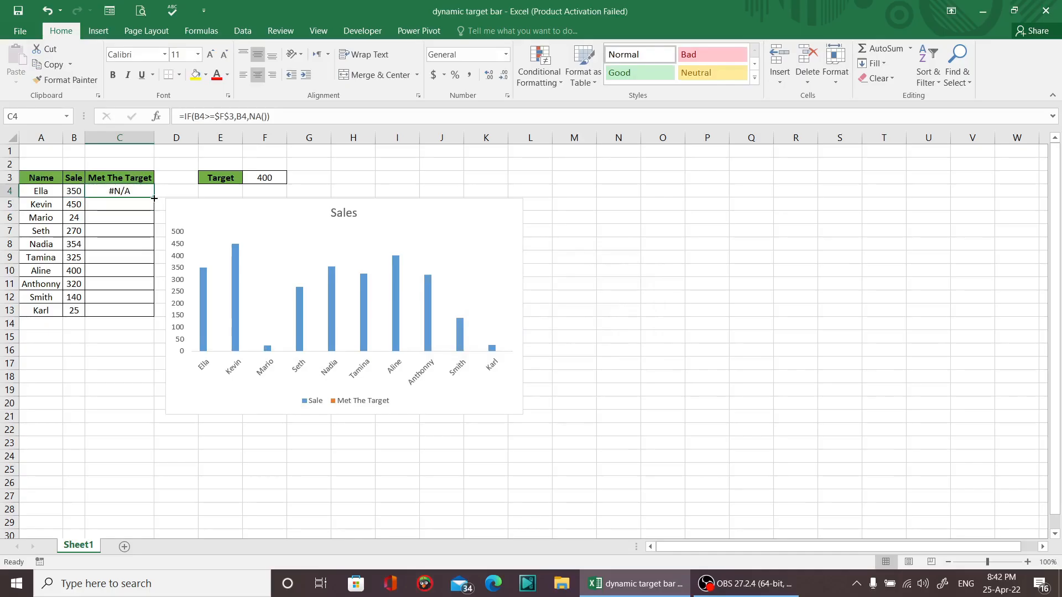
double_click(154, 198)
click(273, 175)
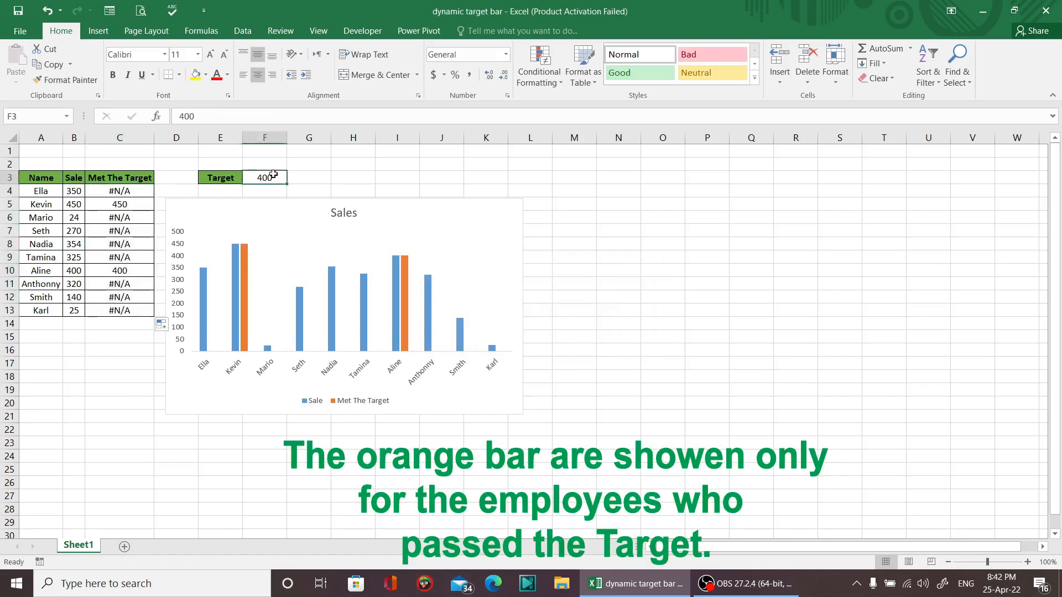
text(30)
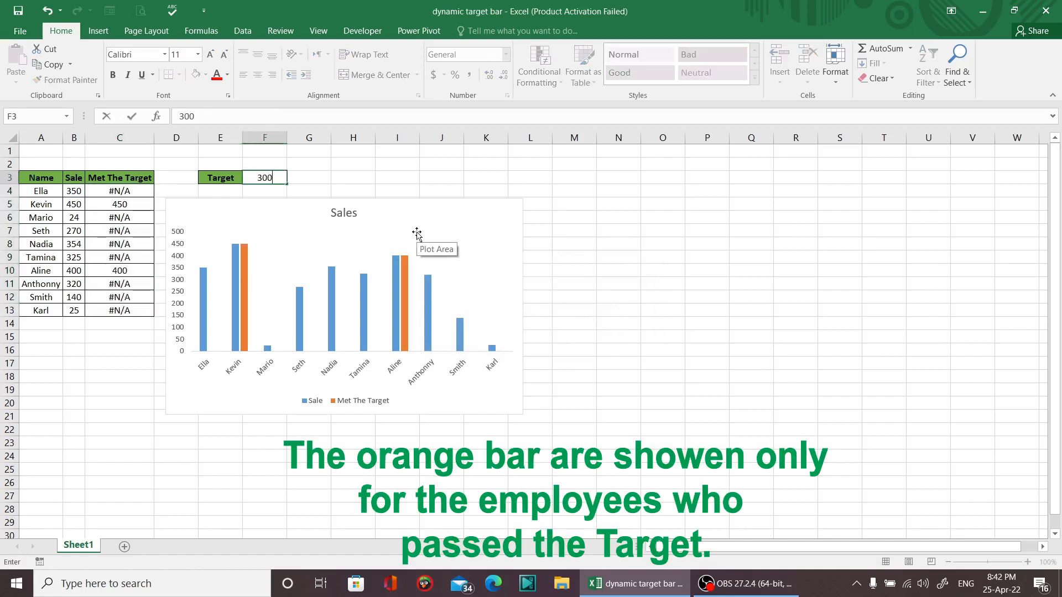
key(Return)
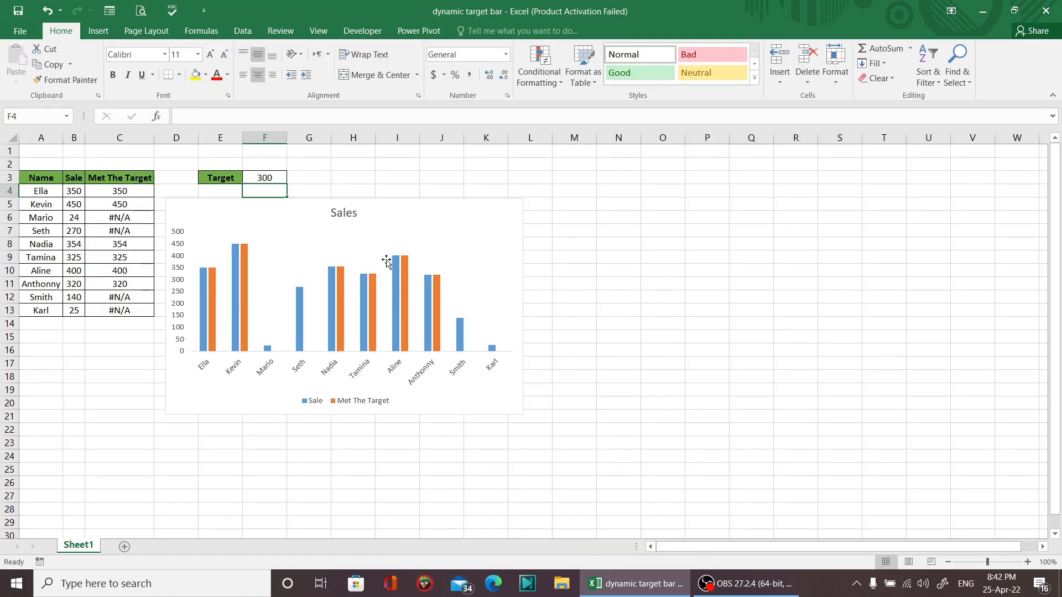
click(246, 258)
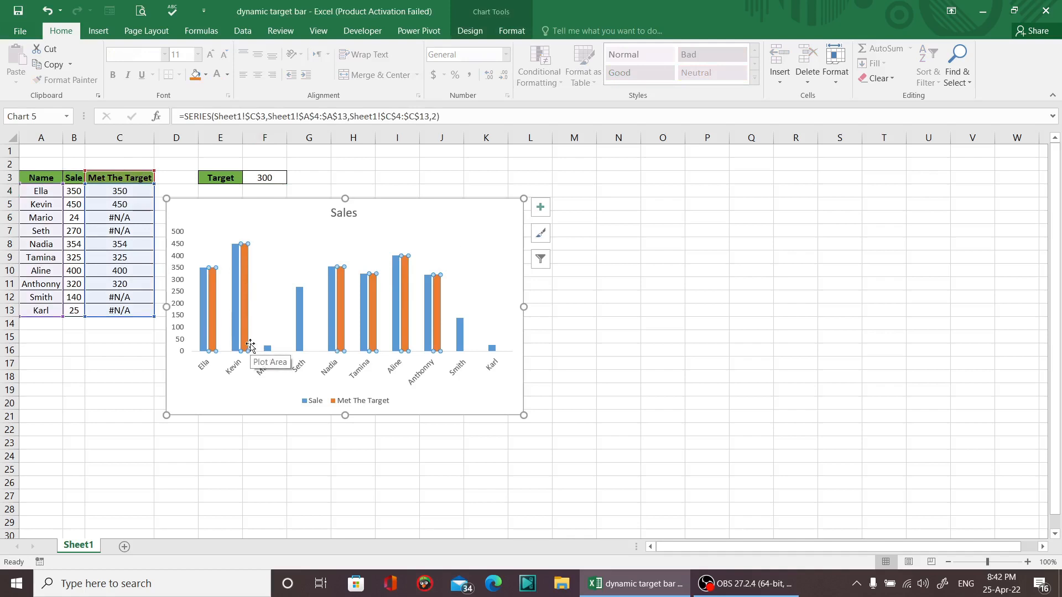
click(128, 190)
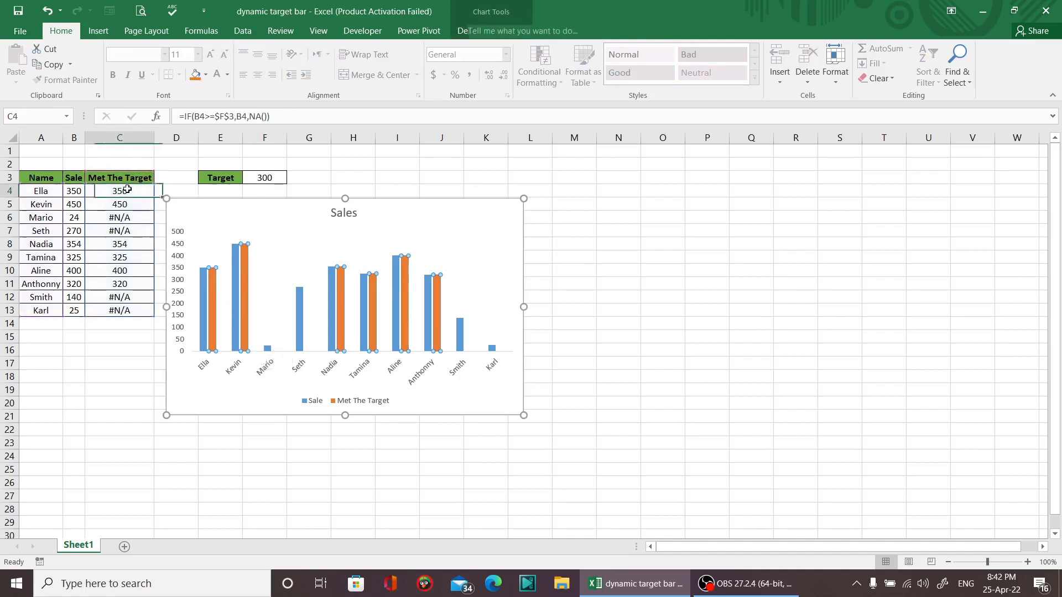
key(ctrl+Down)
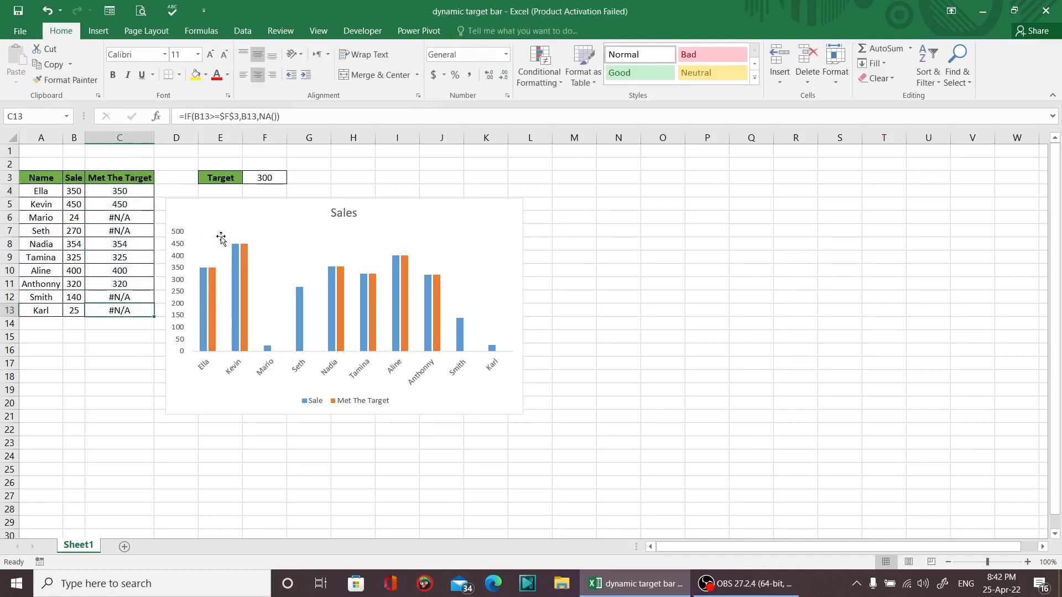
click(241, 257)
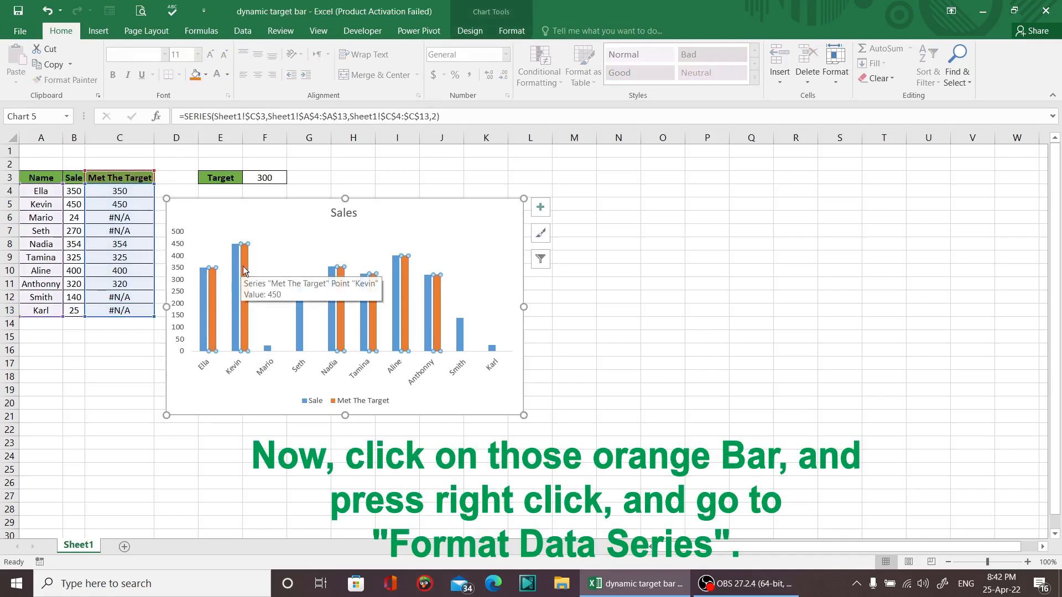
right_click(243, 267)
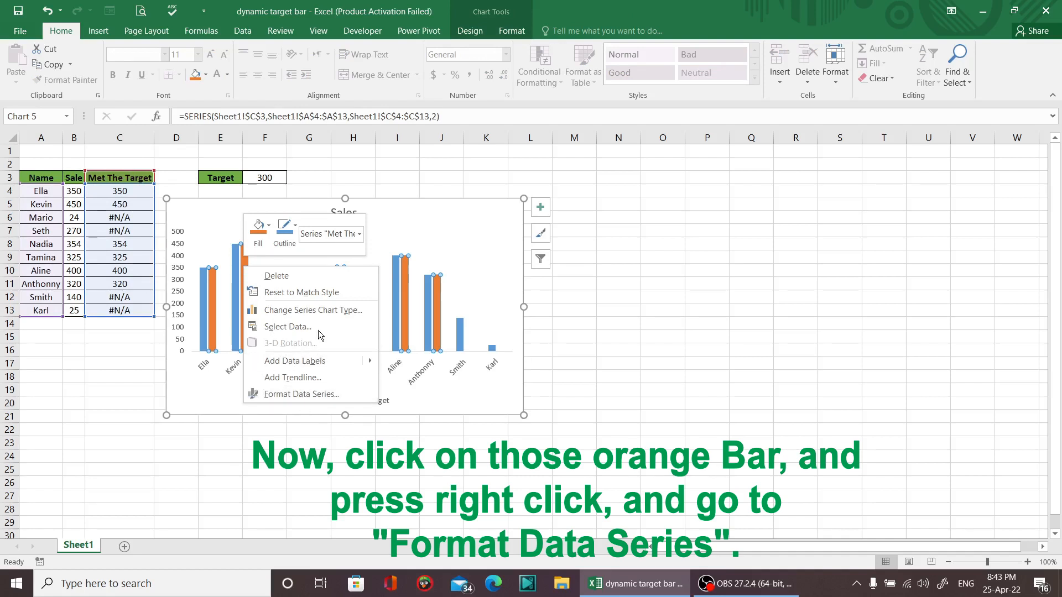
click(318, 313)
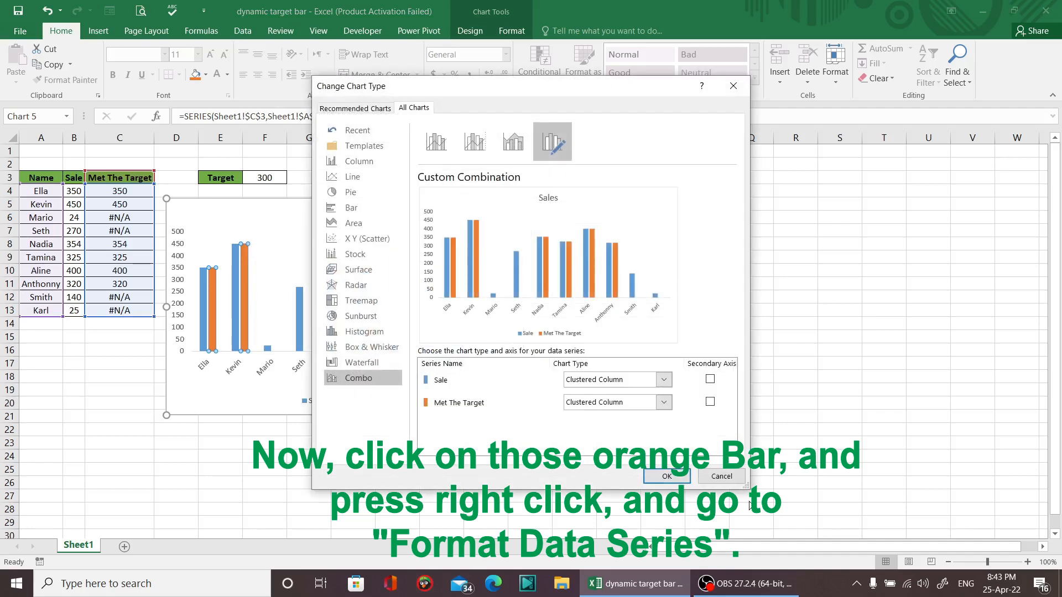
click(721, 476)
Open the formatting options for the Met The Target series and set its series overlap to 0%.
right_click(241, 281)
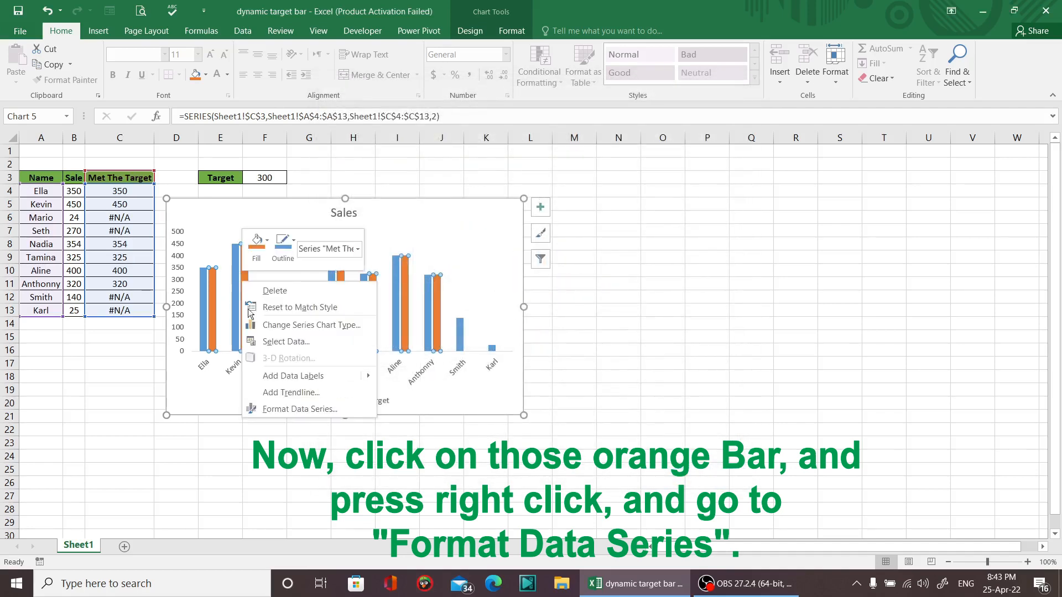
click(287, 412)
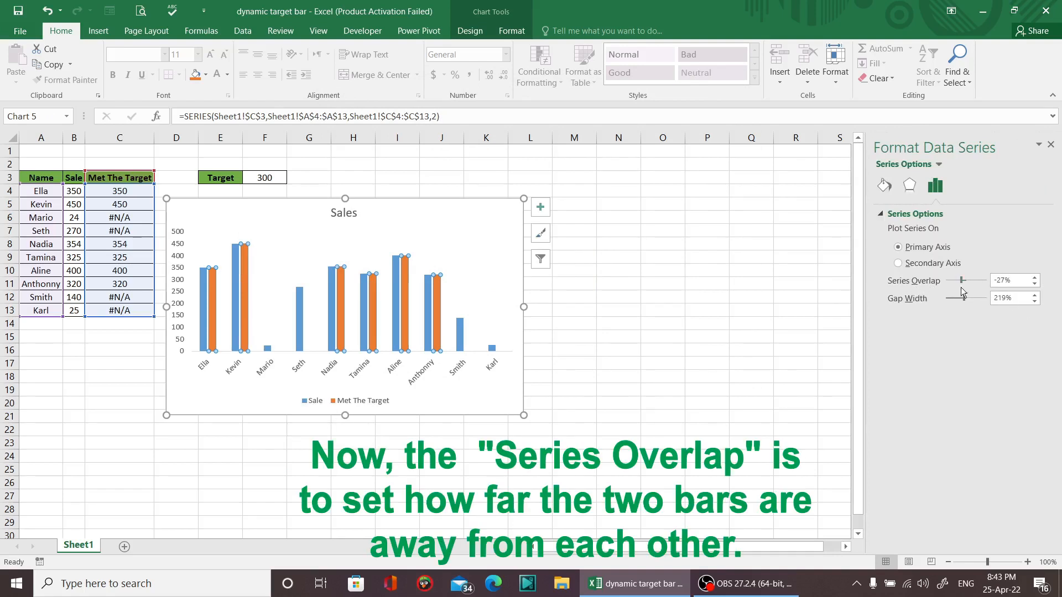
click(1034, 285)
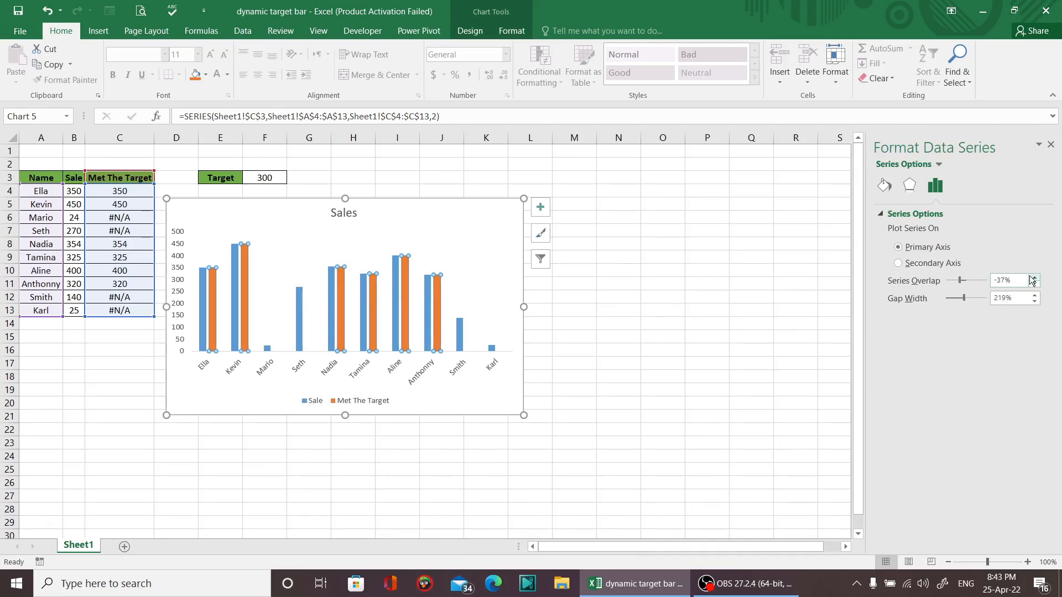
drag(1020, 280, 985, 284)
text(0)
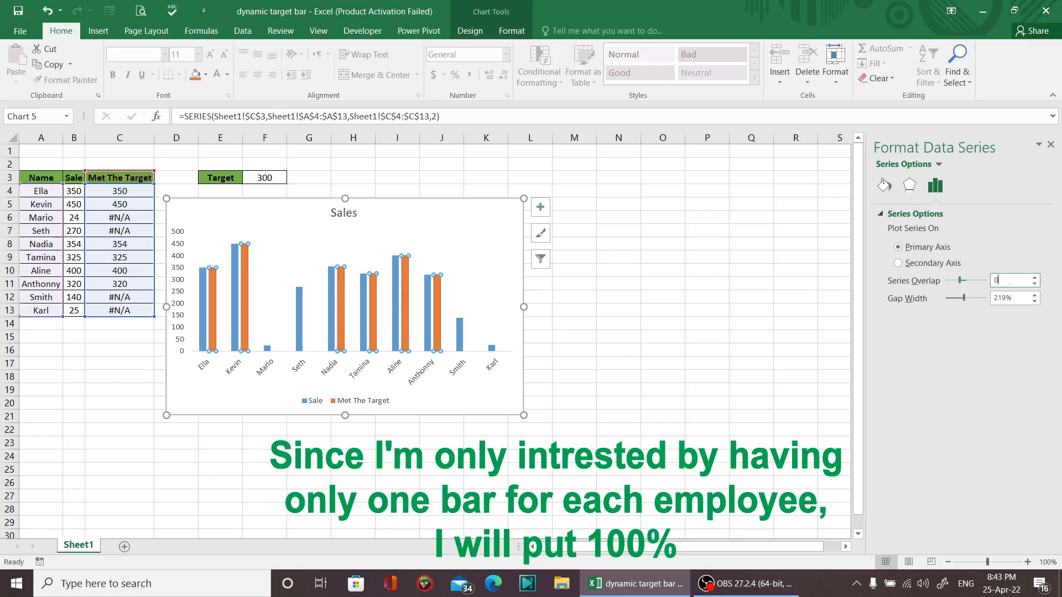
key(Return)
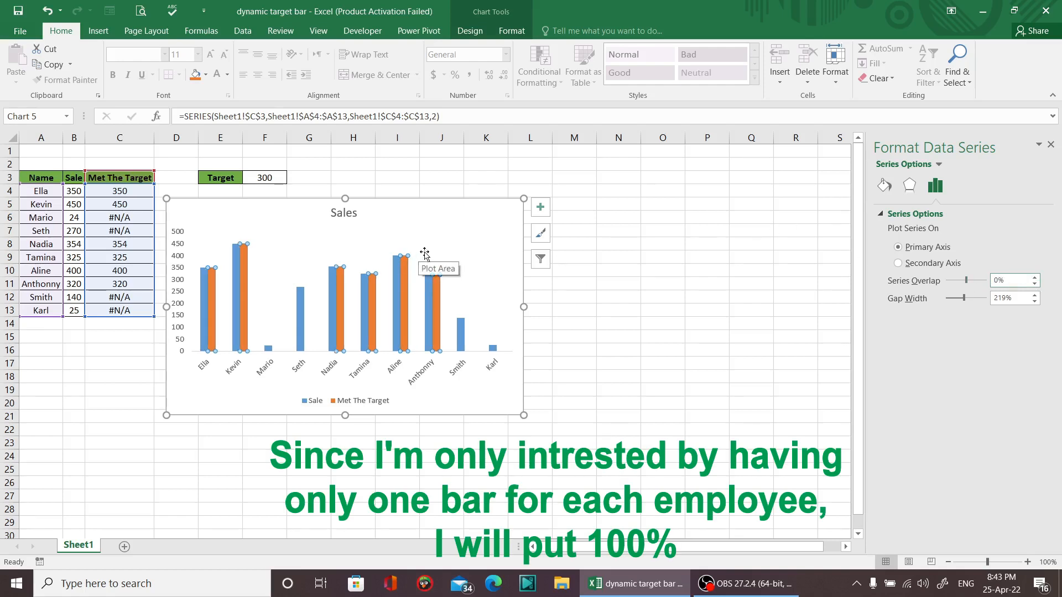
Set the series overlap to 100% so the orange Met The Target columns cover the blue Sale columns.
drag(1017, 281, 941, 276)
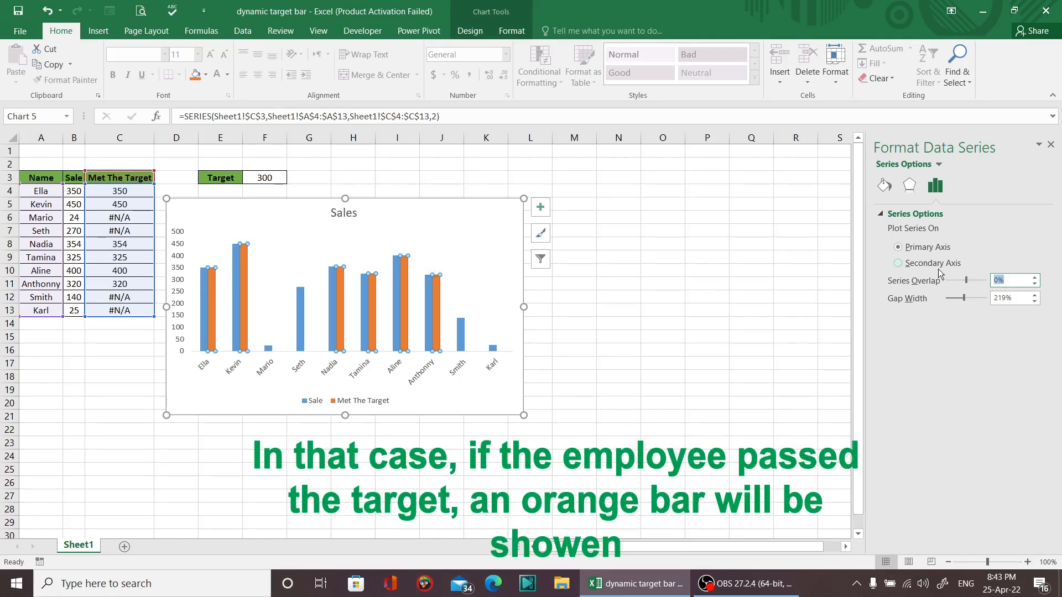
text(100)
key(Return)
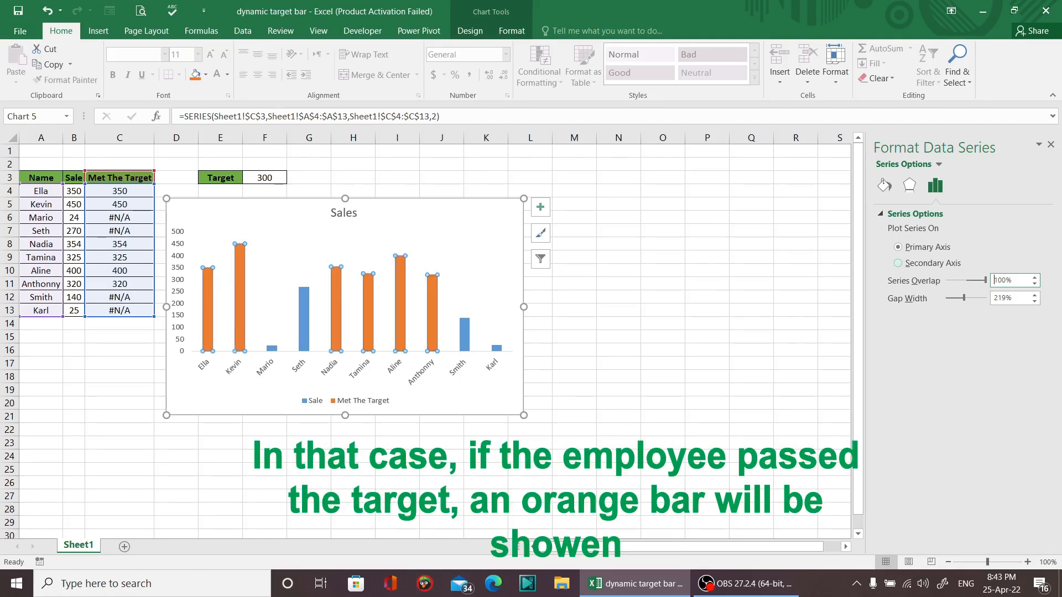
click(292, 275)
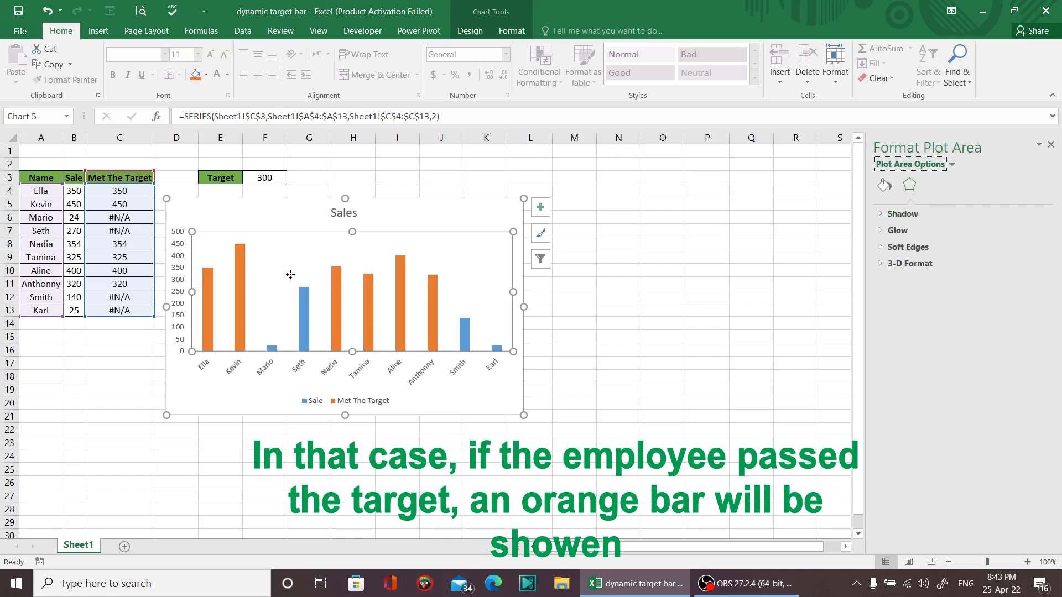
click(241, 287)
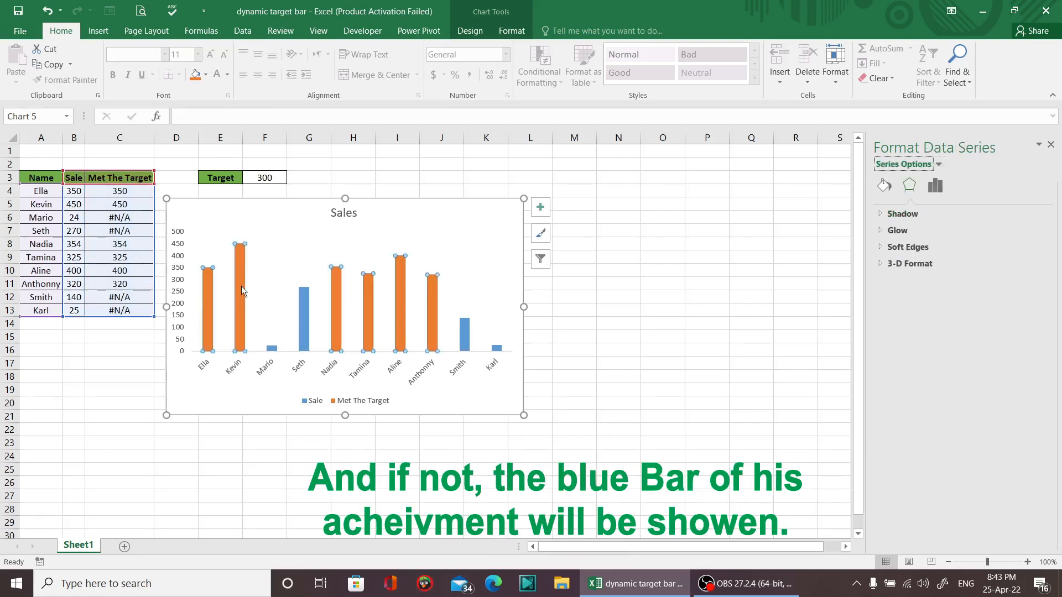
Check the formula in C4 and test the chart by setting the sale in B4 to 200.
click(126, 193)
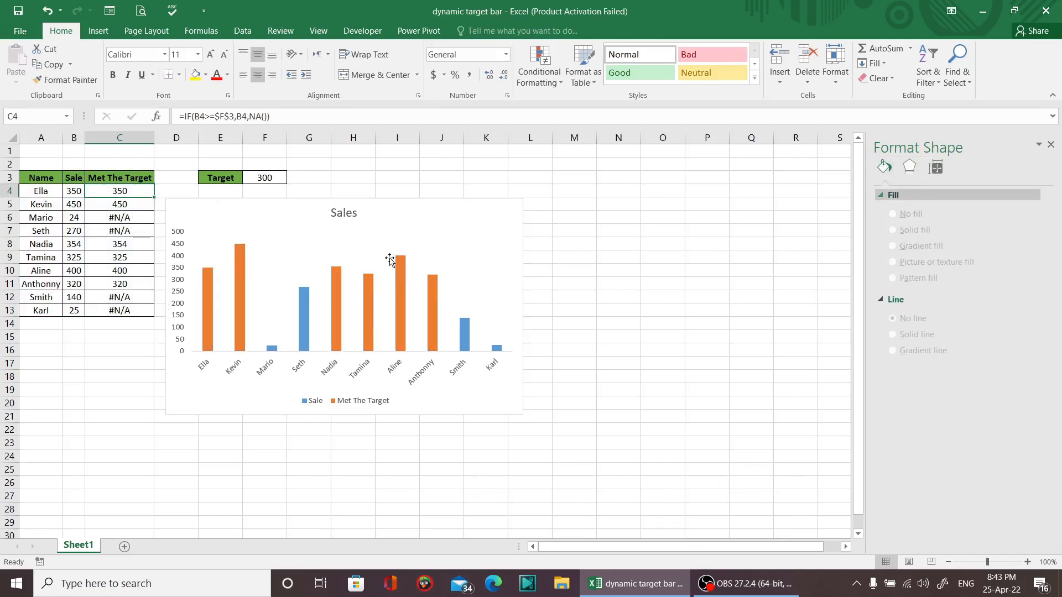
double_click(126, 192)
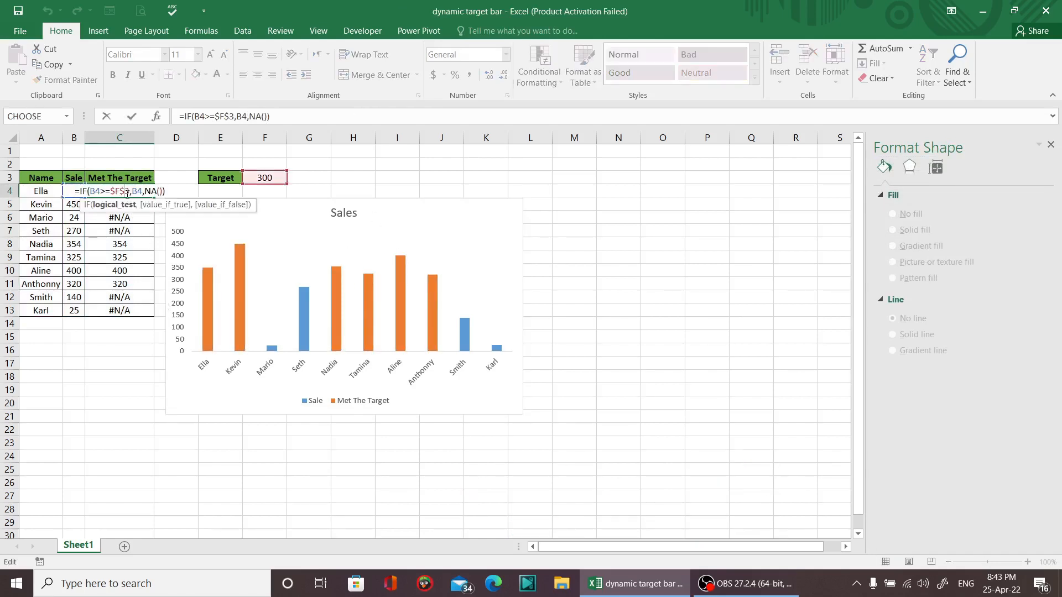
key(Return)
click(75, 189)
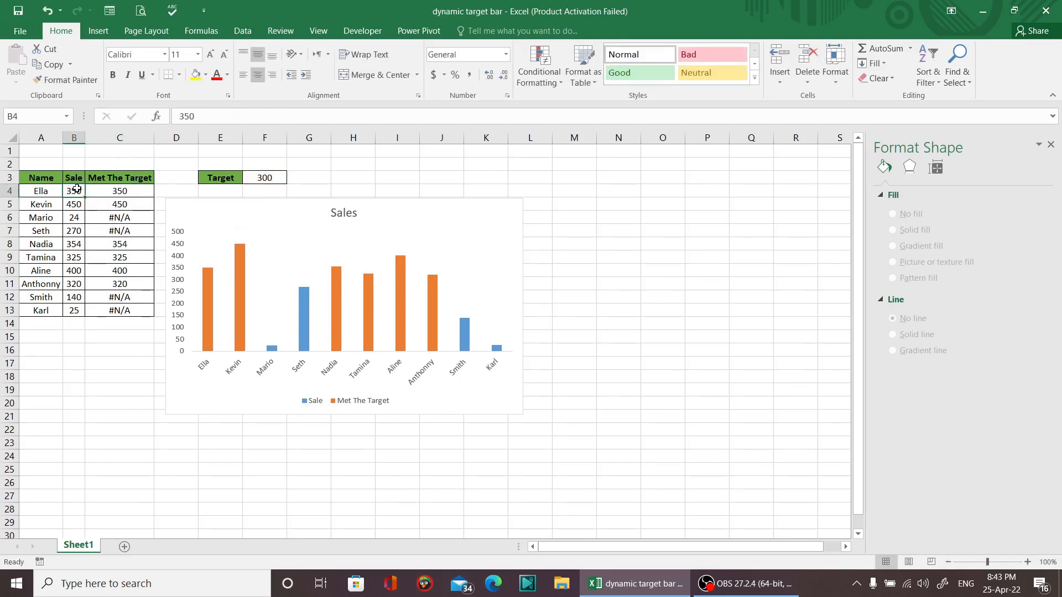
text(200)
key(Return)
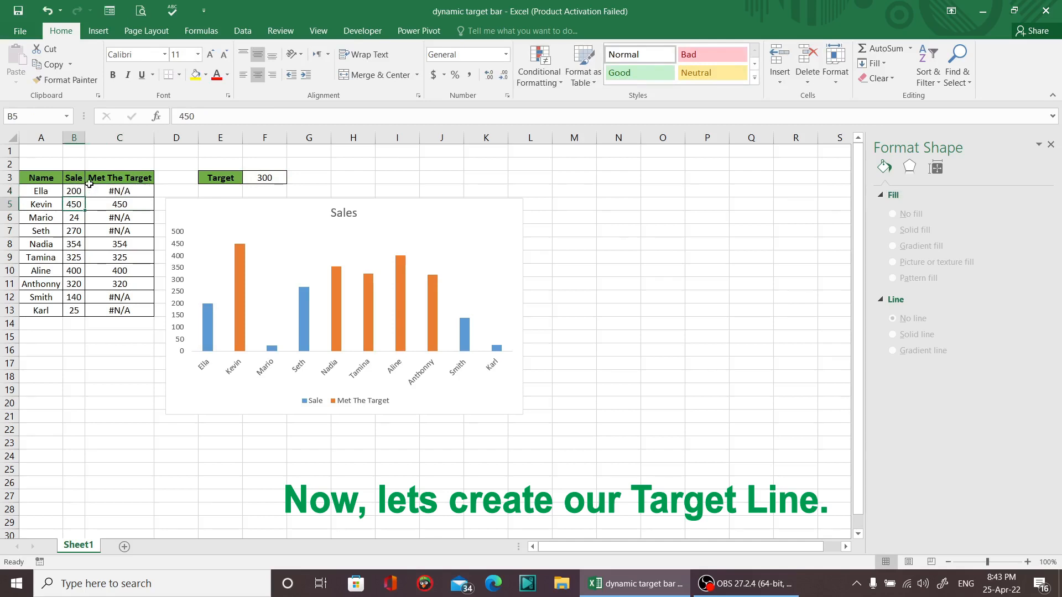
Add a new series named "Target Line" in the chart's data source.
click(295, 252)
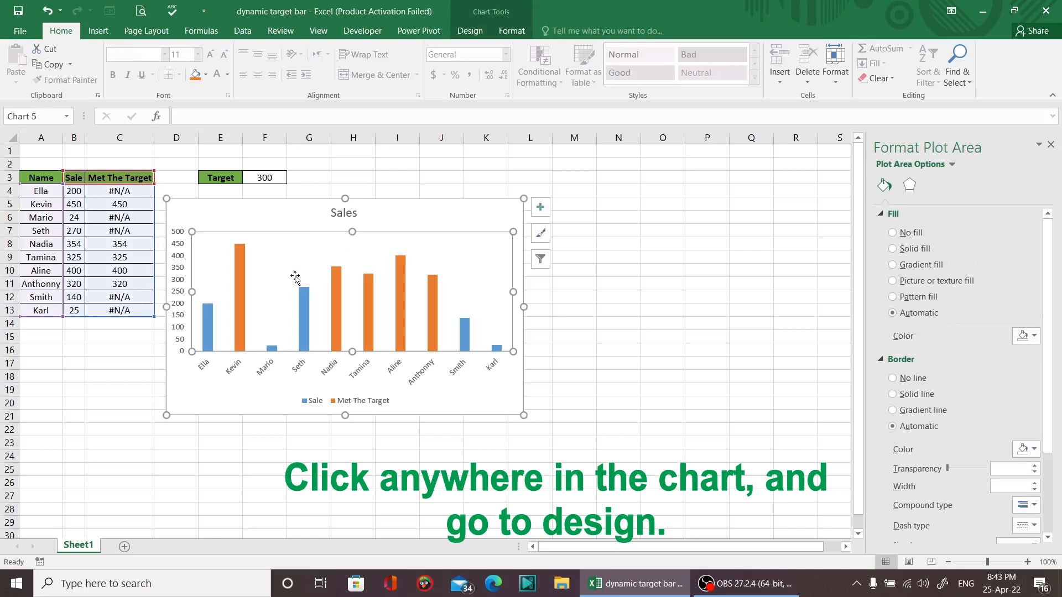
click(287, 210)
click(474, 33)
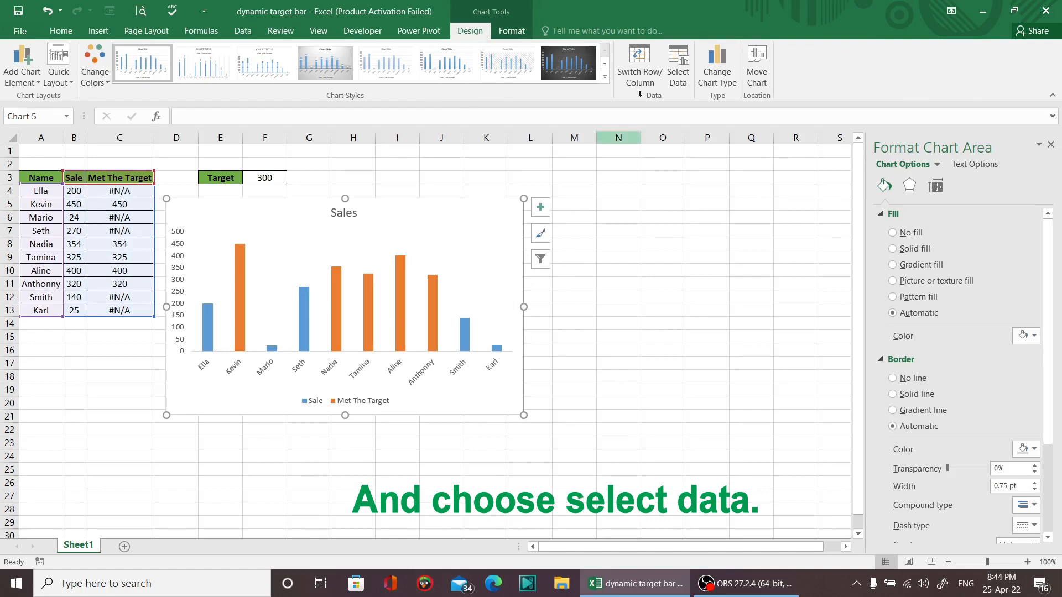
click(669, 83)
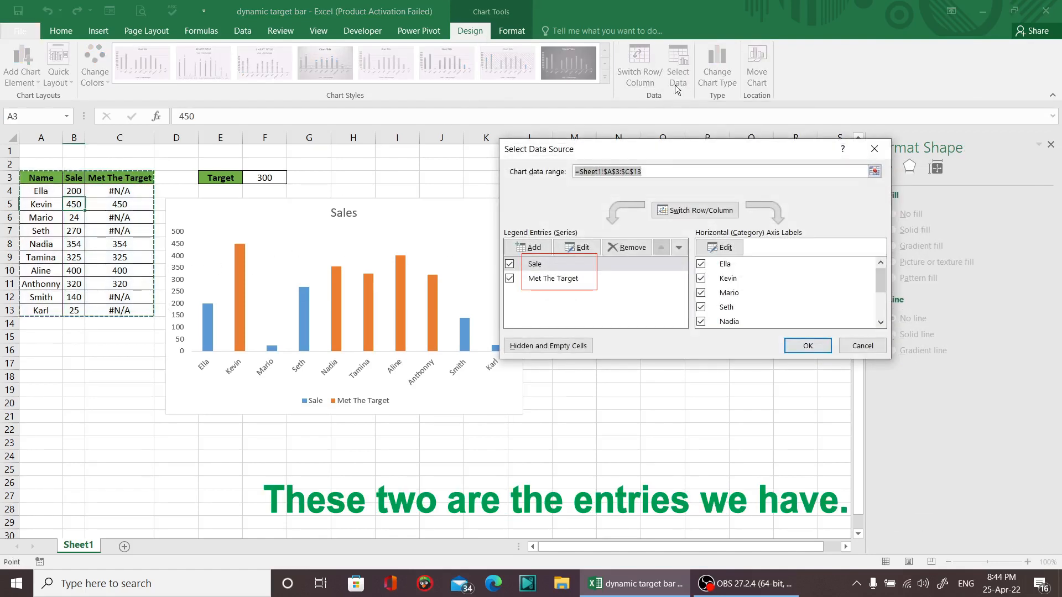
click(535, 265)
click(539, 281)
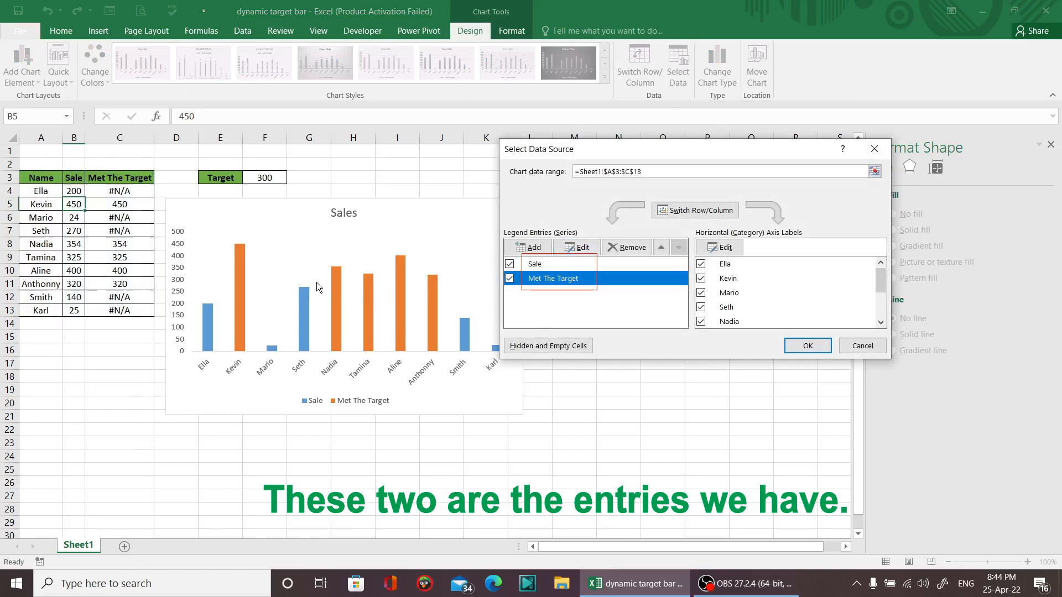
click(534, 253)
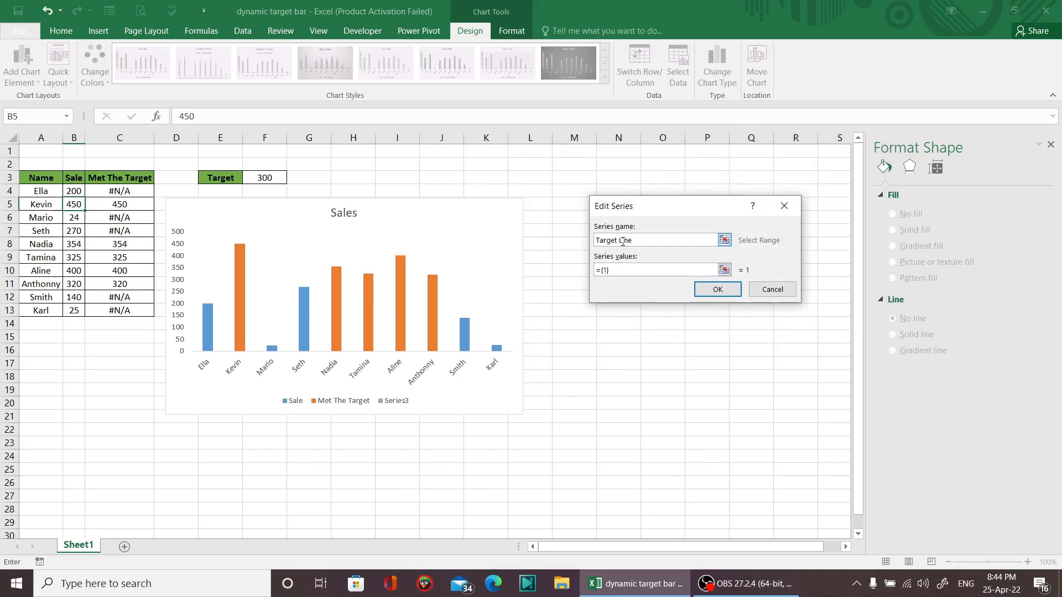
click(614, 271)
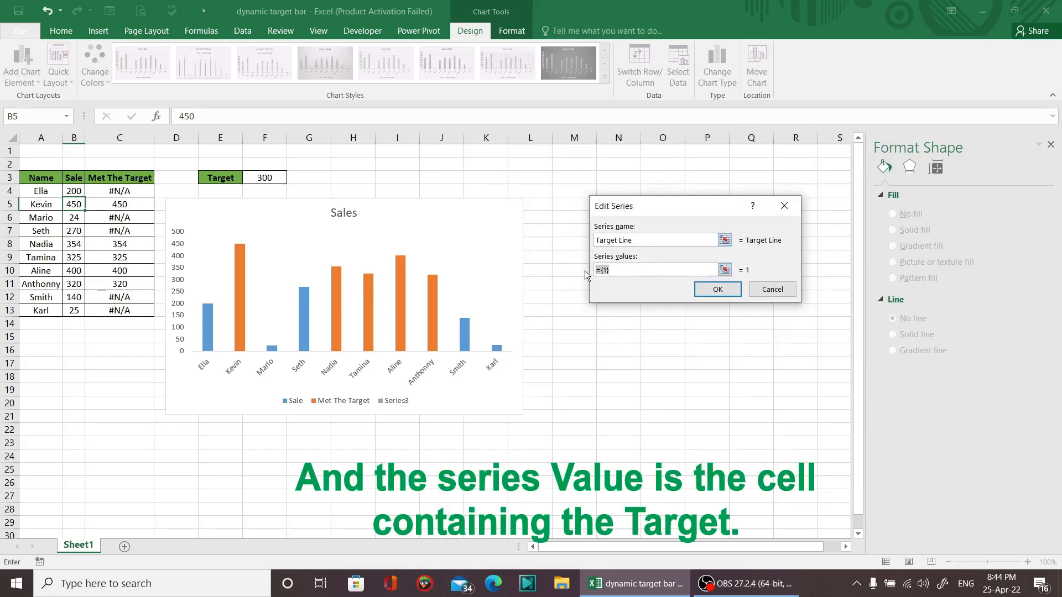
Try to add target cell F3 to the default entry in the Target Line series values.
click(275, 177)
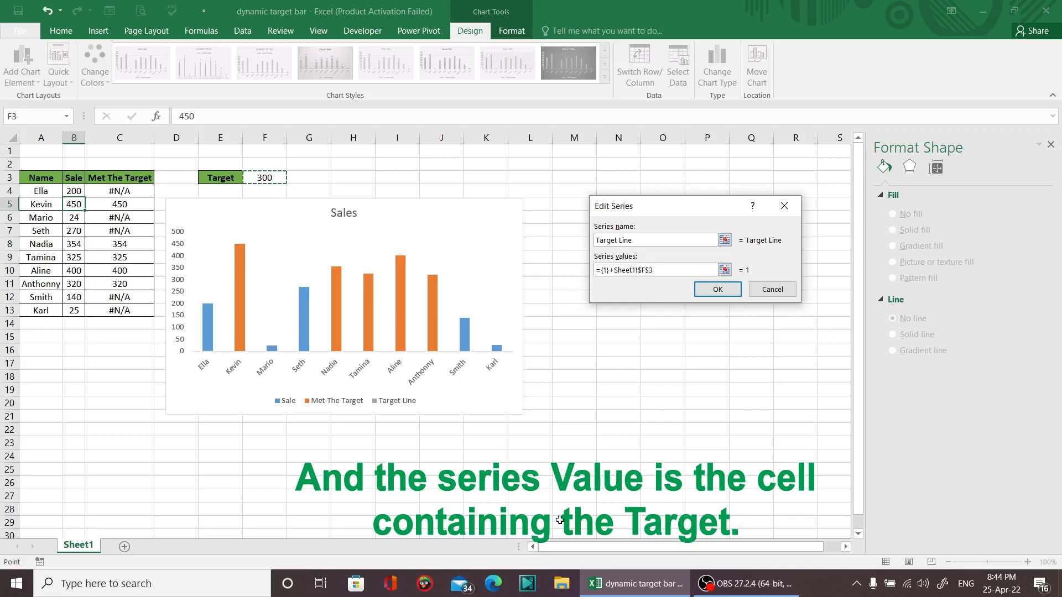
key(Return)
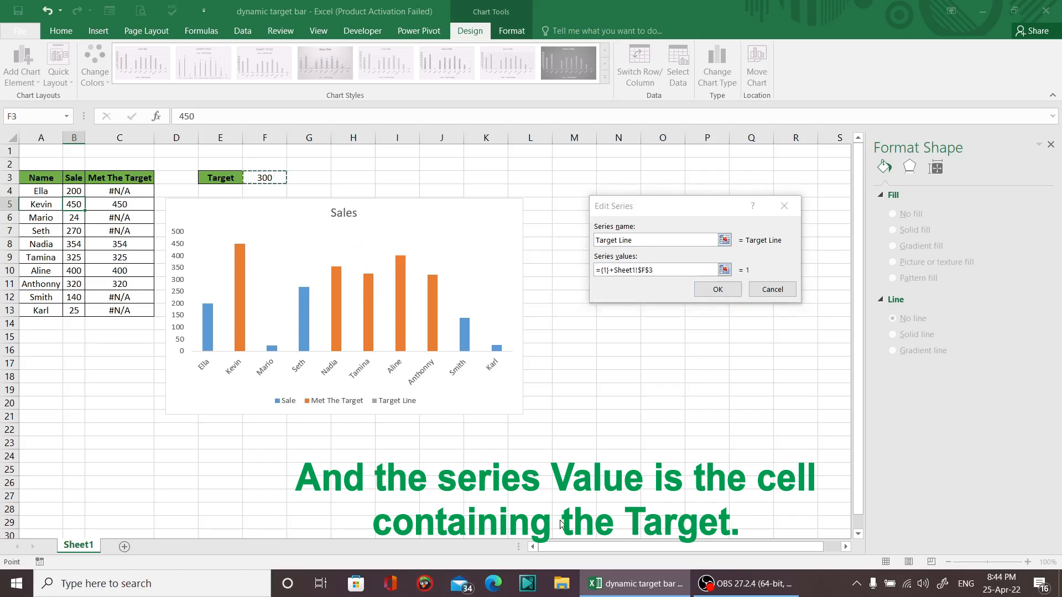
click(522, 348)
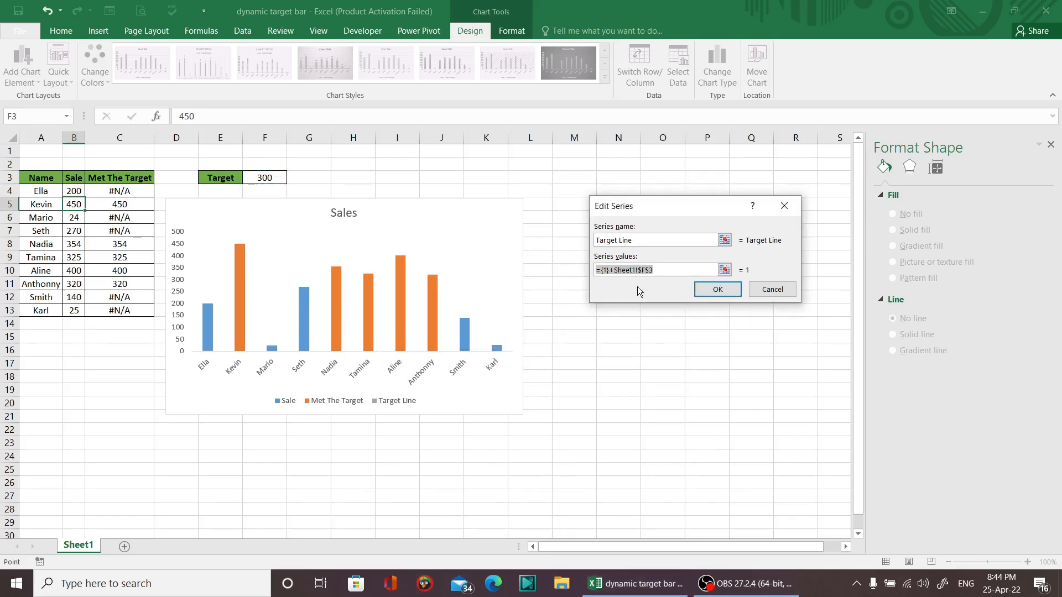
click(265, 177)
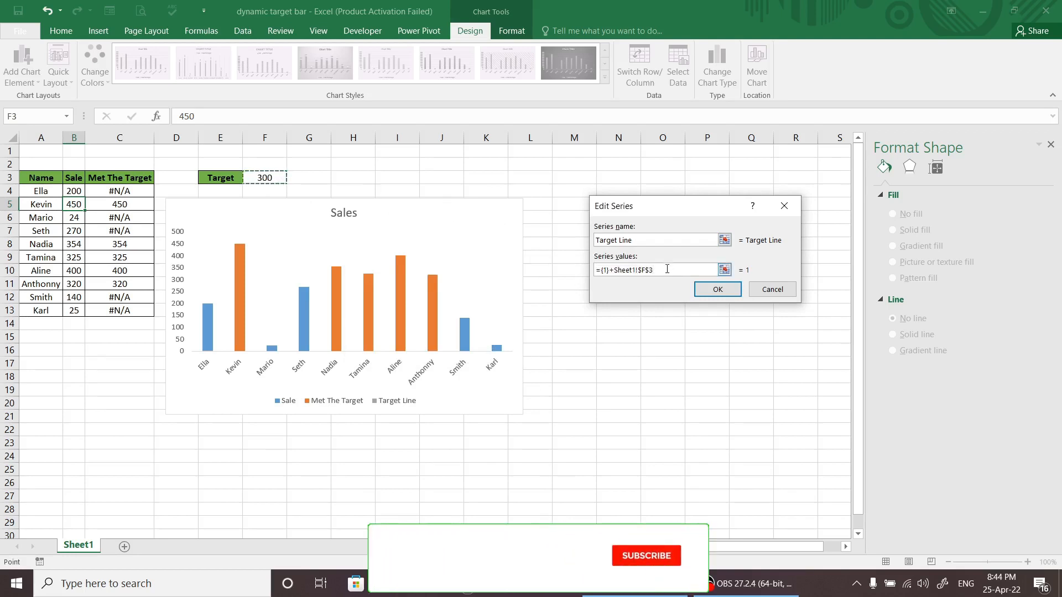
Replace the Target Line series values with =Sheet1!$F$3 and apply the data source changes.
drag(656, 271, 585, 273)
key(BackSpace)
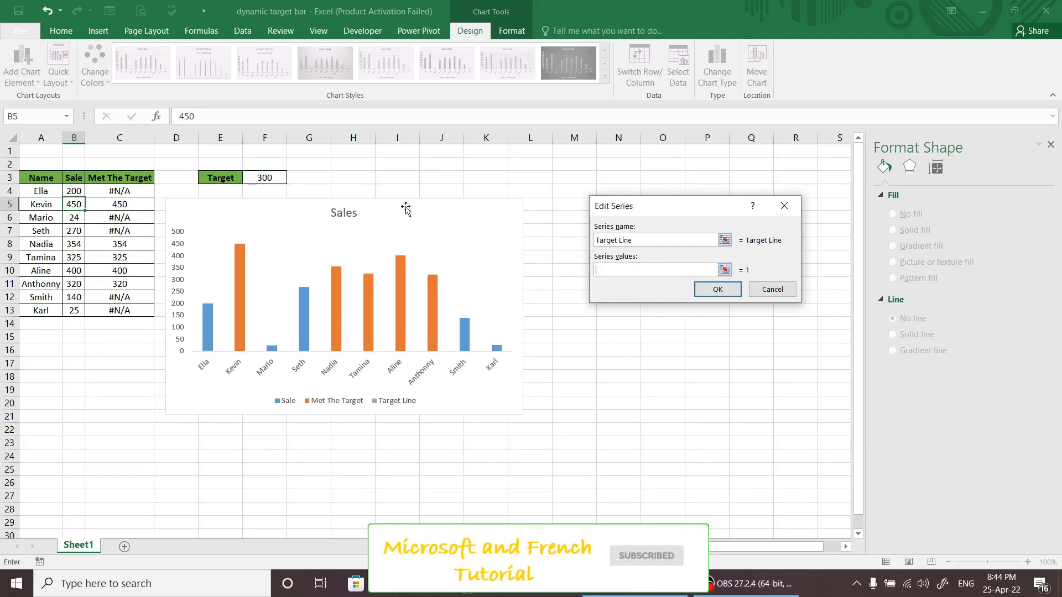
click(266, 176)
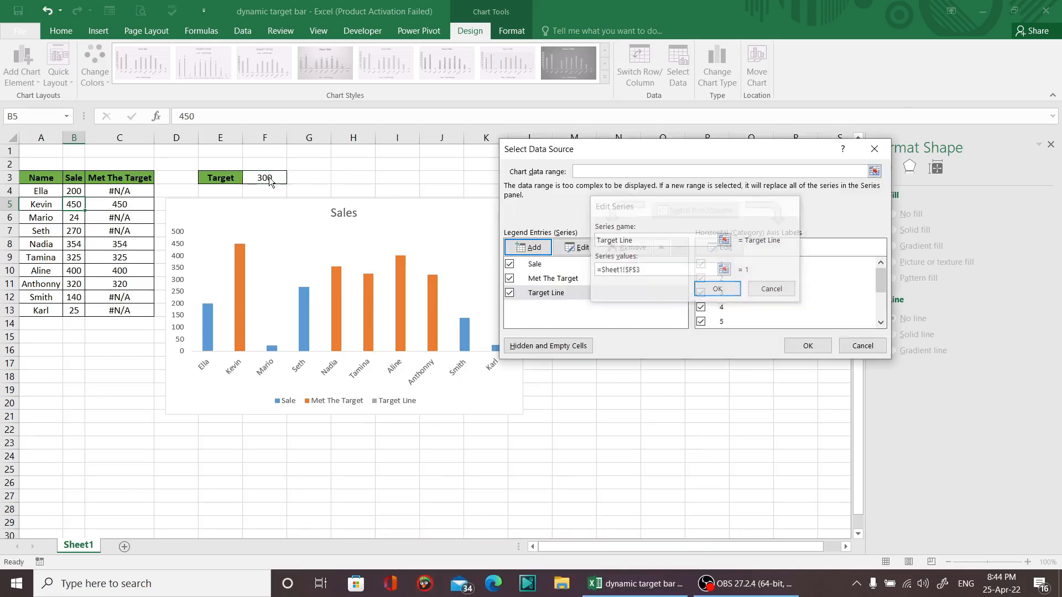
key(Return)
click(824, 352)
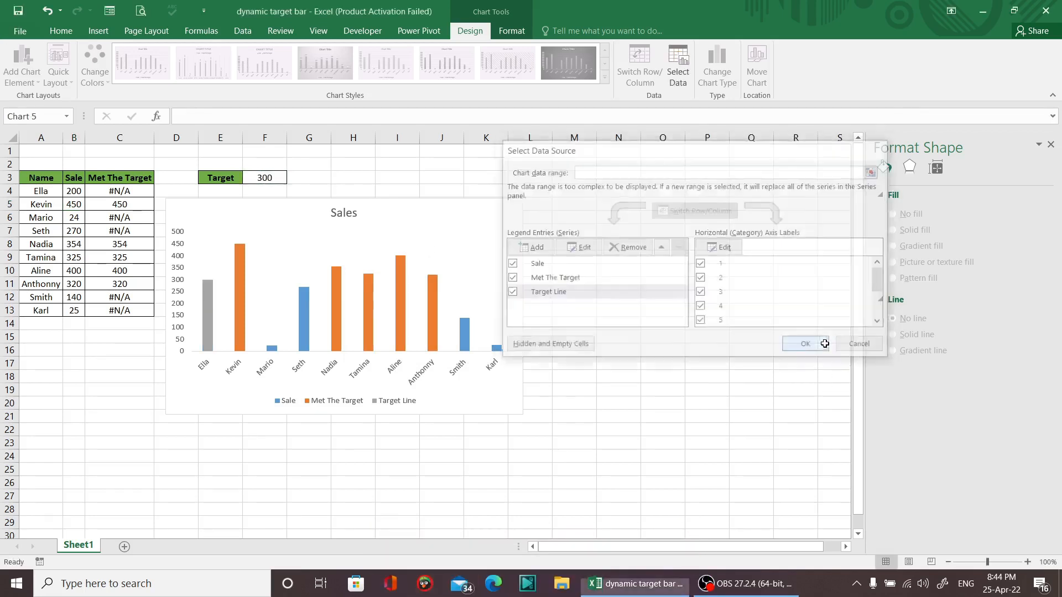
Inspect the Target Line column over the first employee and set the sale in B4 to 350.
click(208, 311)
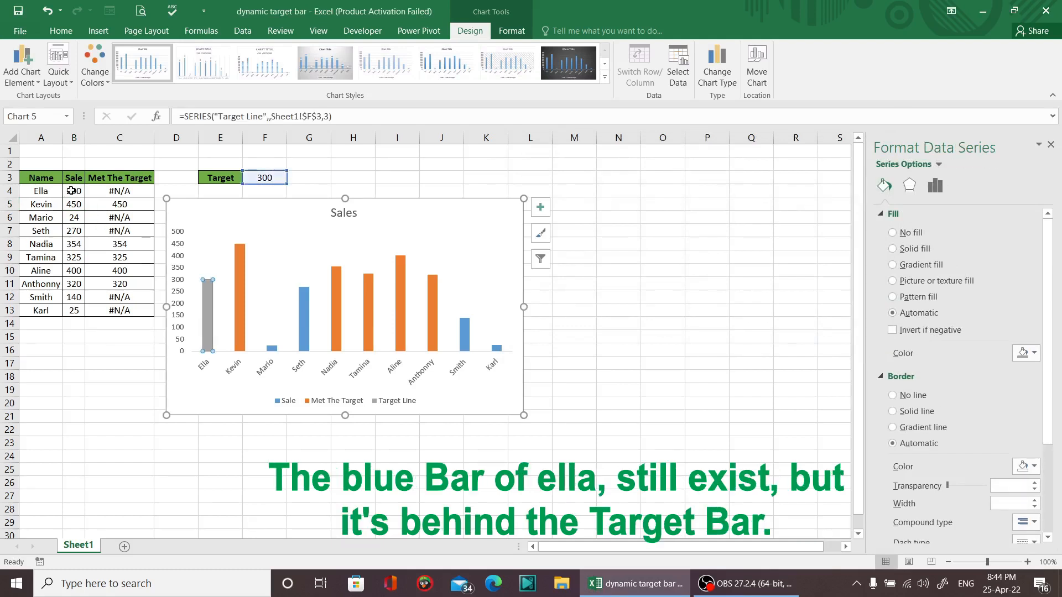
click(208, 306)
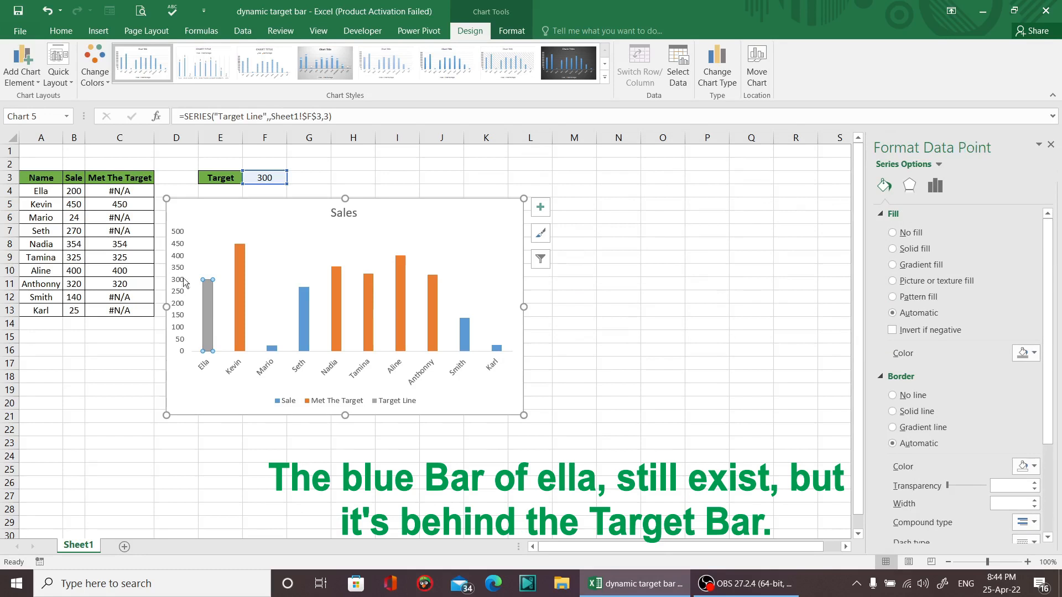
click(74, 191)
text(35)
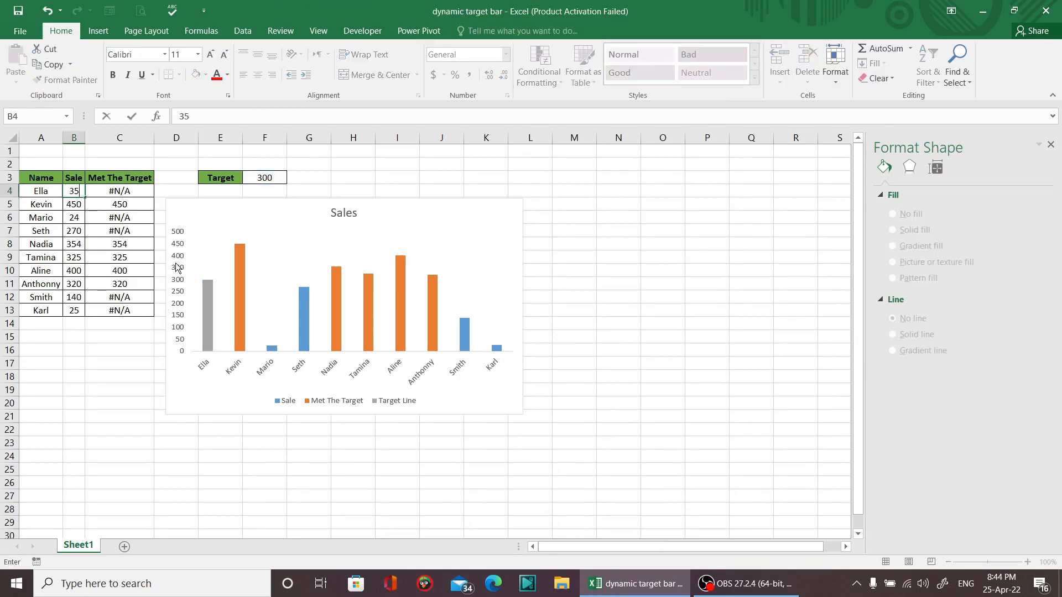
text(0+)
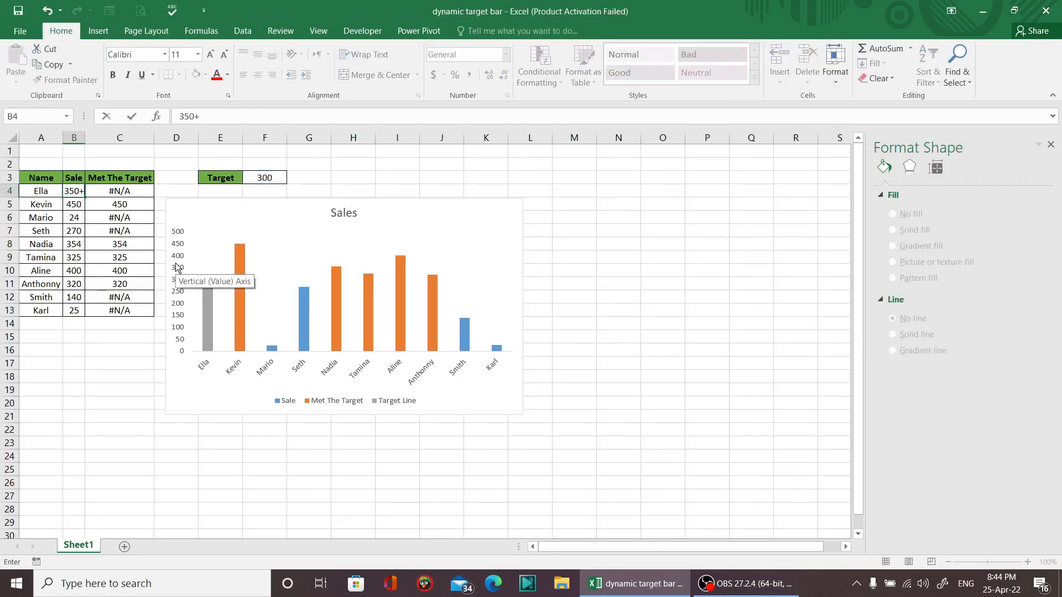
key(BackSpace)
key(Return)
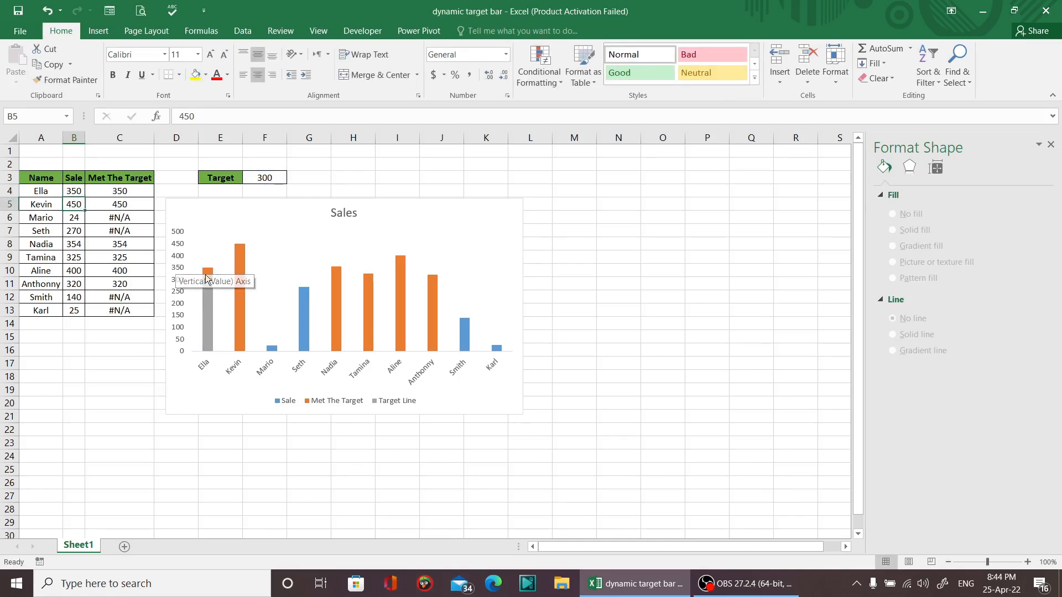
click(219, 267)
click(223, 300)
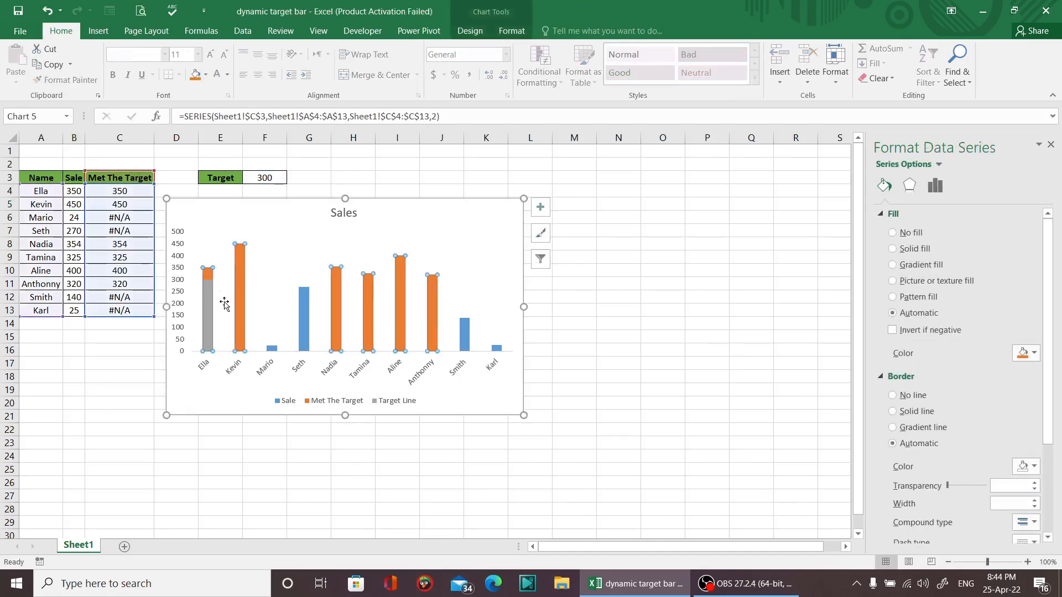
Change the Target Line series' chart type from clustered column to Scatter in the combo chart.
click(224, 303)
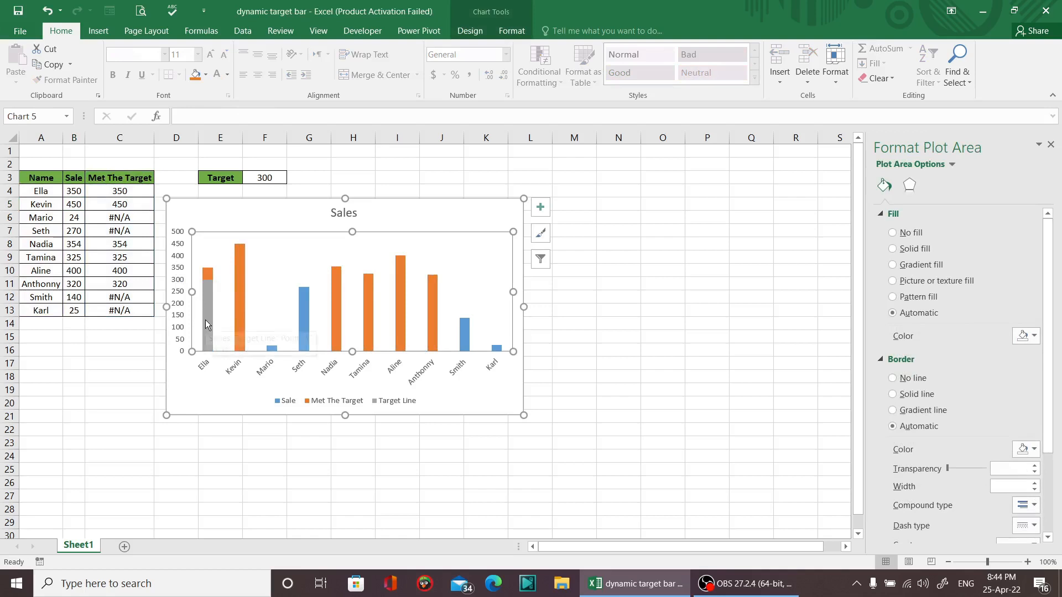
click(205, 320)
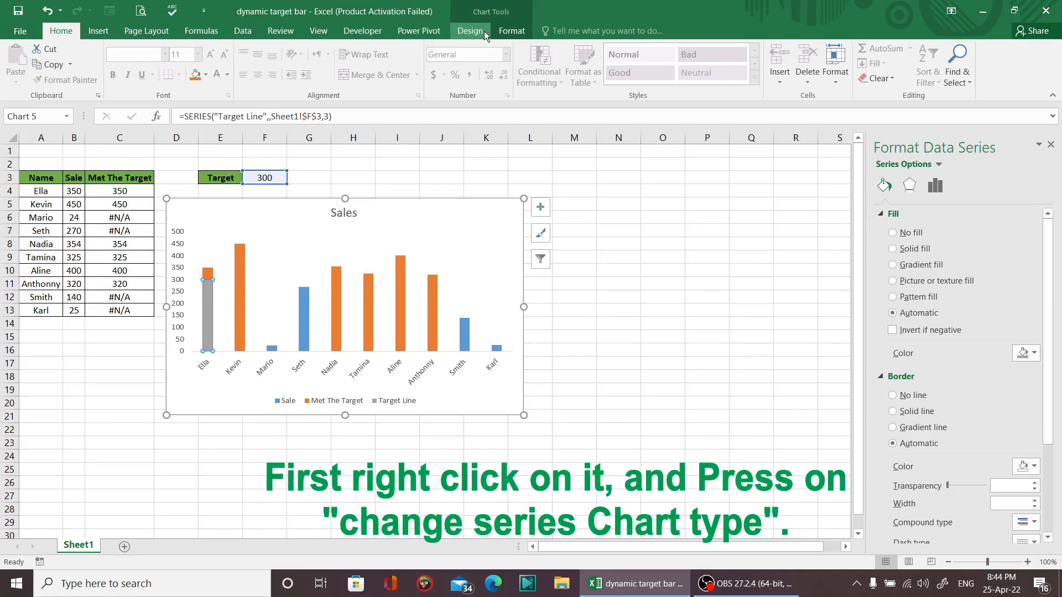
right_click(208, 310)
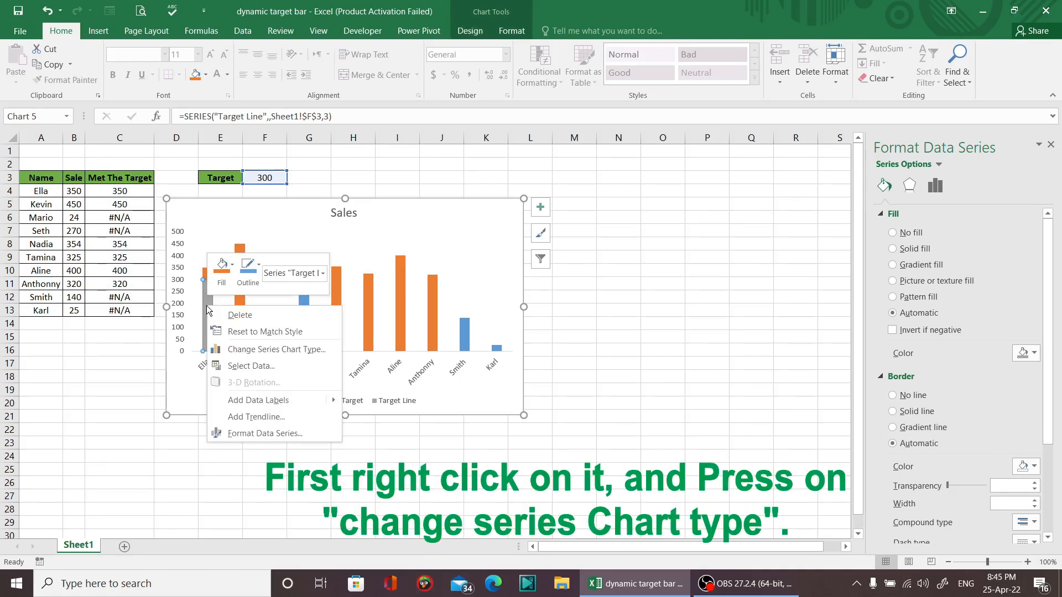
click(257, 349)
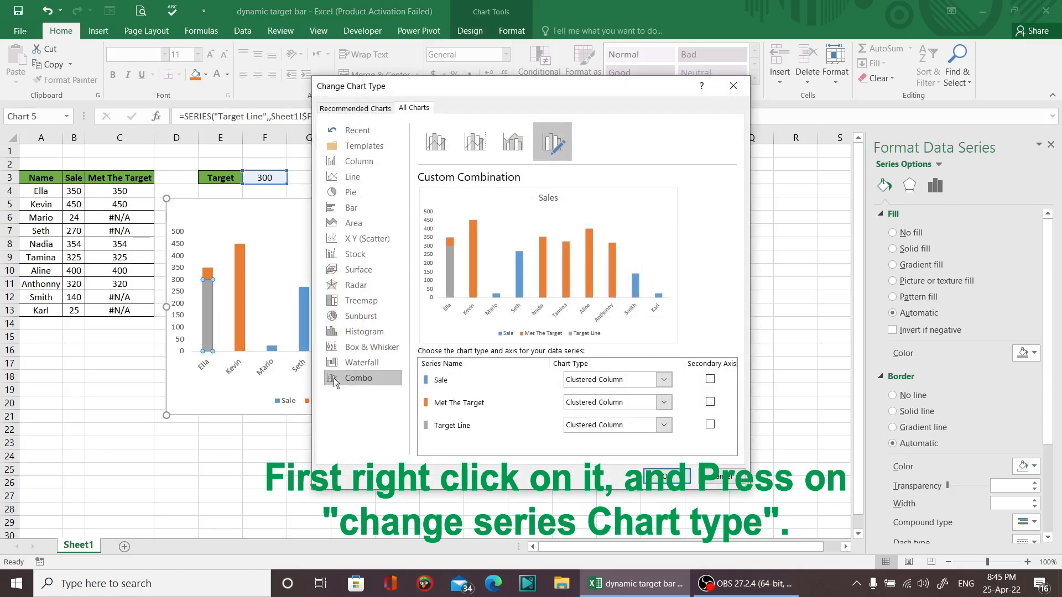
click(519, 427)
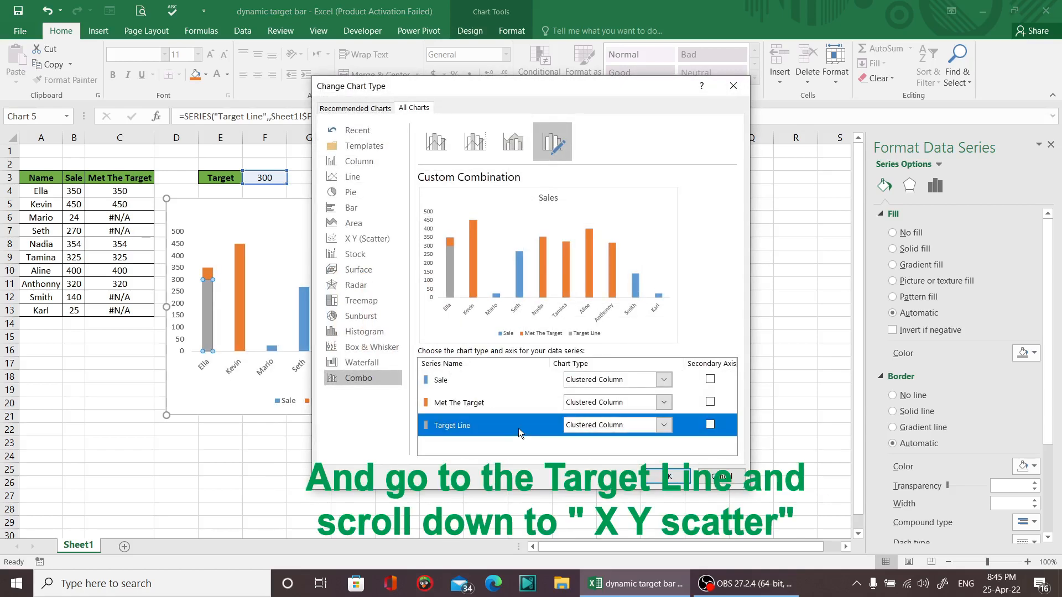
click(667, 427)
drag(726, 247, 729, 357)
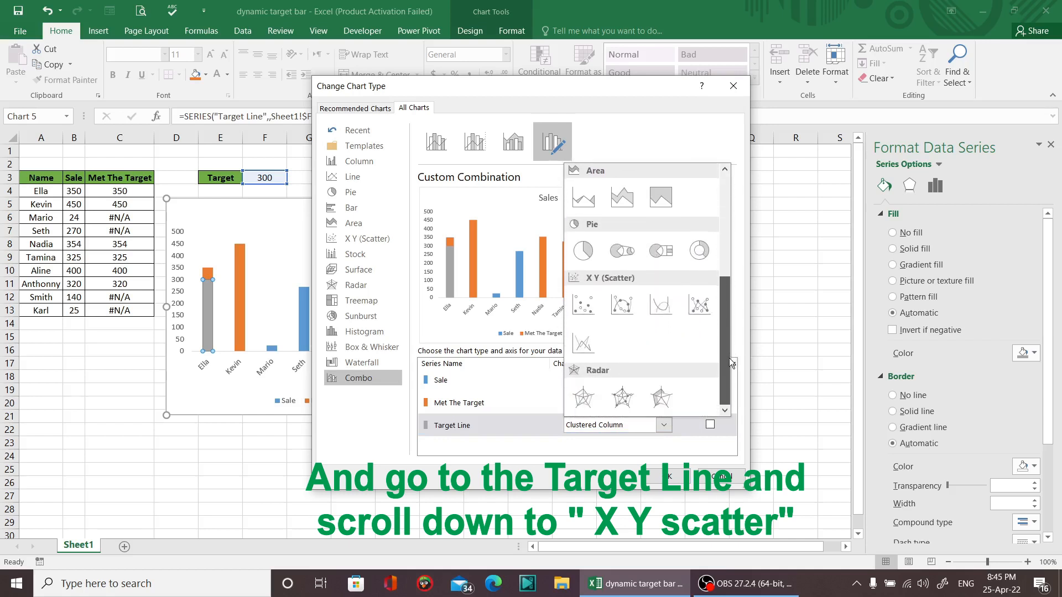
click(586, 308)
click(667, 476)
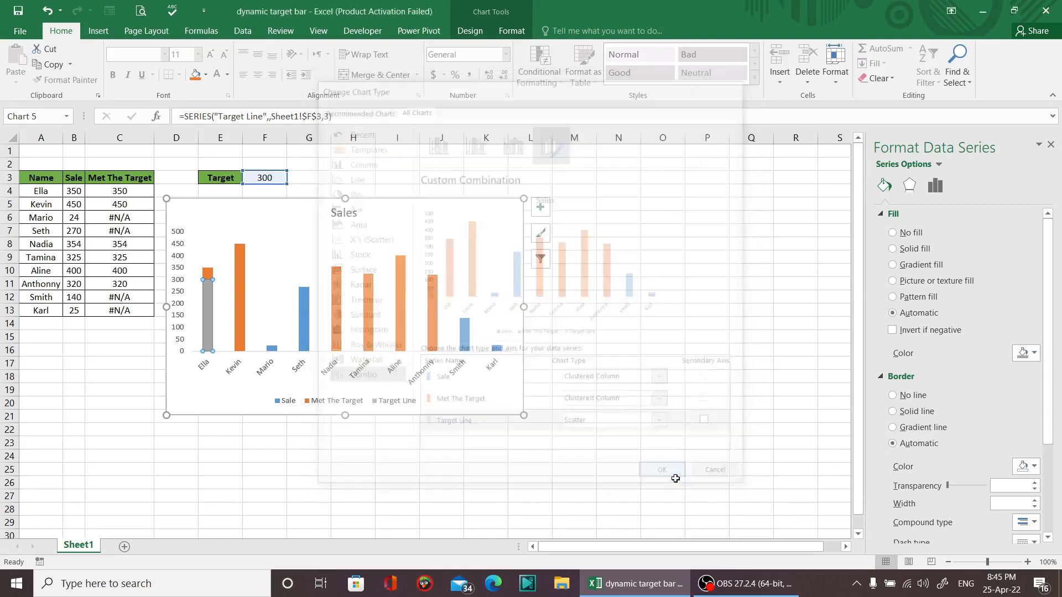
Set the first employee's sale in B4 to 200.
click(208, 278)
click(119, 190)
click(77, 191)
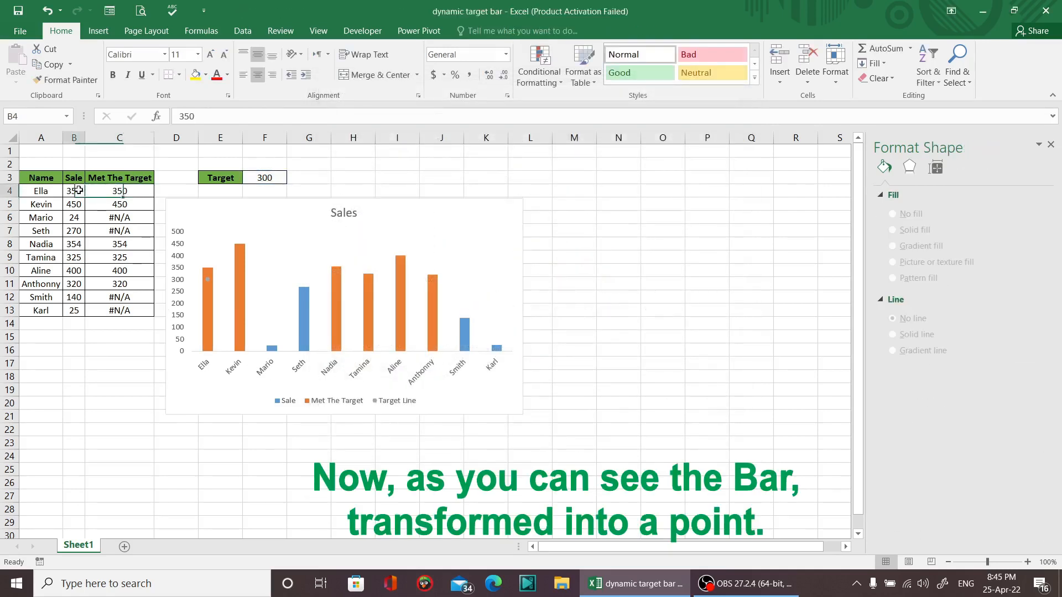
text(200)
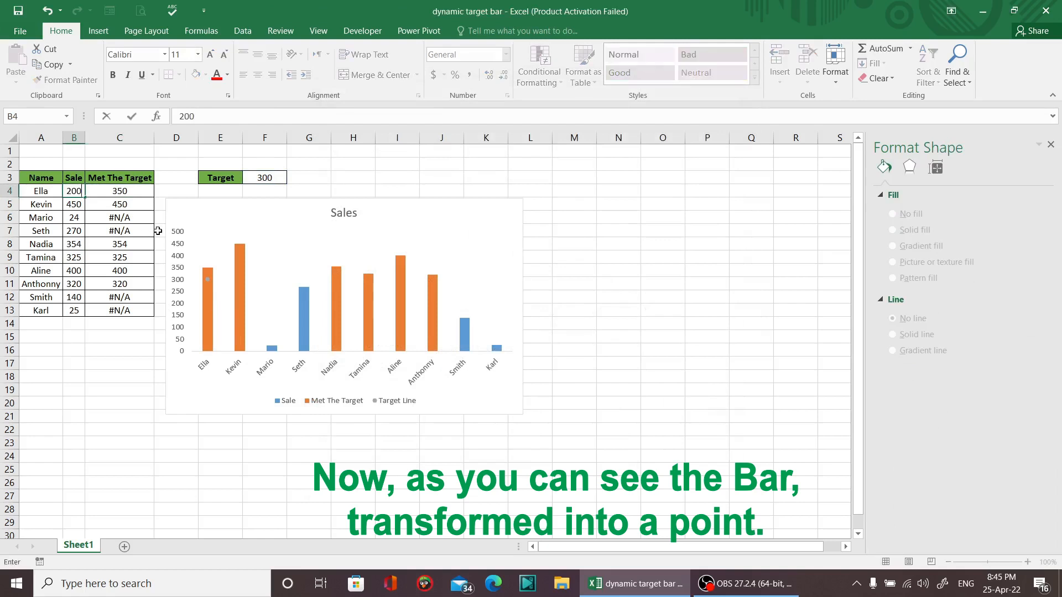
key(Return)
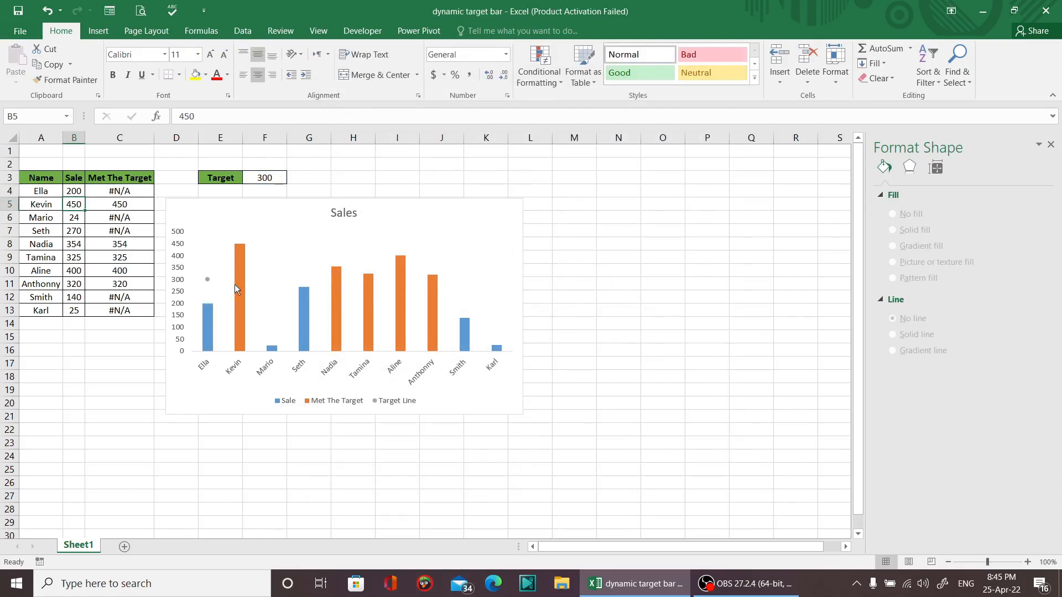
Add error bars to the Target Line series and open their detailed formatting options.
click(235, 284)
click(207, 280)
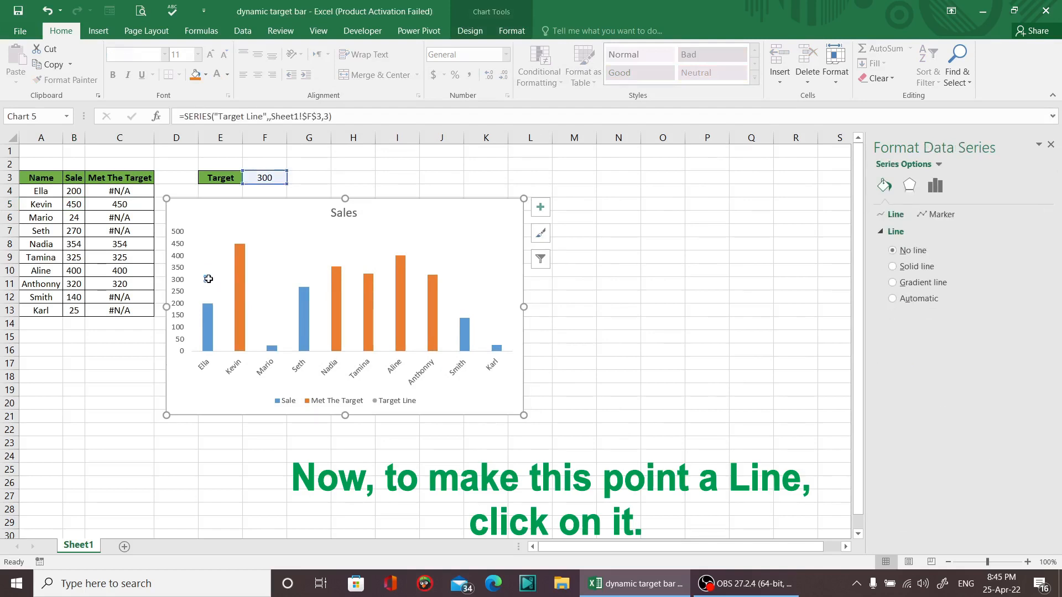
click(471, 30)
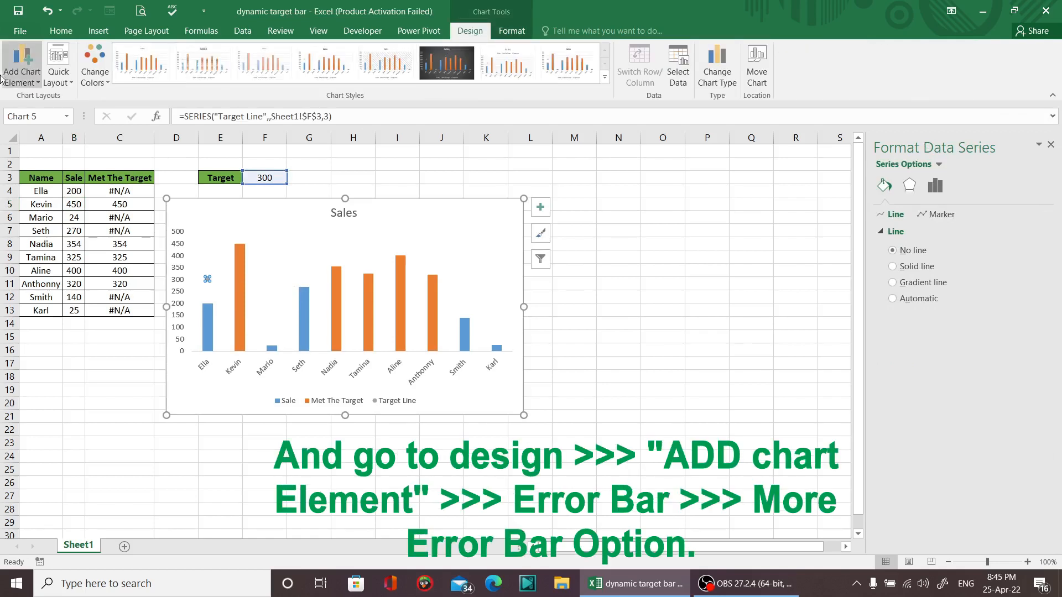
click(32, 82)
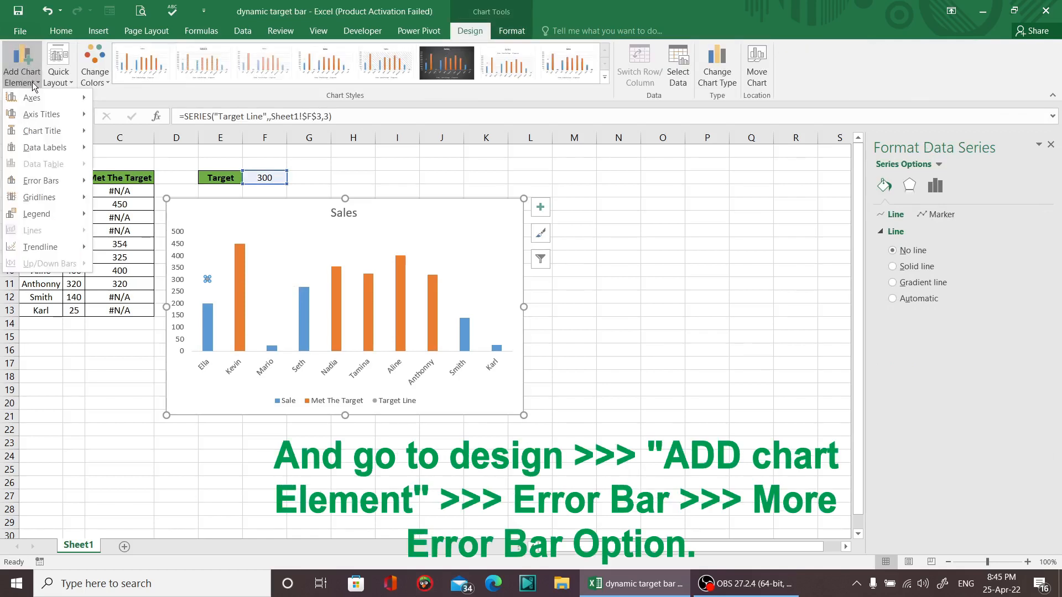
mouse_move(46, 182)
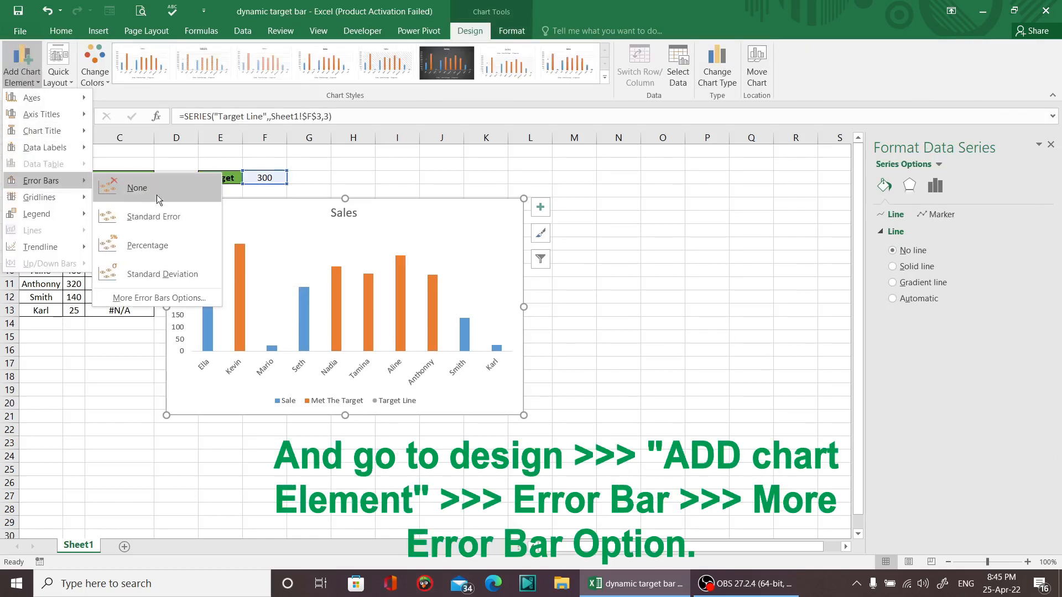
click(175, 298)
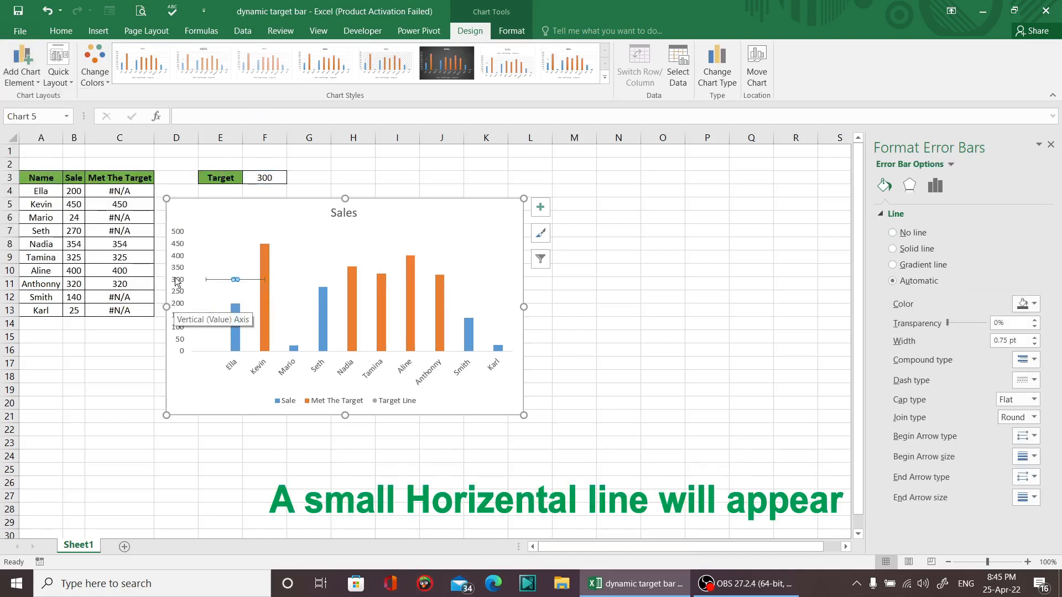
Set the end style of the Target Line's horizontal error bar to No Cap.
click(253, 283)
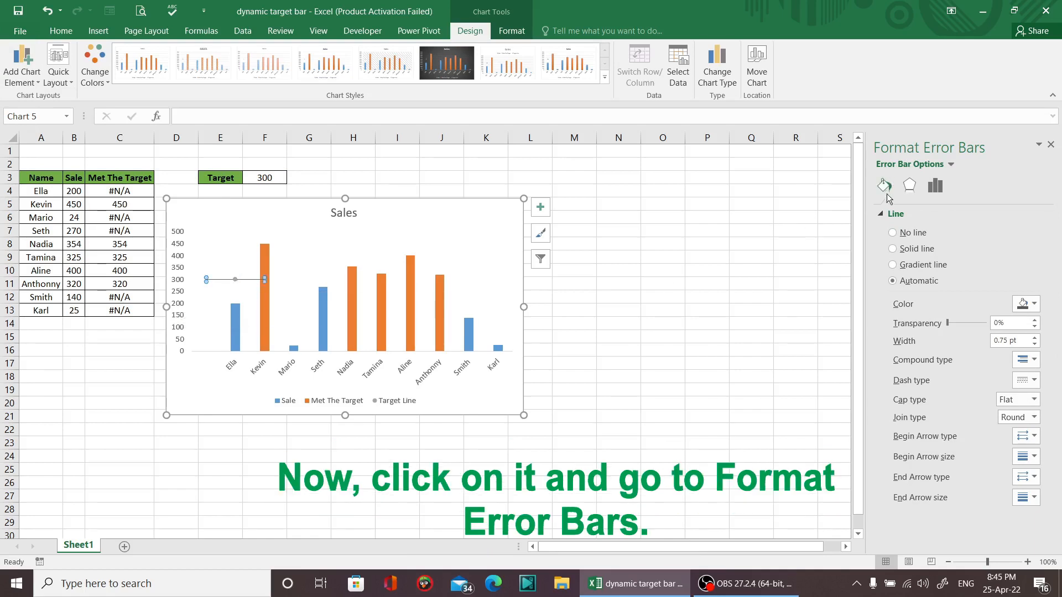
click(936, 186)
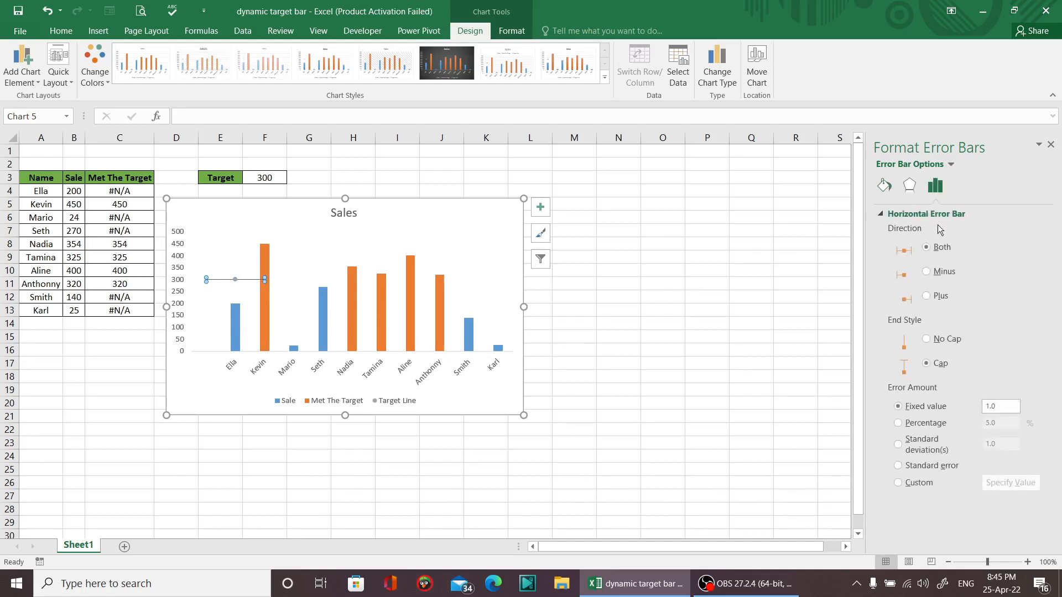
click(937, 340)
Give the horizontal error bar a custom error amount with positive value 10 and negative value 0.
click(905, 484)
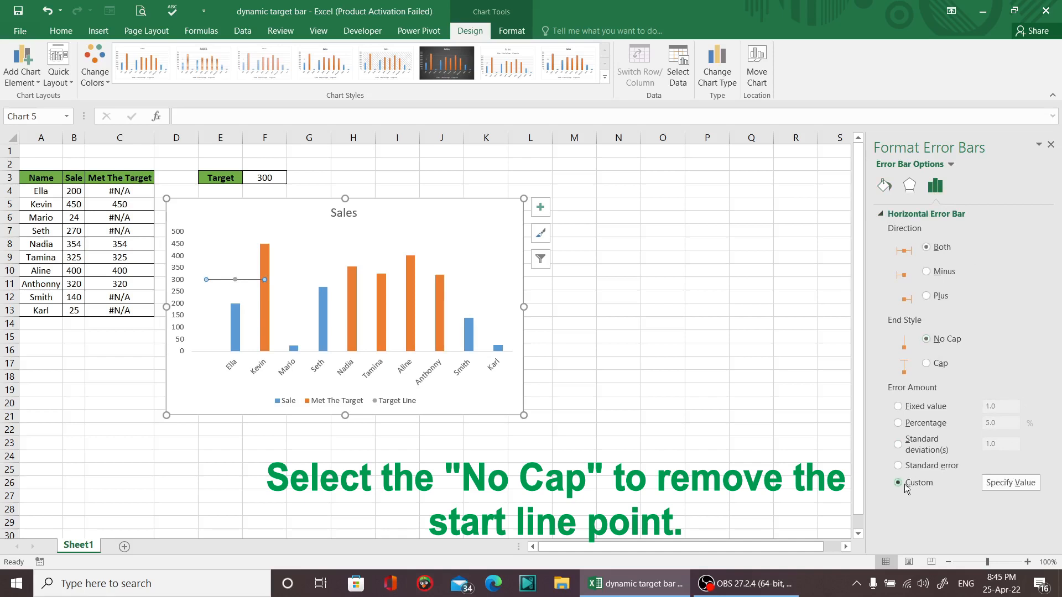
click(1017, 487)
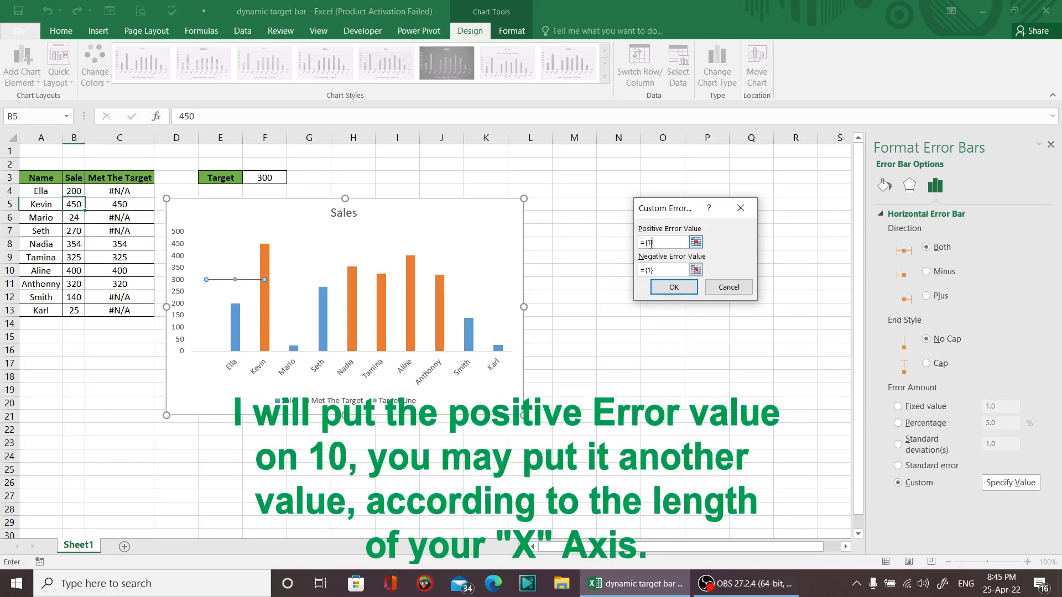
text(10)
click(667, 269)
drag(665, 272, 618, 271)
text(0)
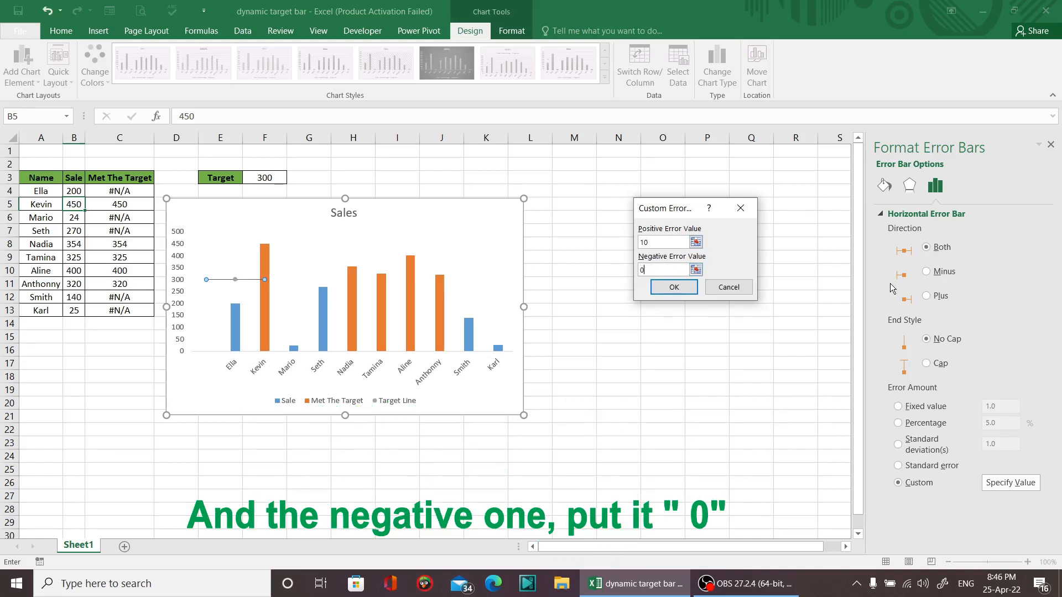
click(661, 288)
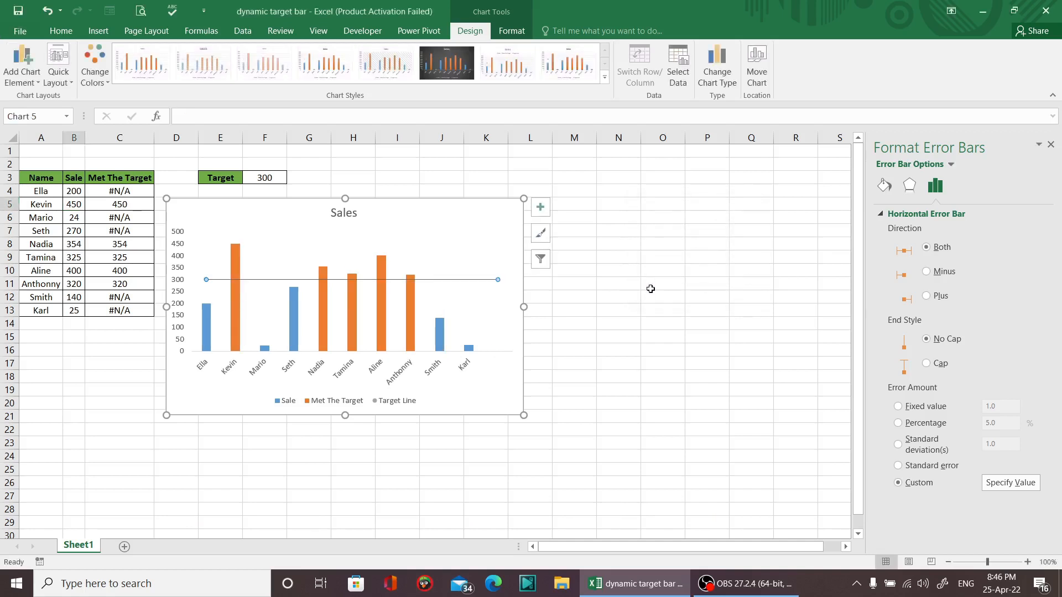
Try a custom positive error value of 11 for the horizontal error bar.
click(999, 485)
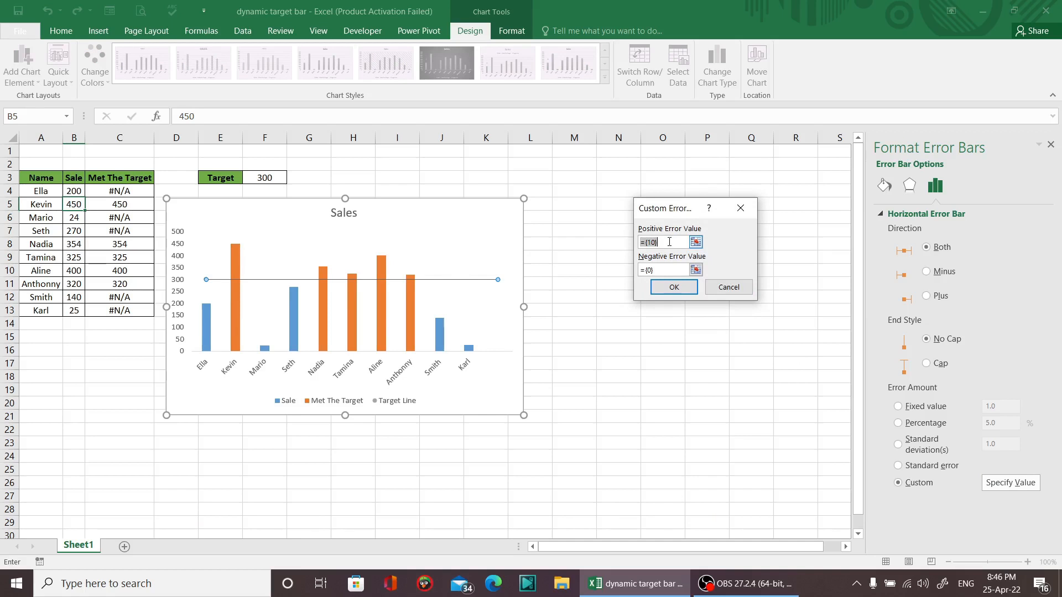
drag(669, 242, 637, 247)
text(11)
key(Return)
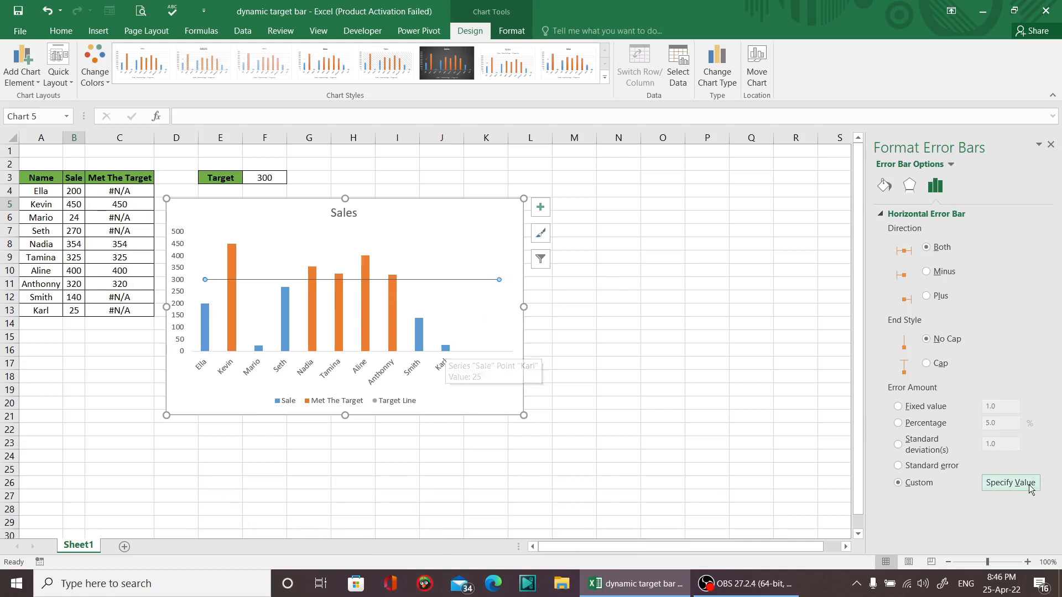
Try a custom positive error value of 9 for the horizontal error bar.
click(1011, 482)
text(9)
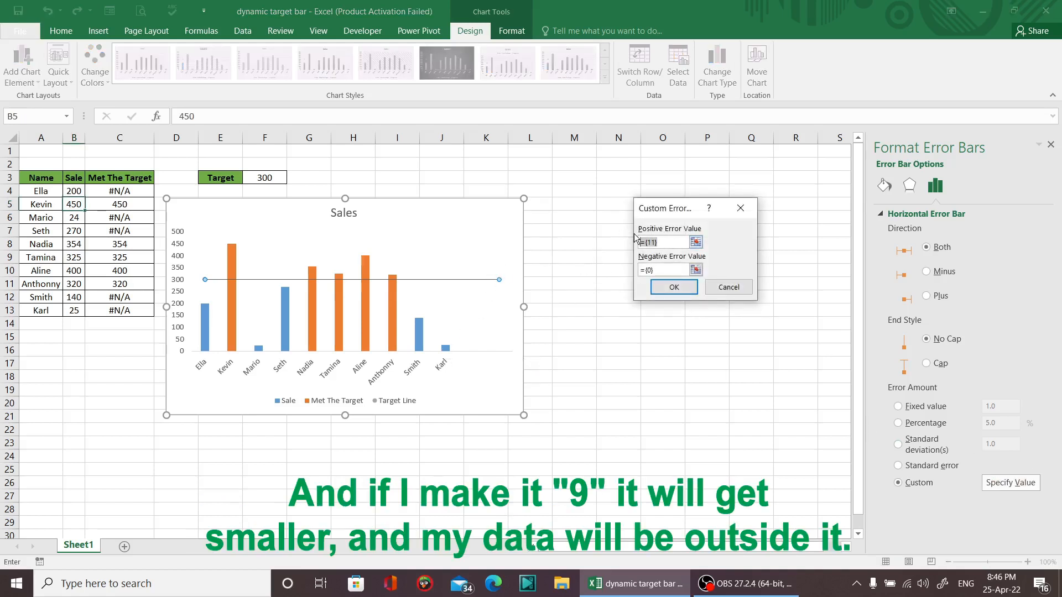
key(Return)
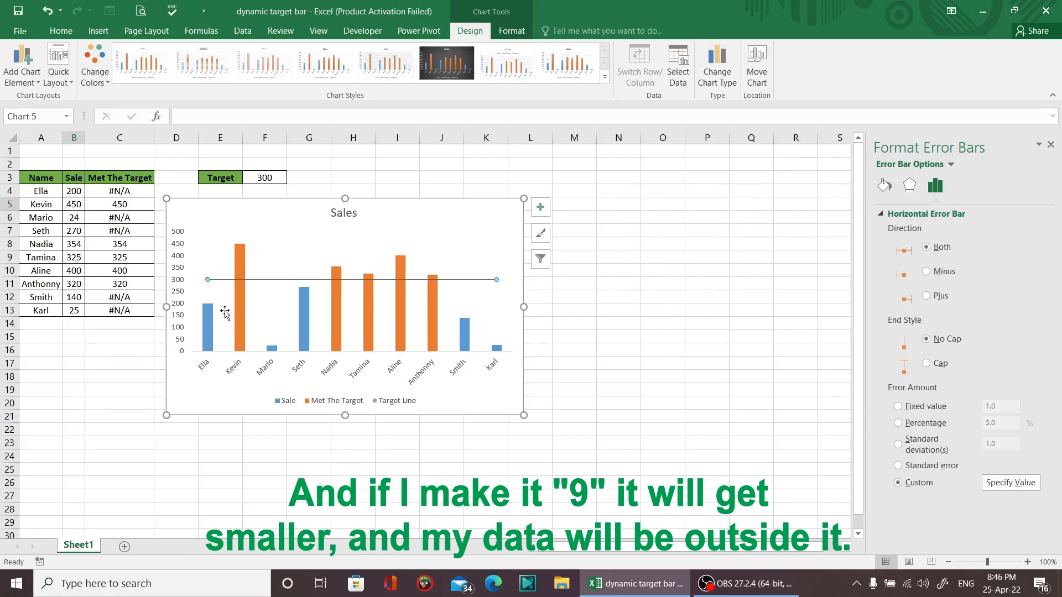
Set the last employee's sale in B13 to 350.
click(74, 310)
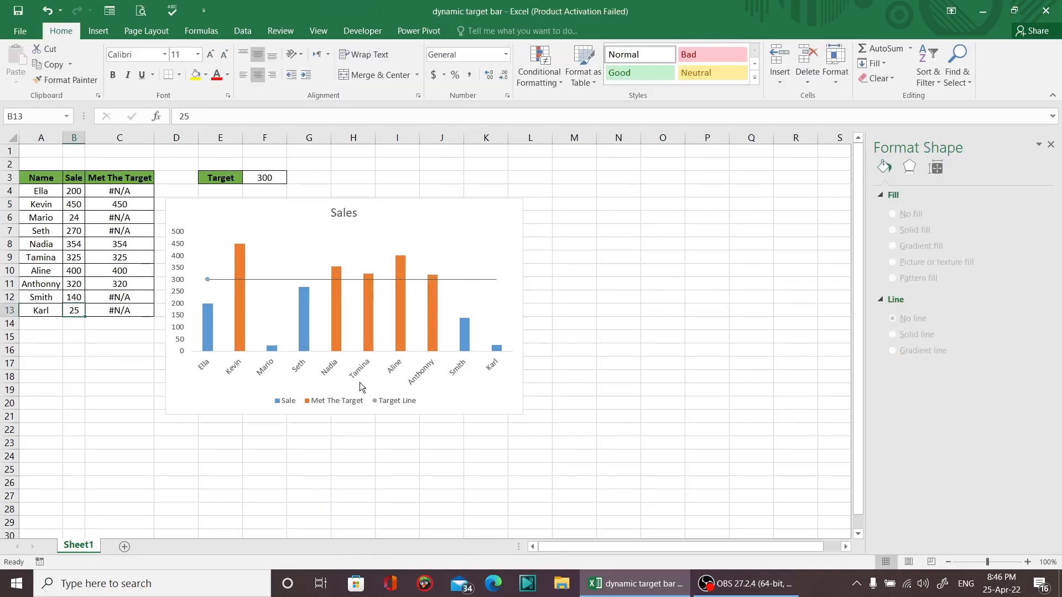
text(350)
key(Return)
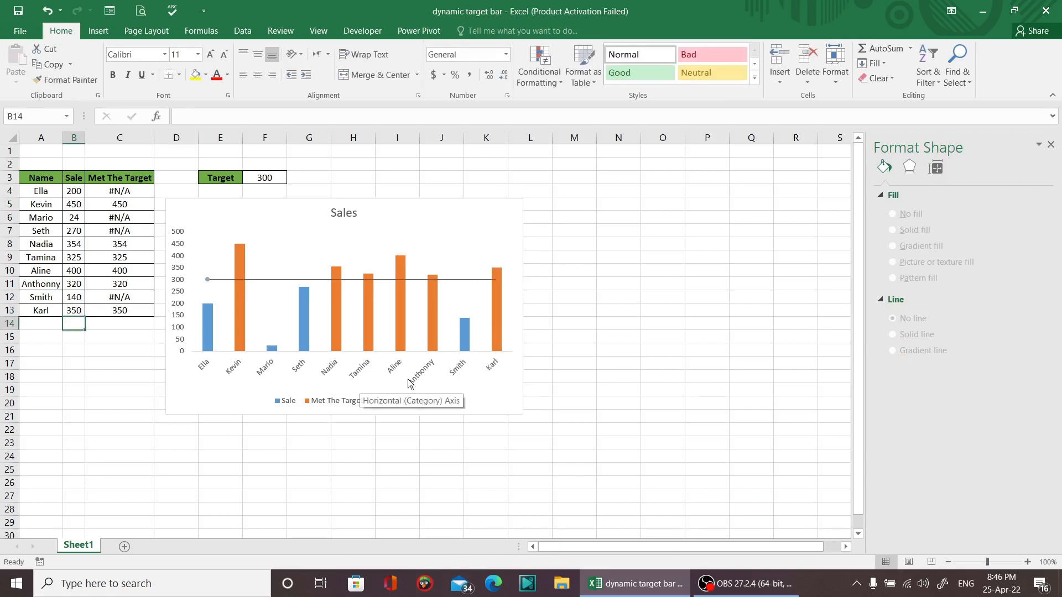
Set the horizontal error bar's custom positive error value back to 10 and deselect the chart.
click(477, 280)
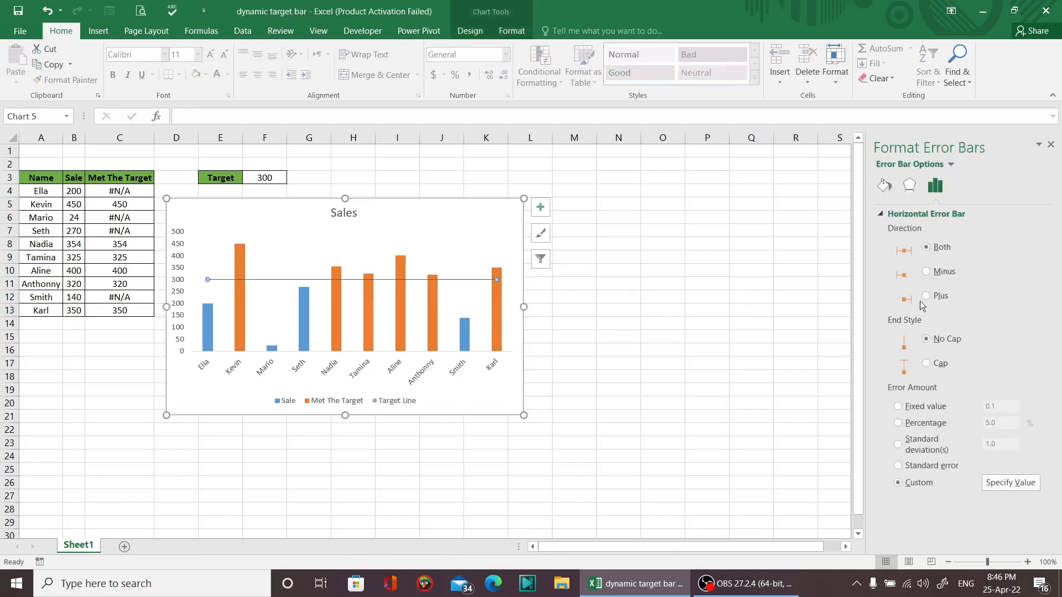
click(1010, 482)
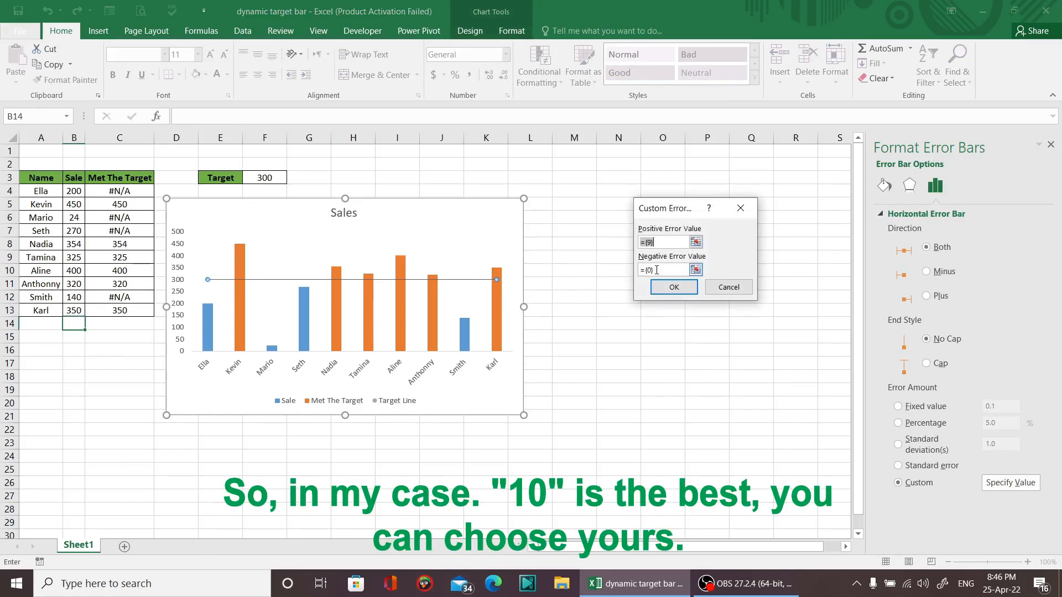
text(10)
key(Return)
key(Escape)
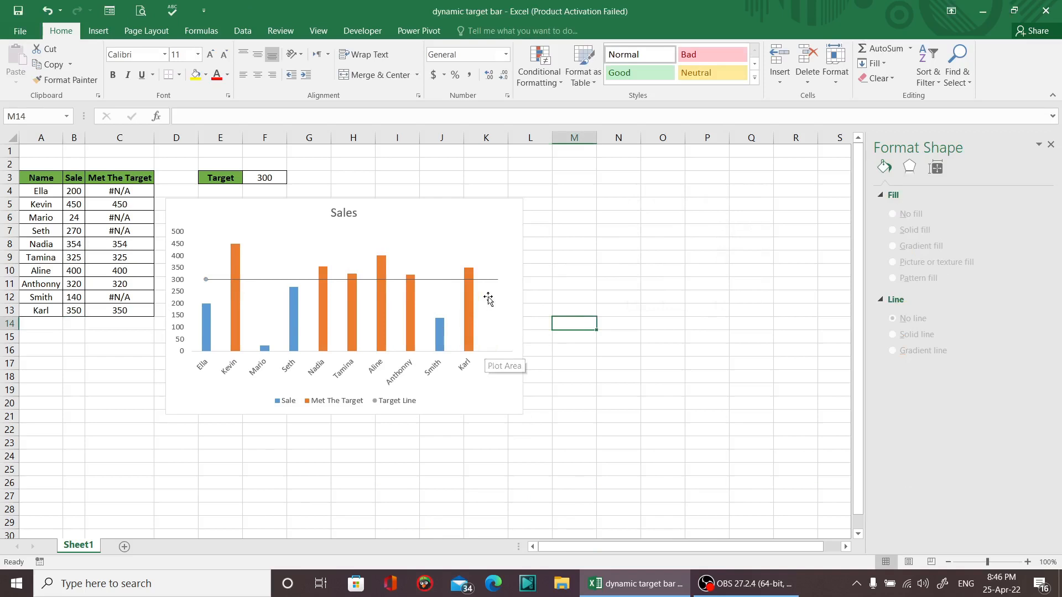
Set the marker of the Target Line data point to None and deselect the chart.
click(206, 281)
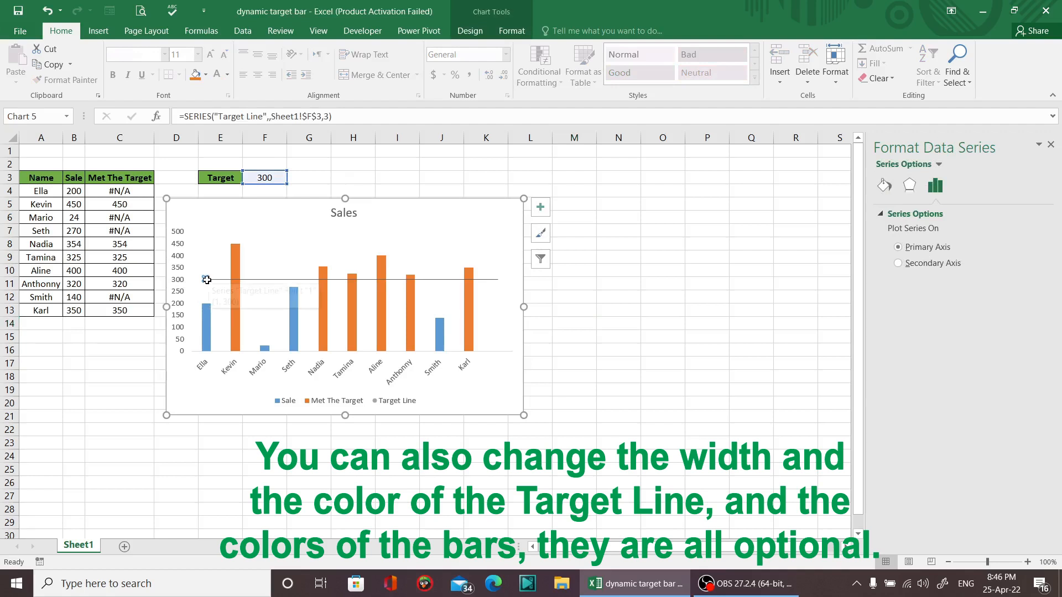
click(204, 278)
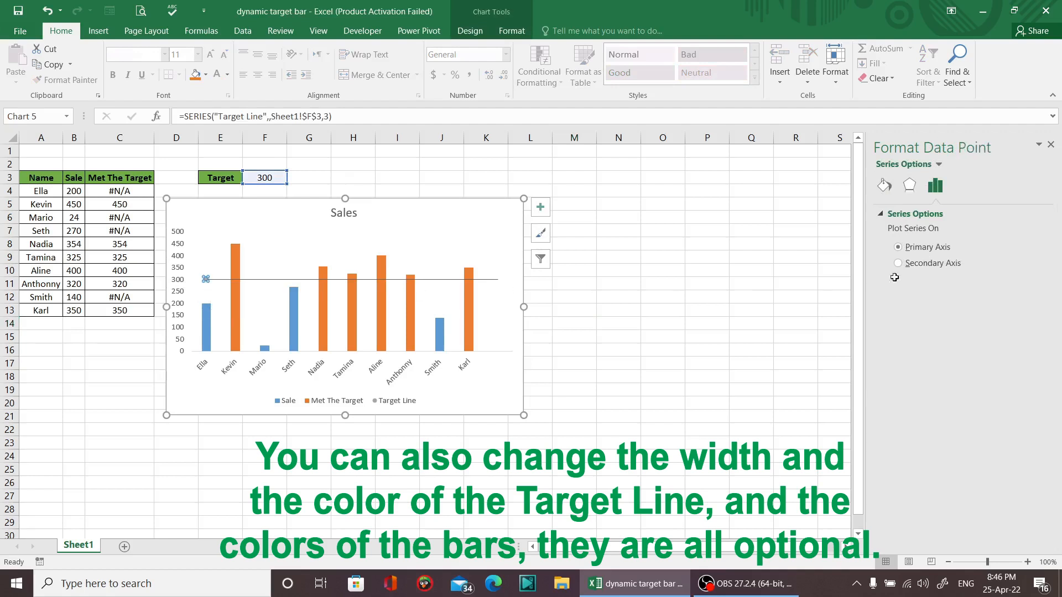
click(885, 188)
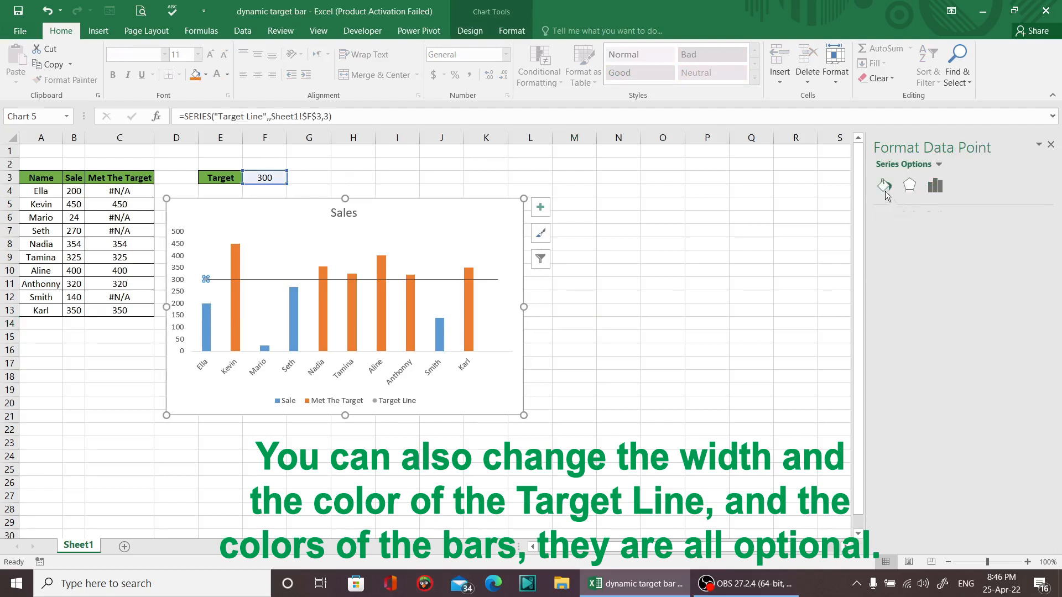
click(941, 214)
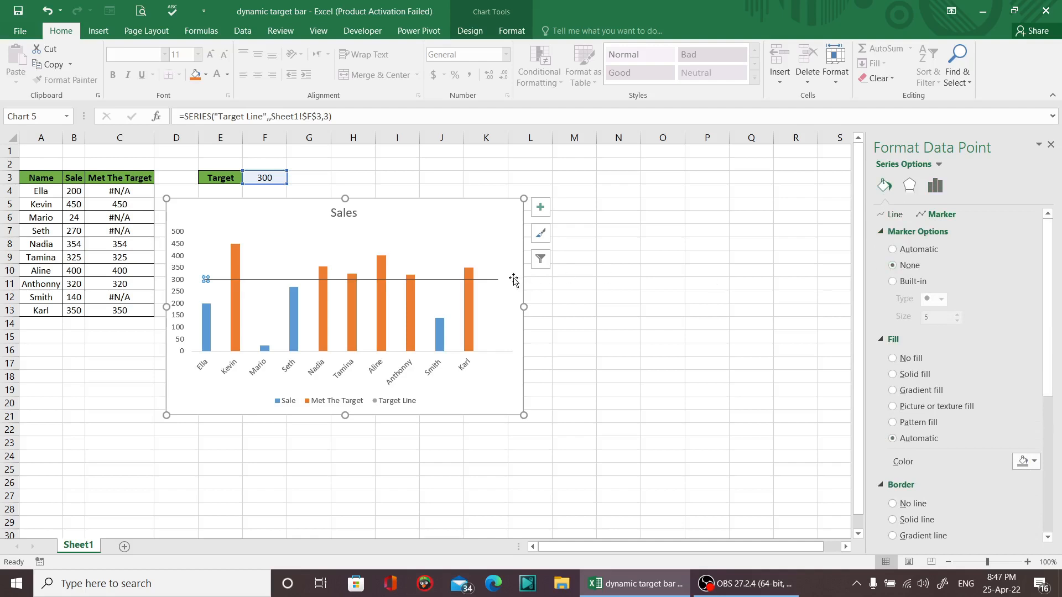
click(540, 296)
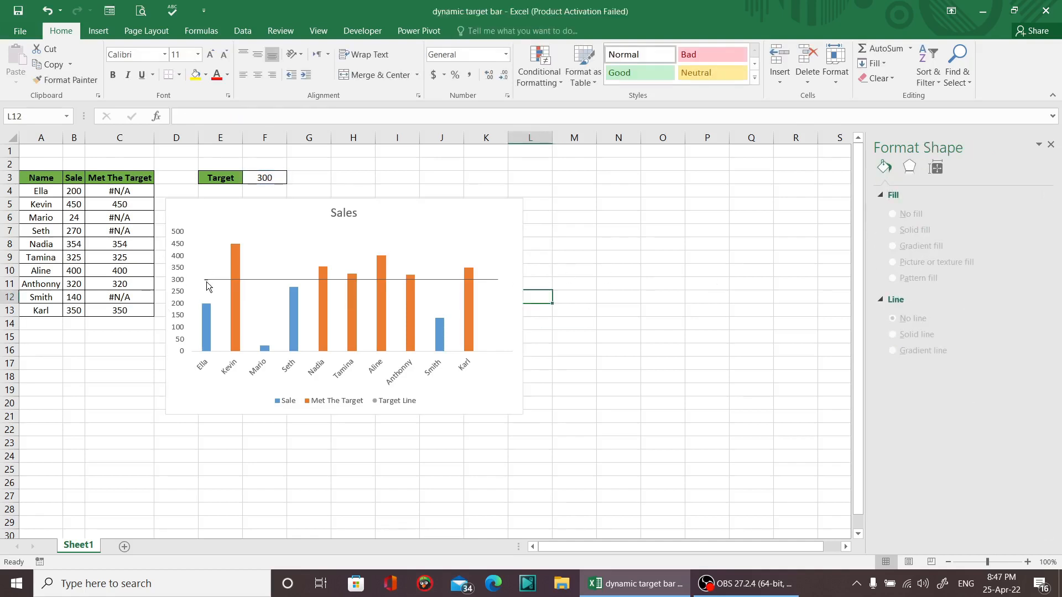
Colour the horizontal error bar that forms the target line with the standard Blue.
click(207, 281)
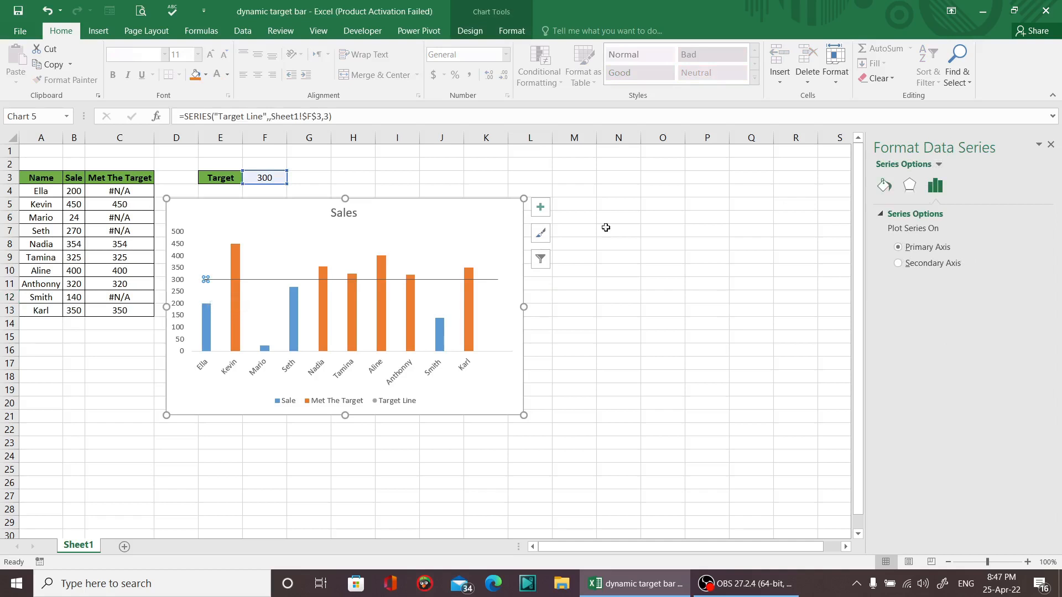
click(290, 282)
click(290, 282)
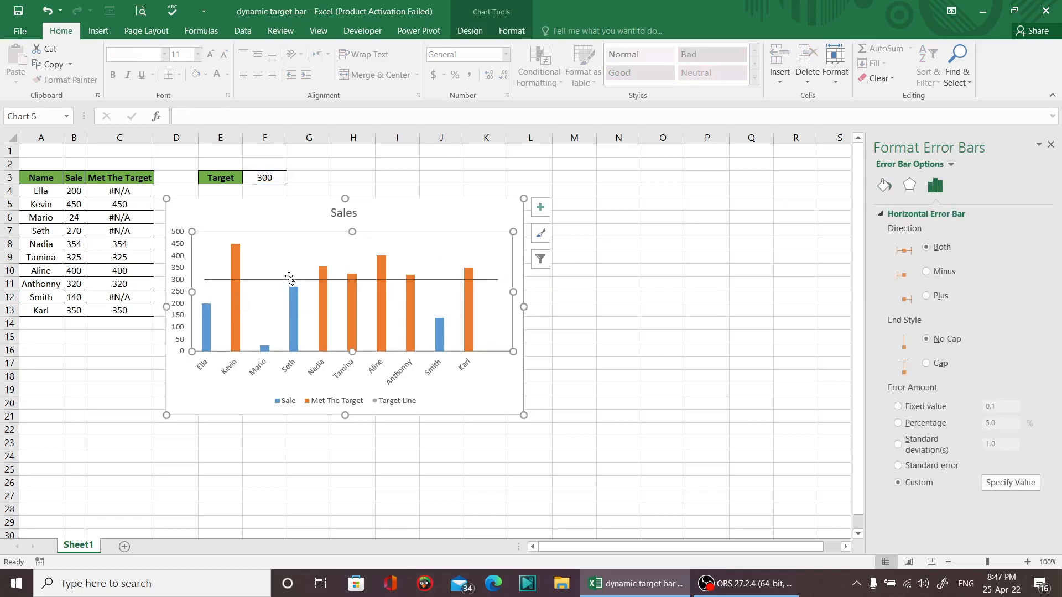
click(290, 280)
click(290, 279)
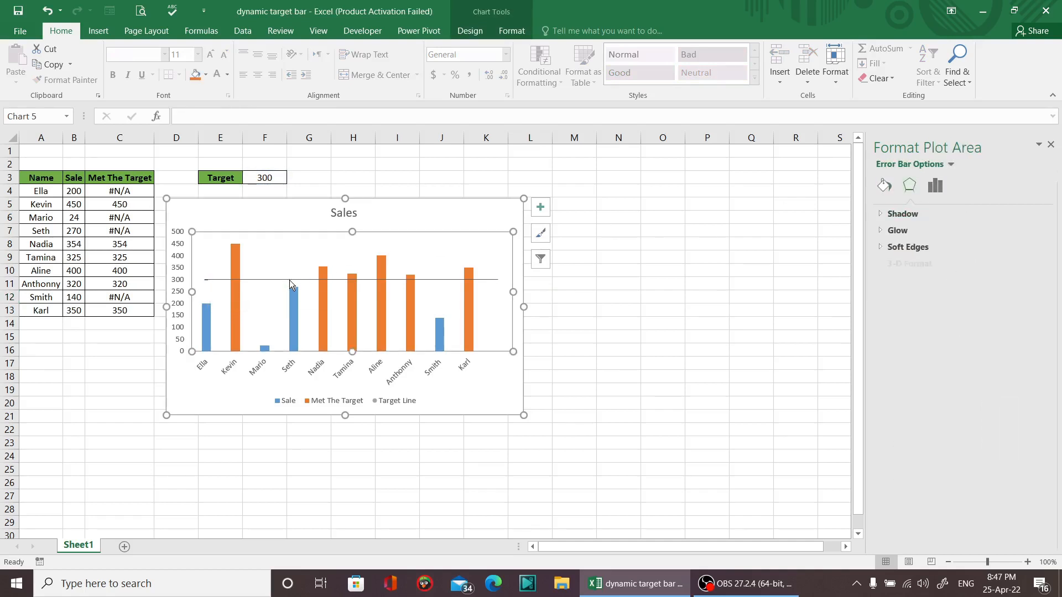
click(287, 281)
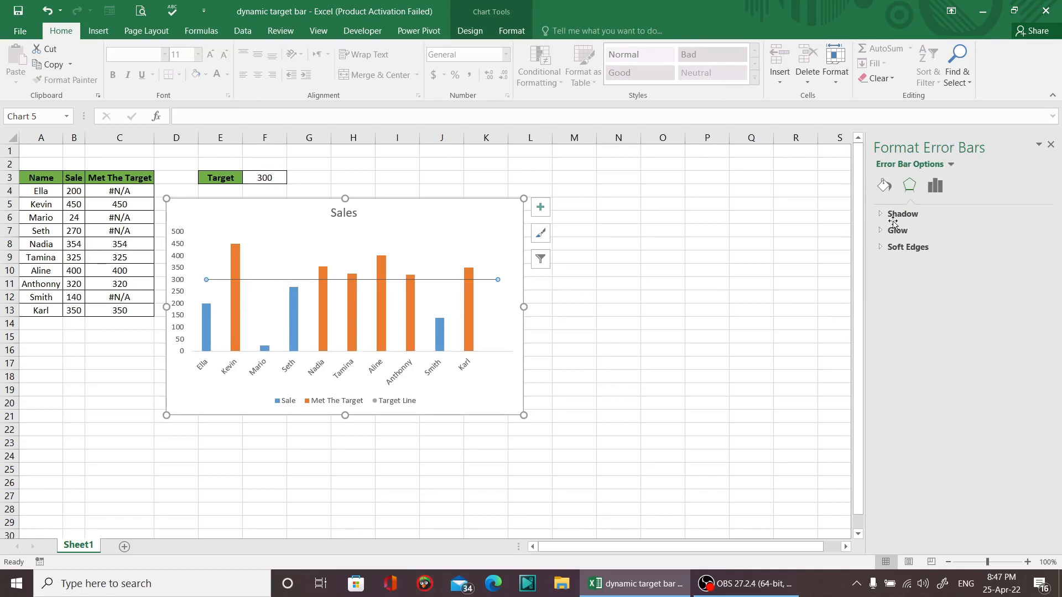
click(884, 187)
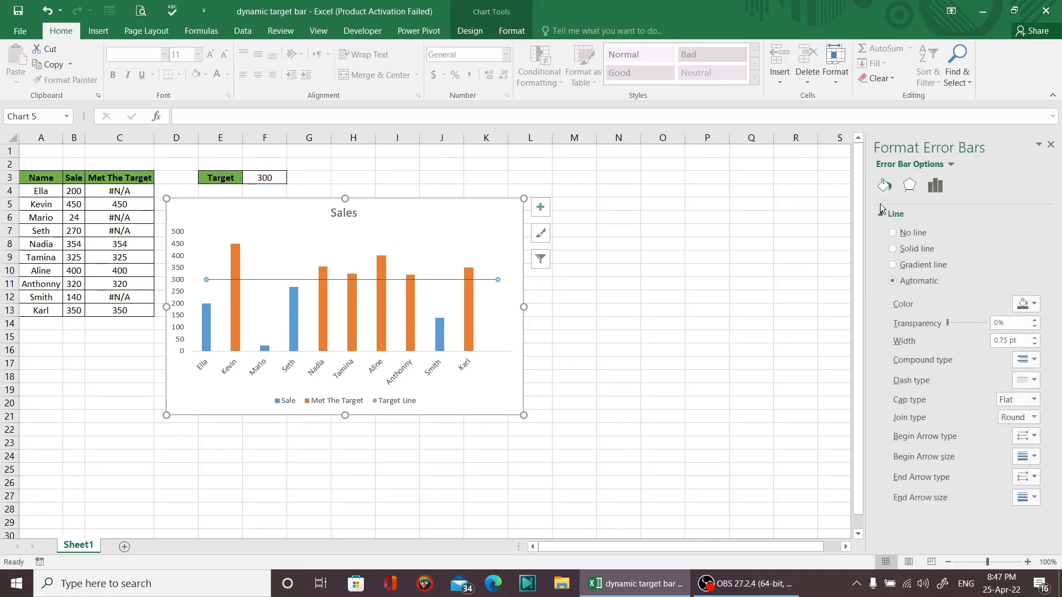
click(1024, 305)
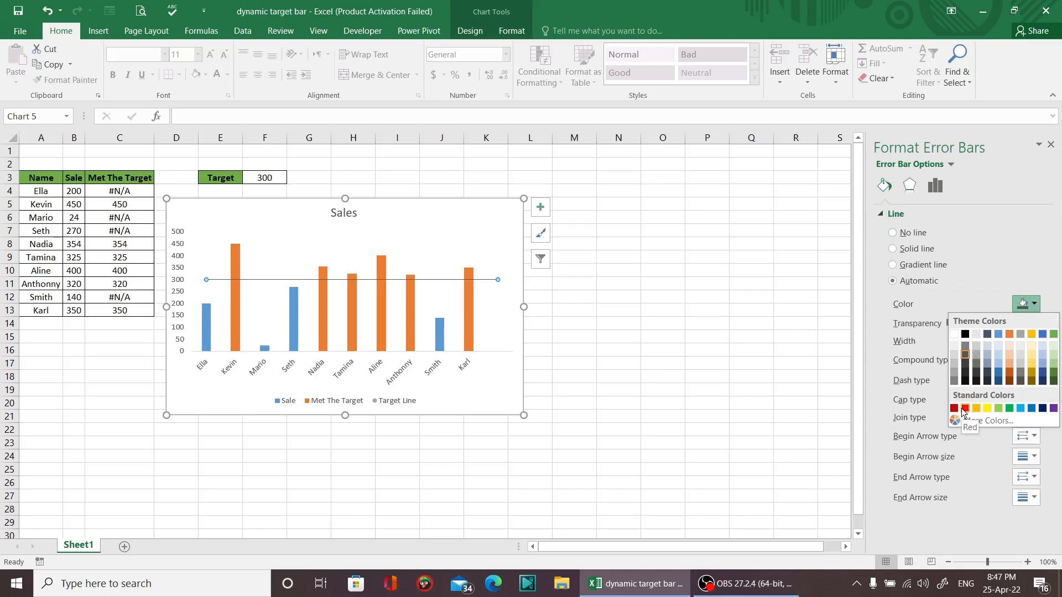
click(1035, 408)
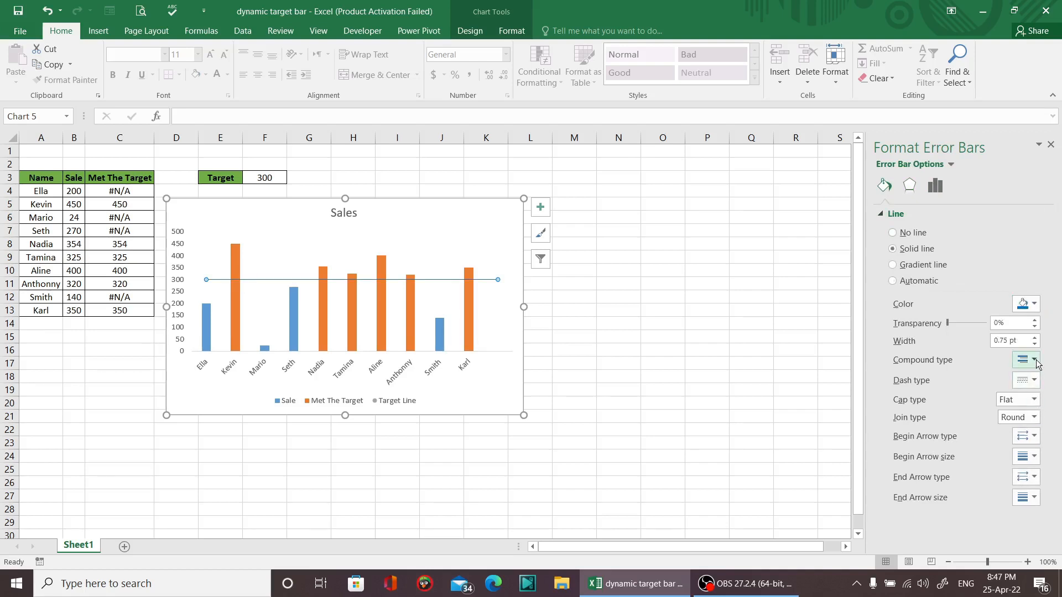
Set the line width of the target line's error bar to 2 pt.
click(1035, 337)
click(1034, 338)
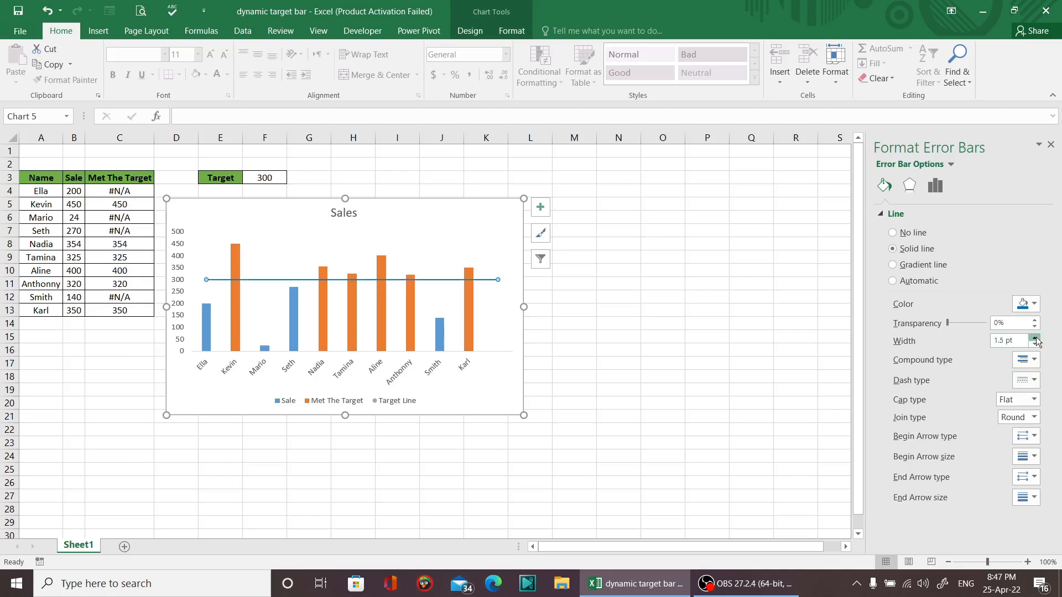
click(1034, 338)
click(1035, 337)
click(1034, 337)
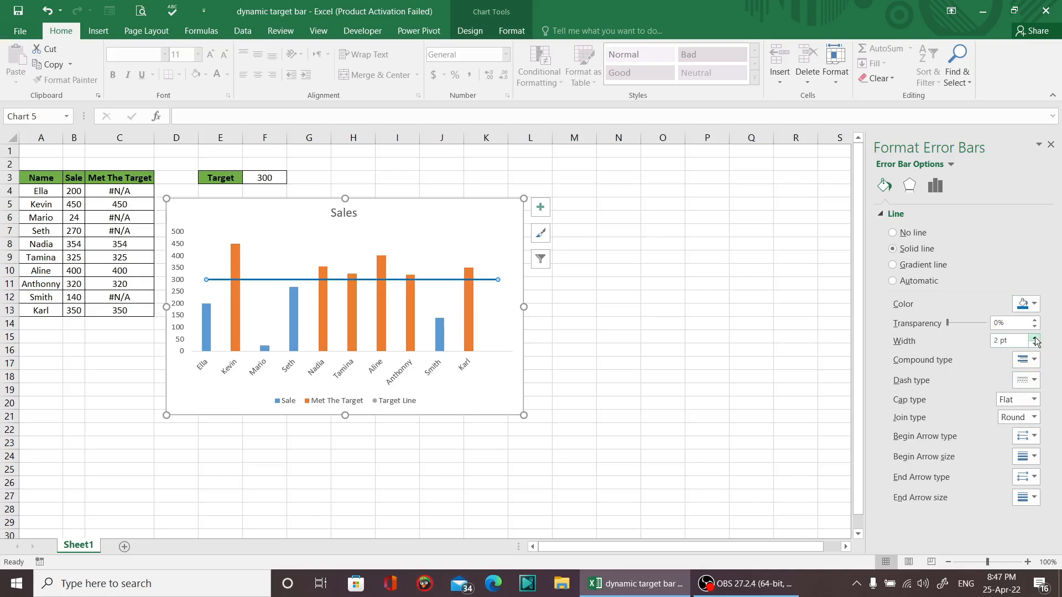
Set the target line's dash type to the fine Round Dot pattern and deselect the chart.
click(1030, 380)
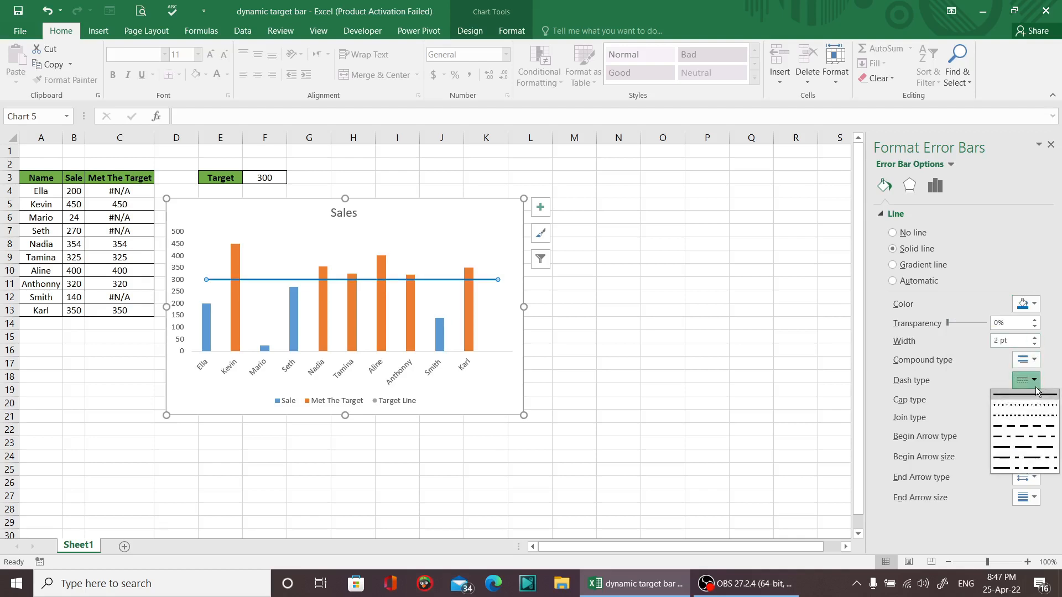
click(1034, 426)
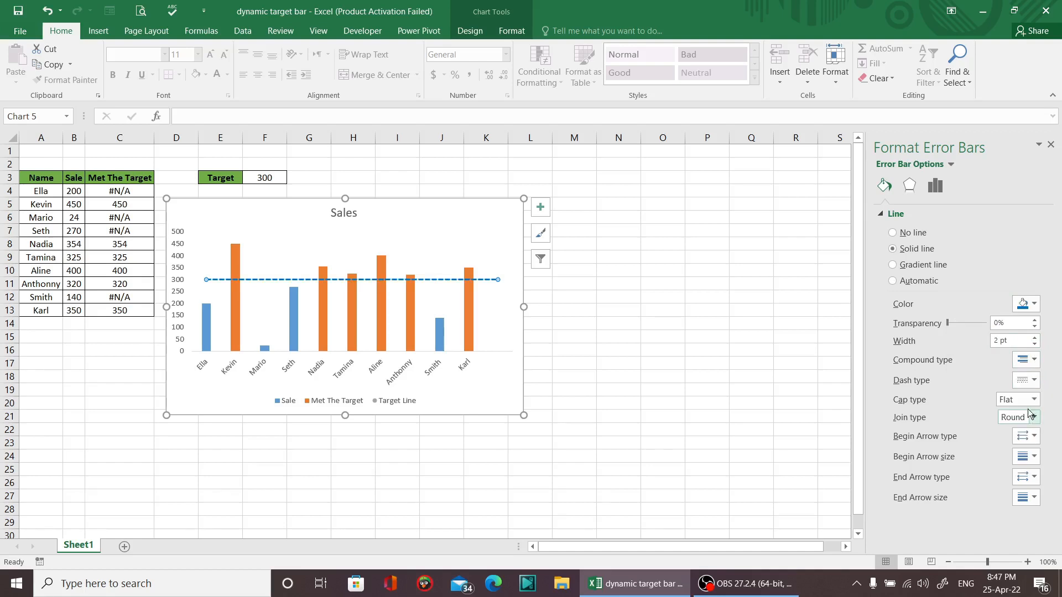
click(1036, 380)
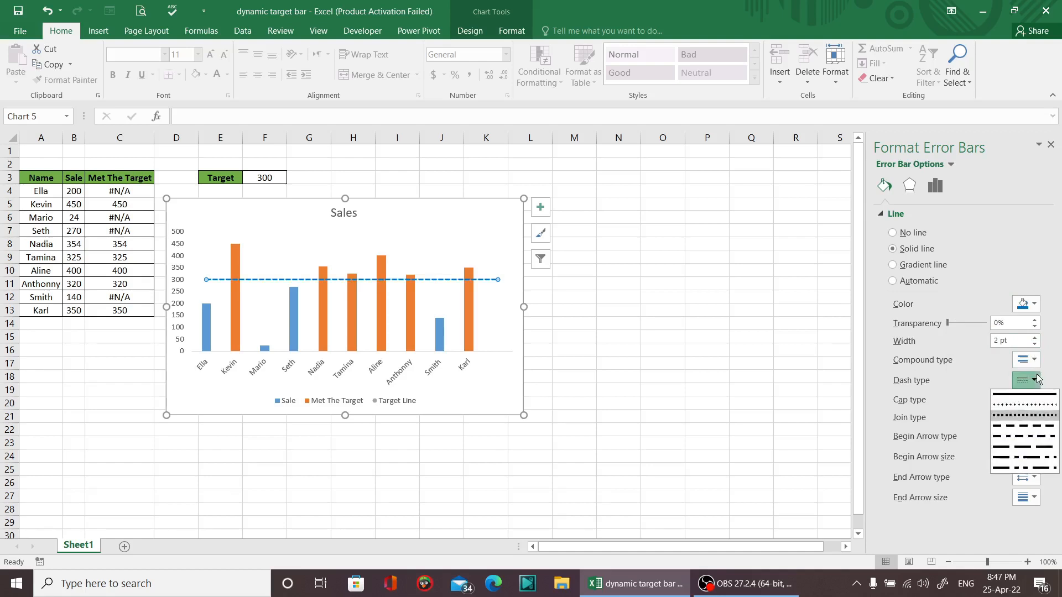
click(1034, 410)
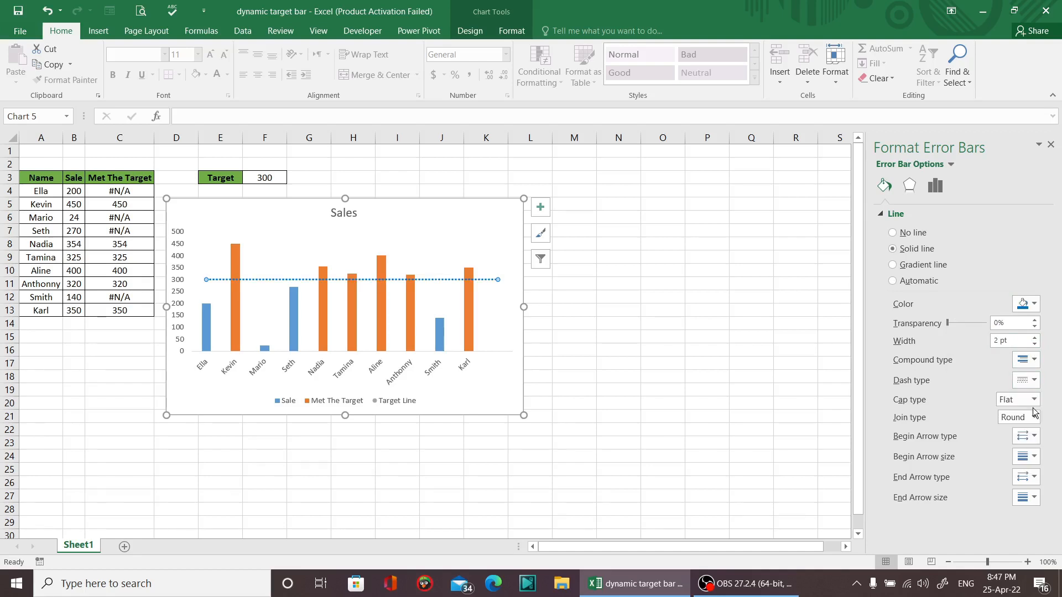
click(560, 320)
click(499, 264)
click(618, 271)
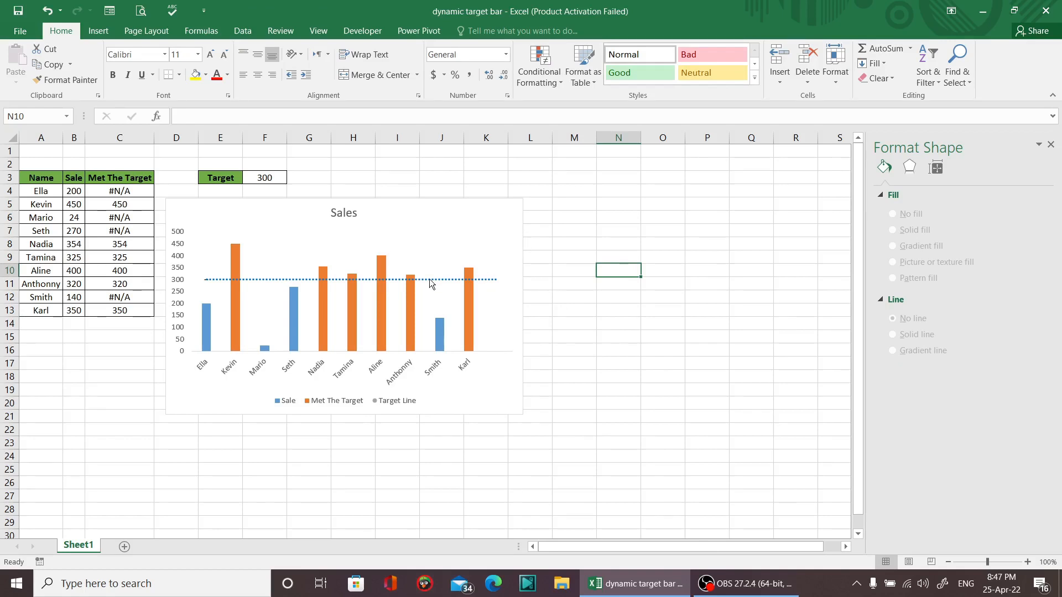
Set the target value in F3 to 400.
click(237, 257)
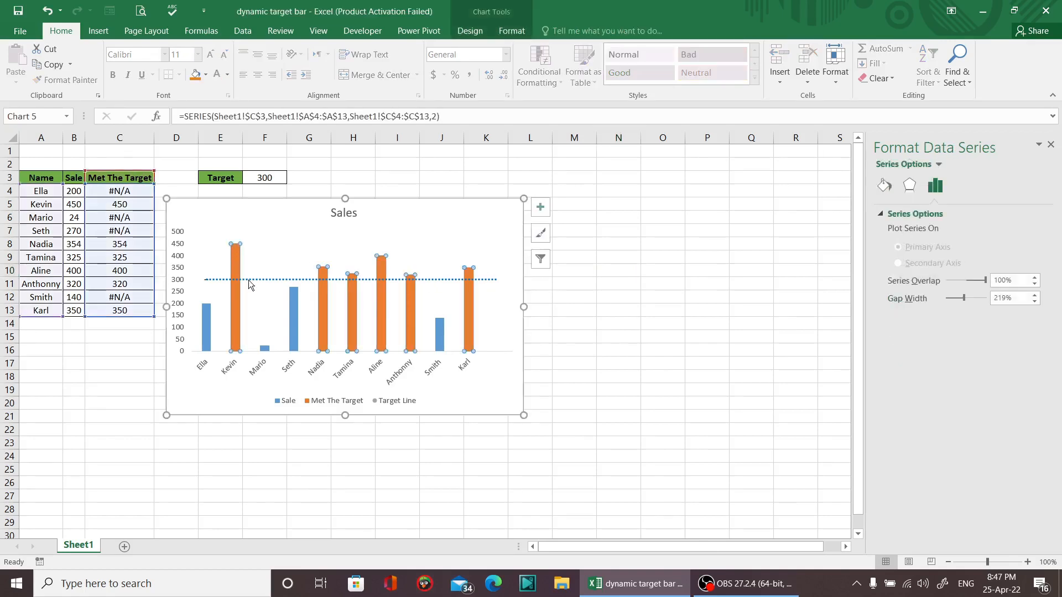
click(254, 181)
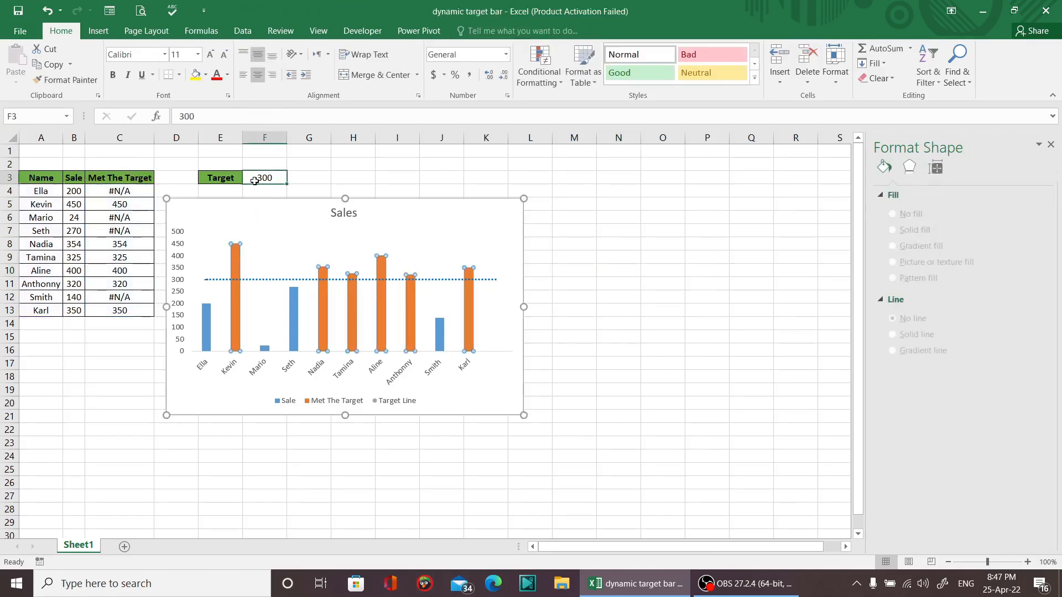
text(400)
key(Return)
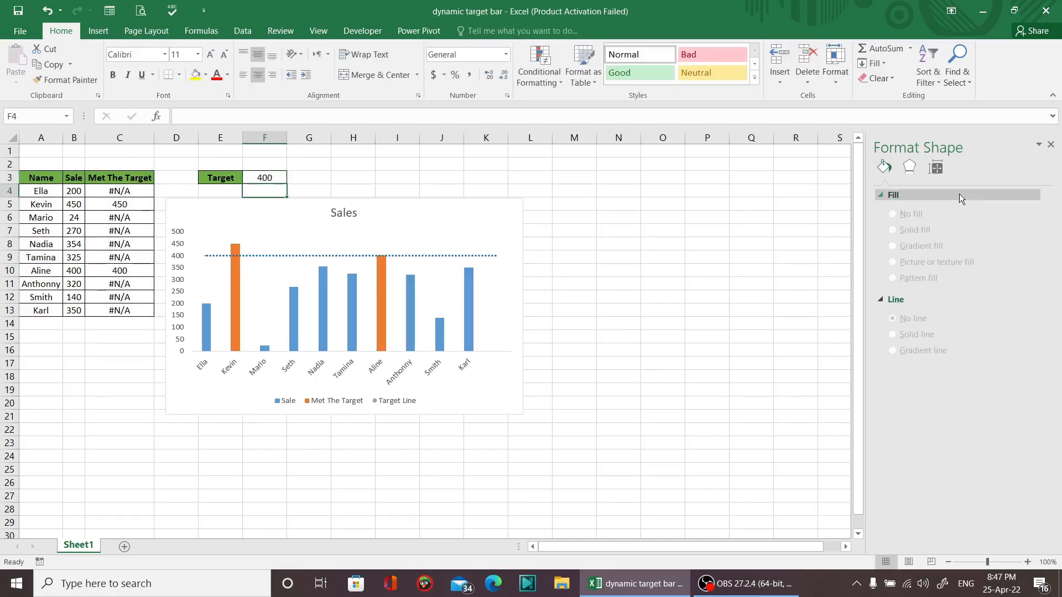
Fill the Met The Target columns in the chart with the standard Dark Blue.
click(238, 303)
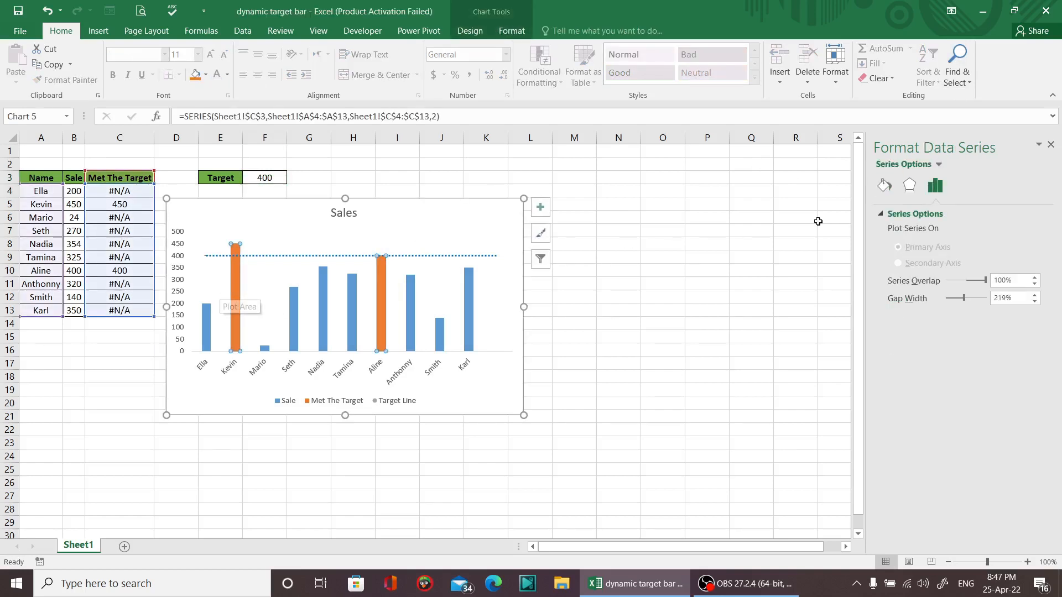
click(883, 186)
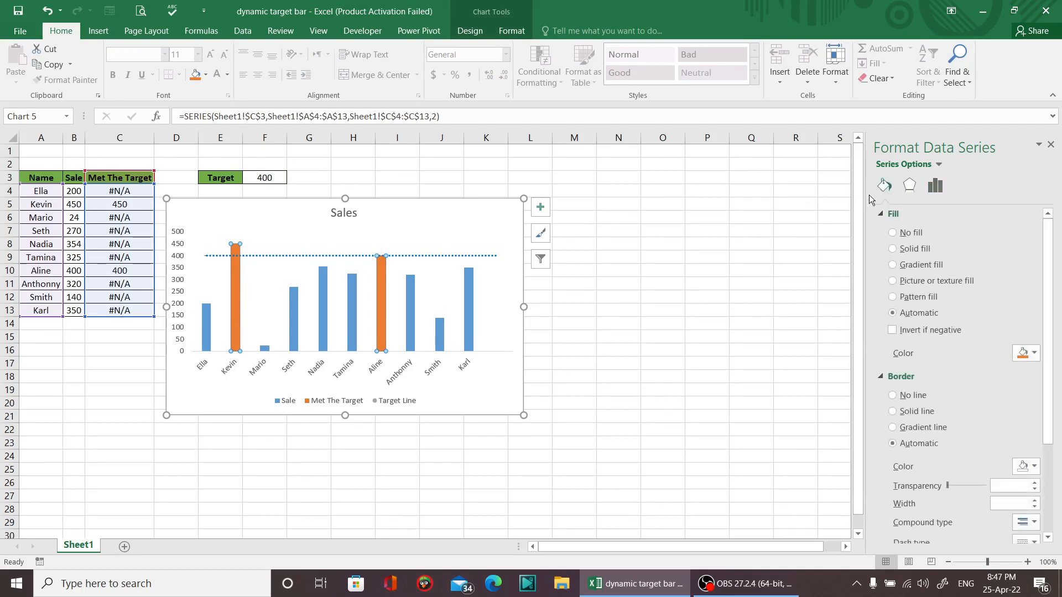
click(1034, 354)
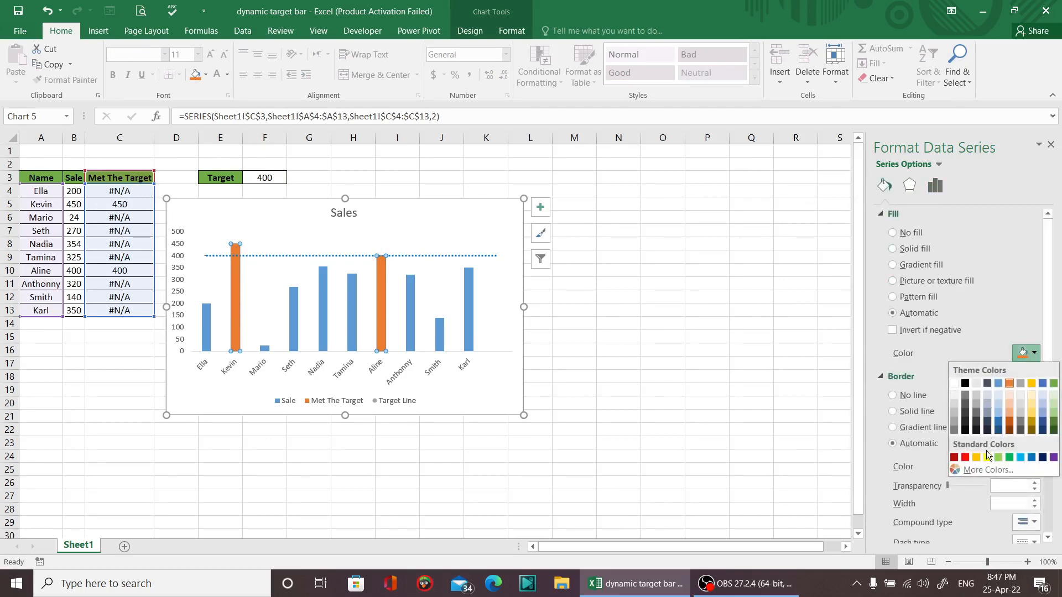
click(1043, 458)
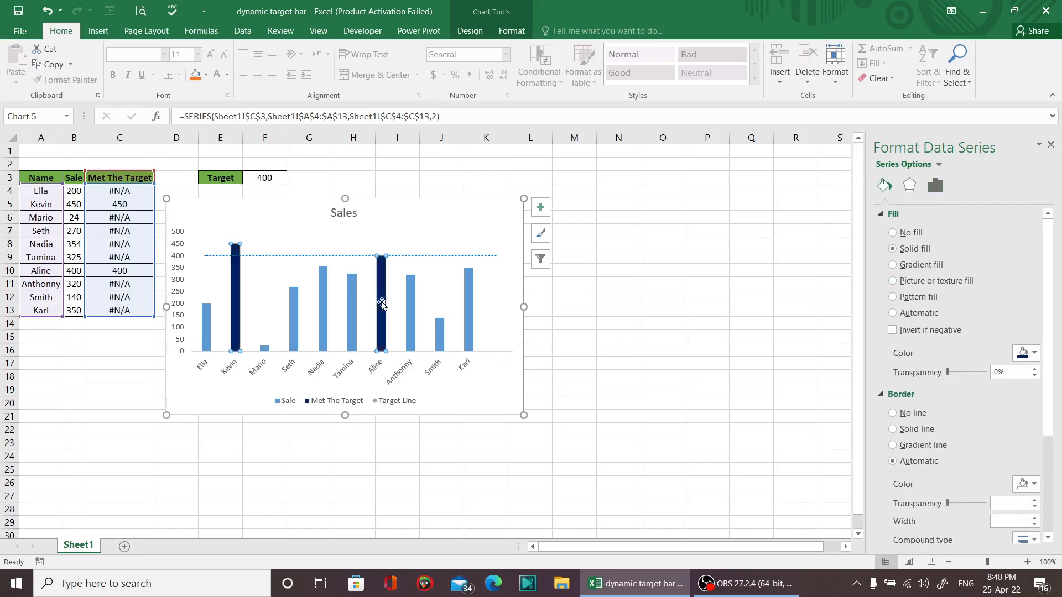
Fill the Sale columns in the chart with the standard Red and deselect the chart.
click(353, 288)
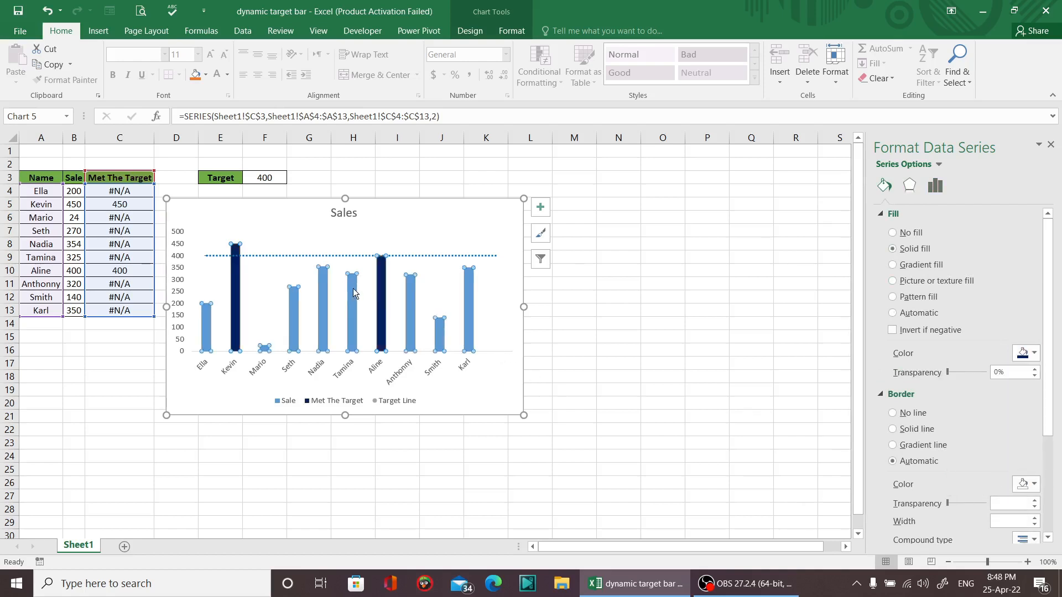
click(1035, 355)
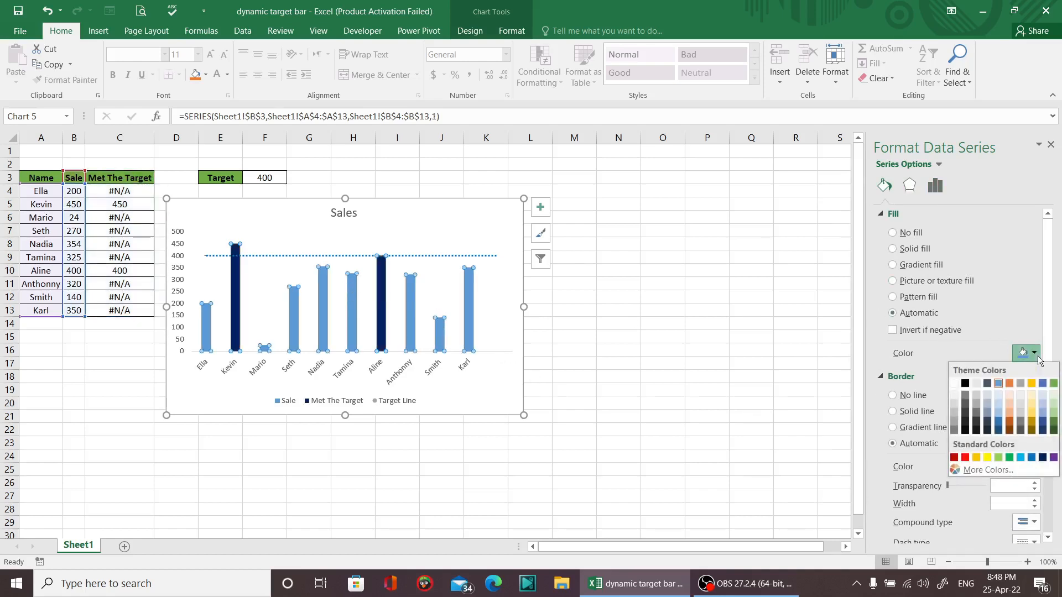
click(966, 458)
click(589, 361)
click(483, 299)
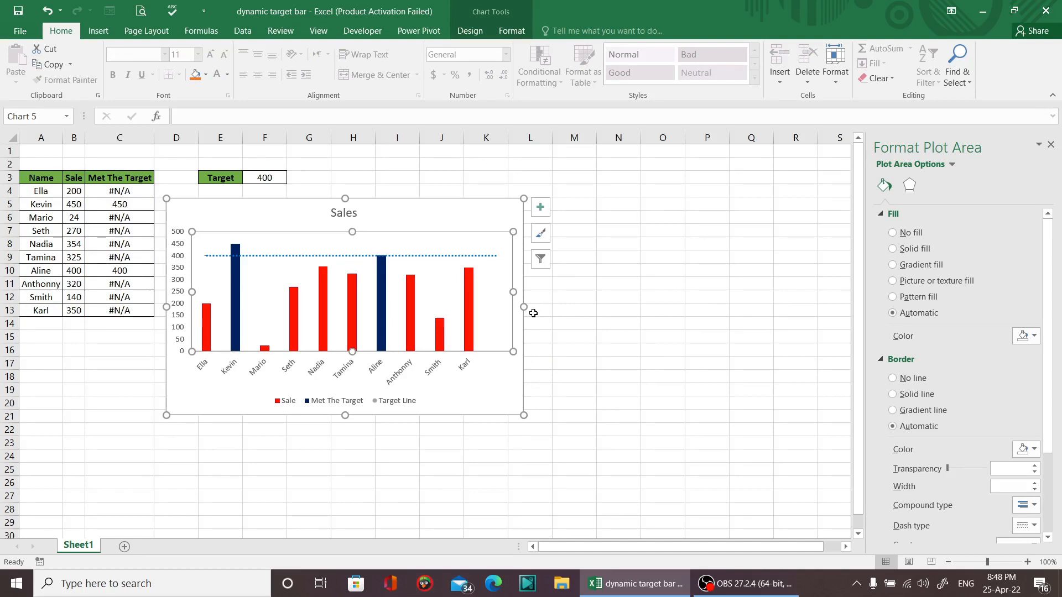
right_click(533, 313)
key(Escape)
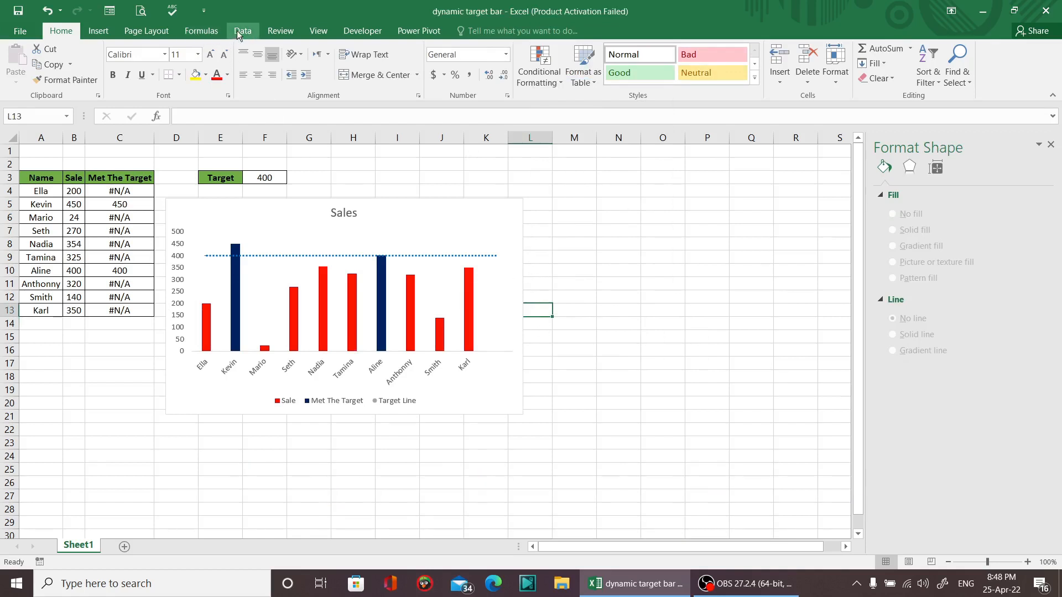
Insert a vertical scroll bar form control along the chart's right edge, about as tall as the plot area, and try its slider.
click(379, 32)
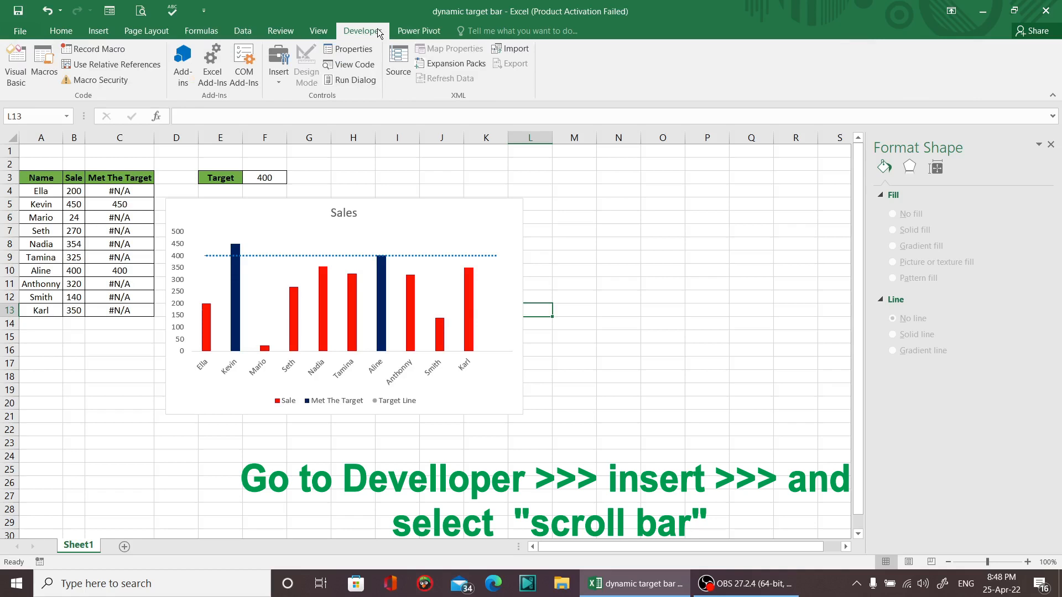
click(279, 69)
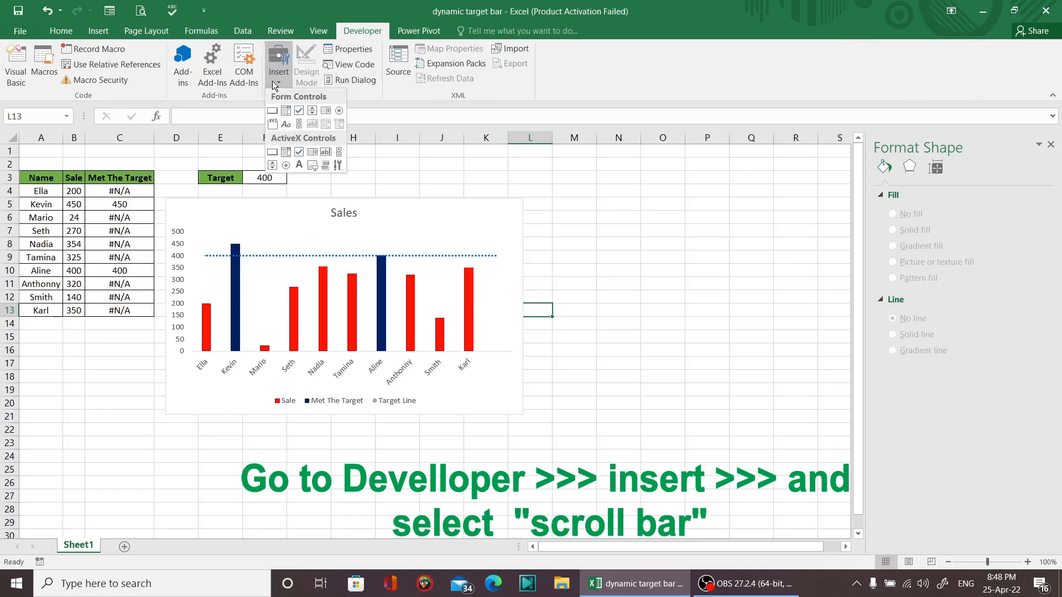
click(300, 126)
drag(524, 224, 533, 355)
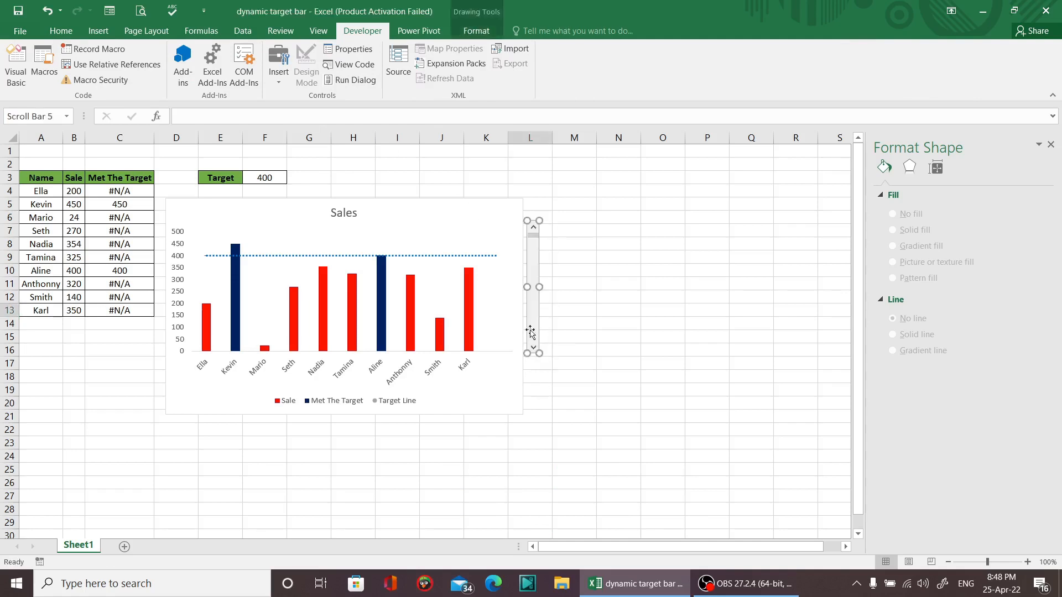
click(547, 307)
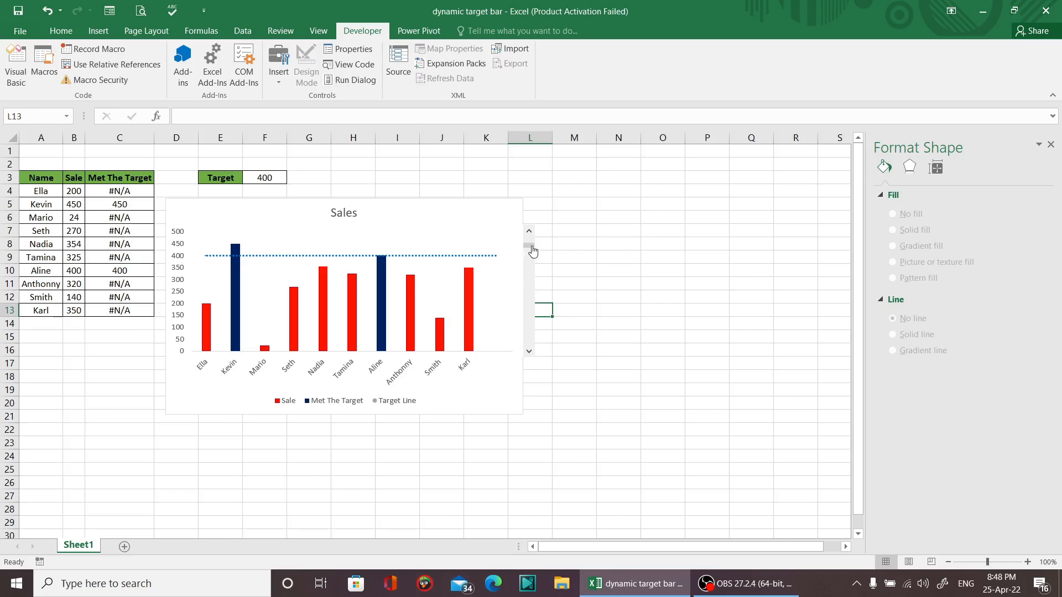
drag(530, 243, 529, 234)
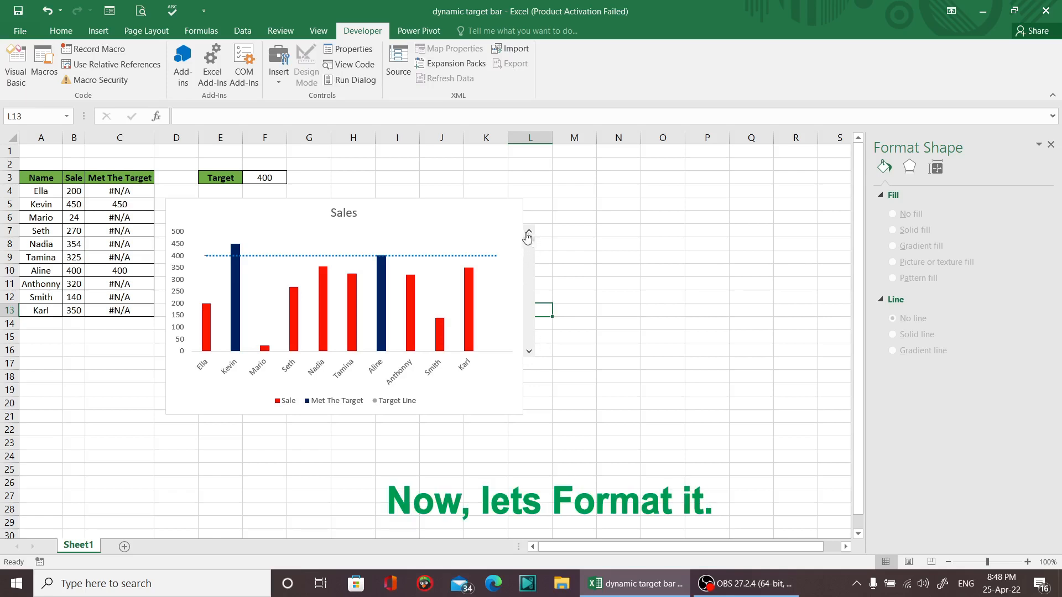
Open the format settings of the scroll bar beside the chart and set its maximum value to 500.
right_click(527, 254)
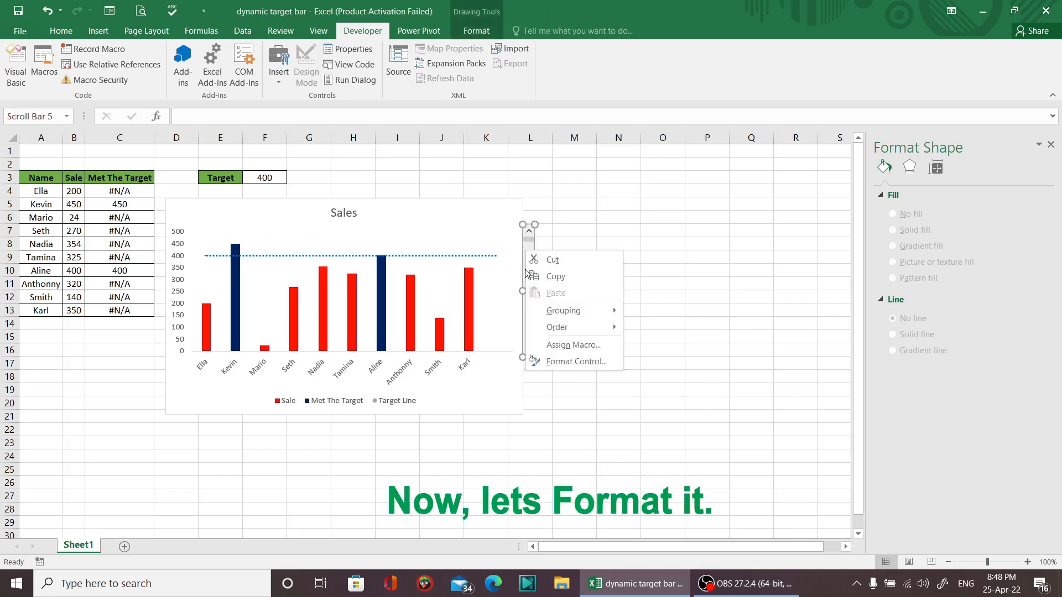
key(Escape)
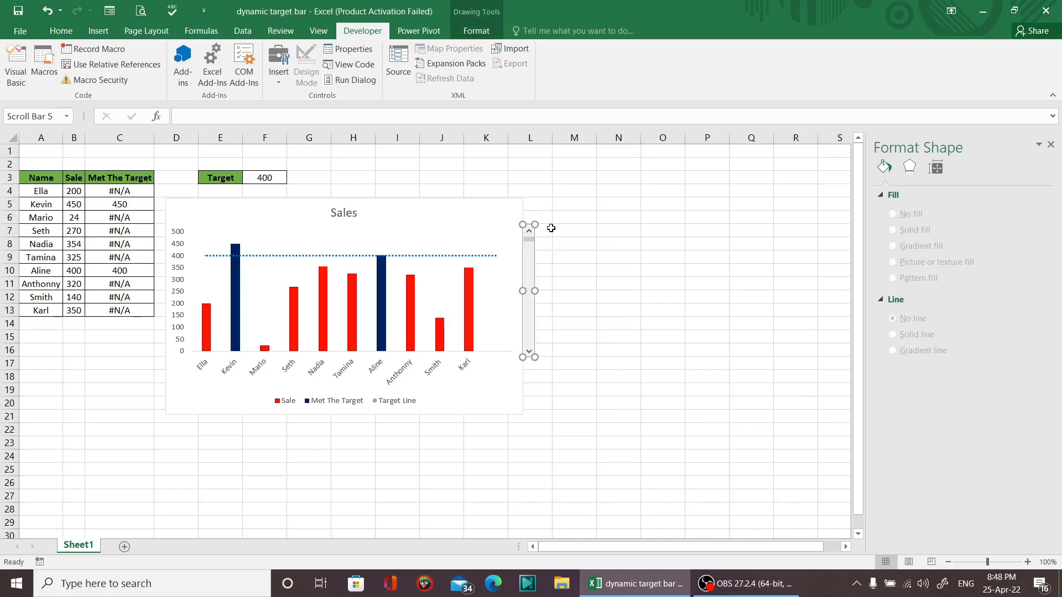
right_click(529, 317)
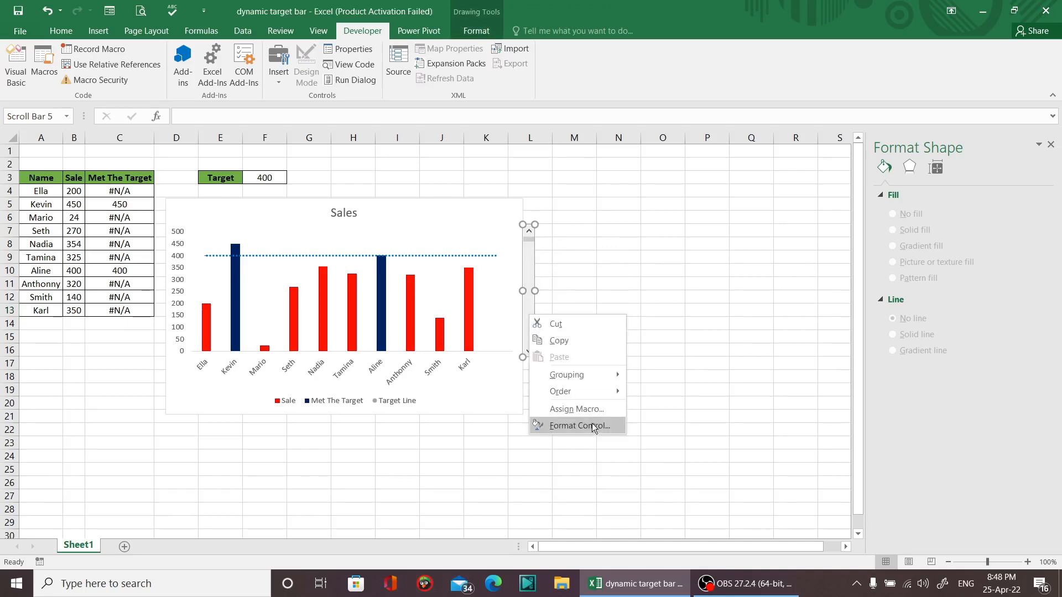
click(616, 425)
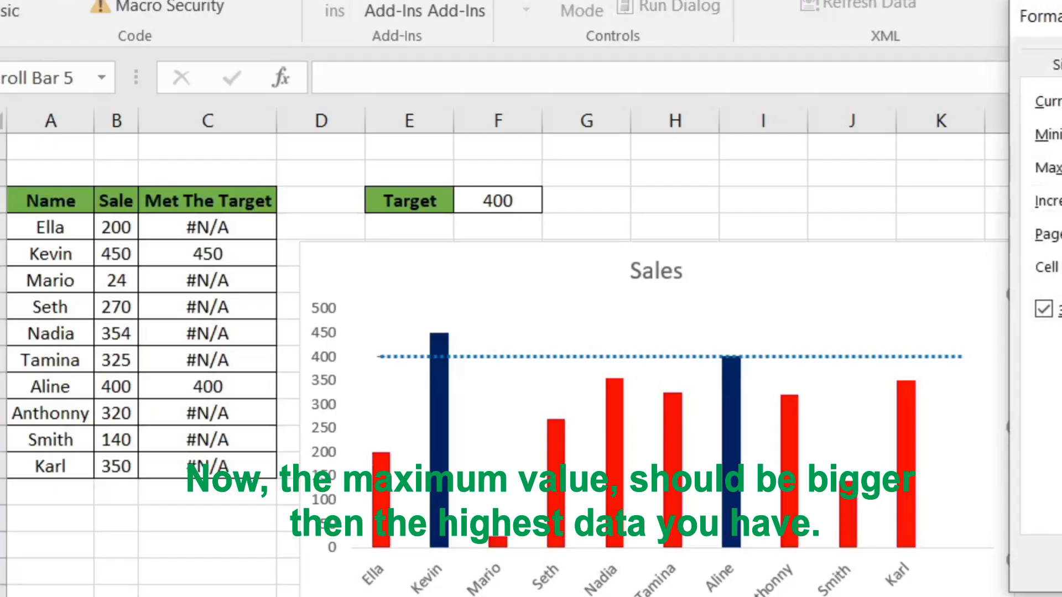
drag(1054, 19, 718, 19)
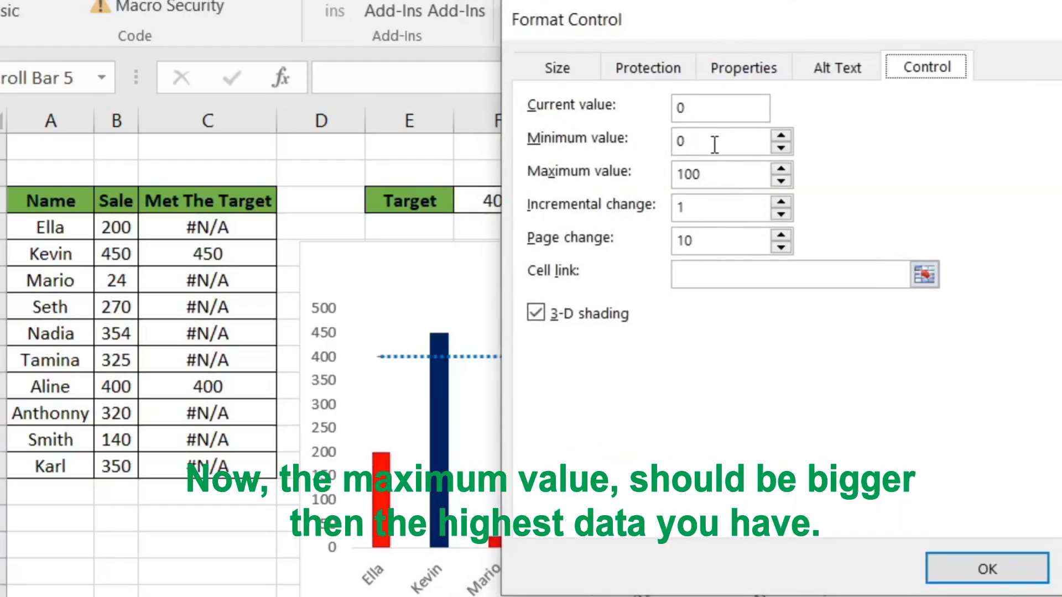
click(721, 176)
drag(712, 176, 650, 174)
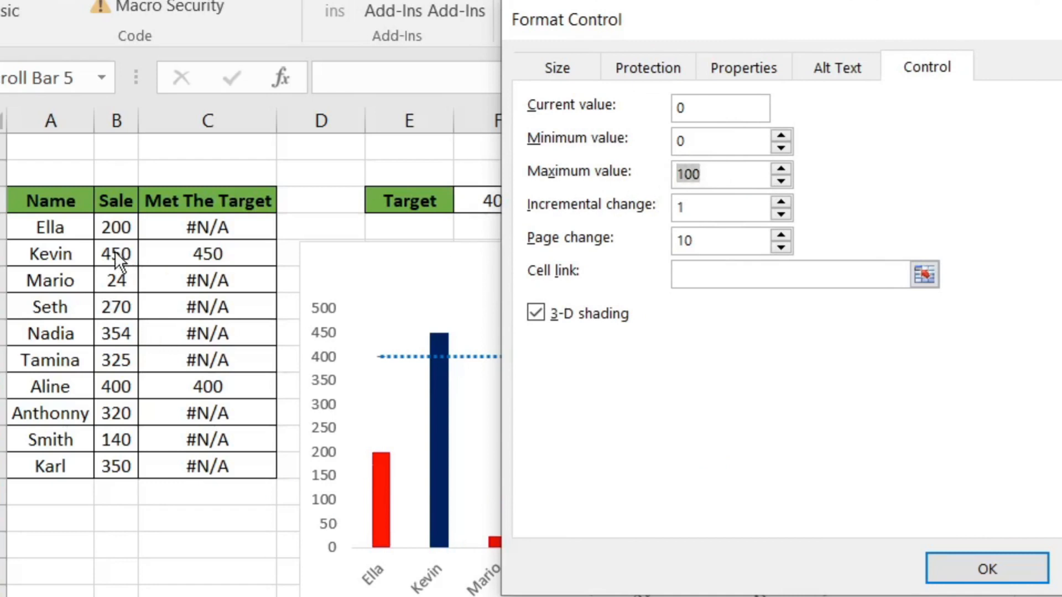
text(500)
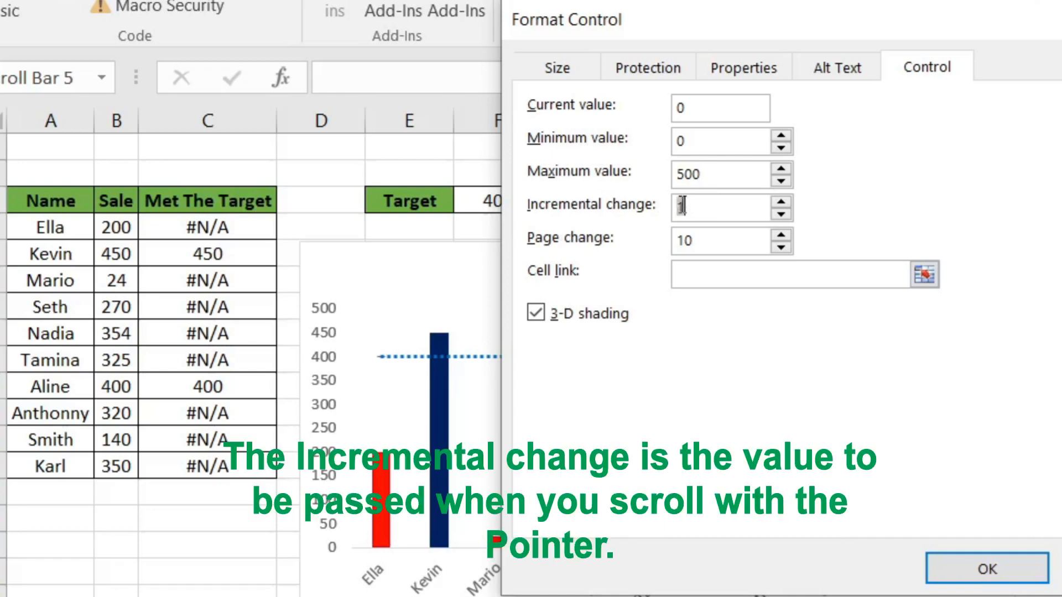
Set the scroll bar's incremental change to 10 and its page change to 50.
key(Tab)
drag(744, 33, 537, 136)
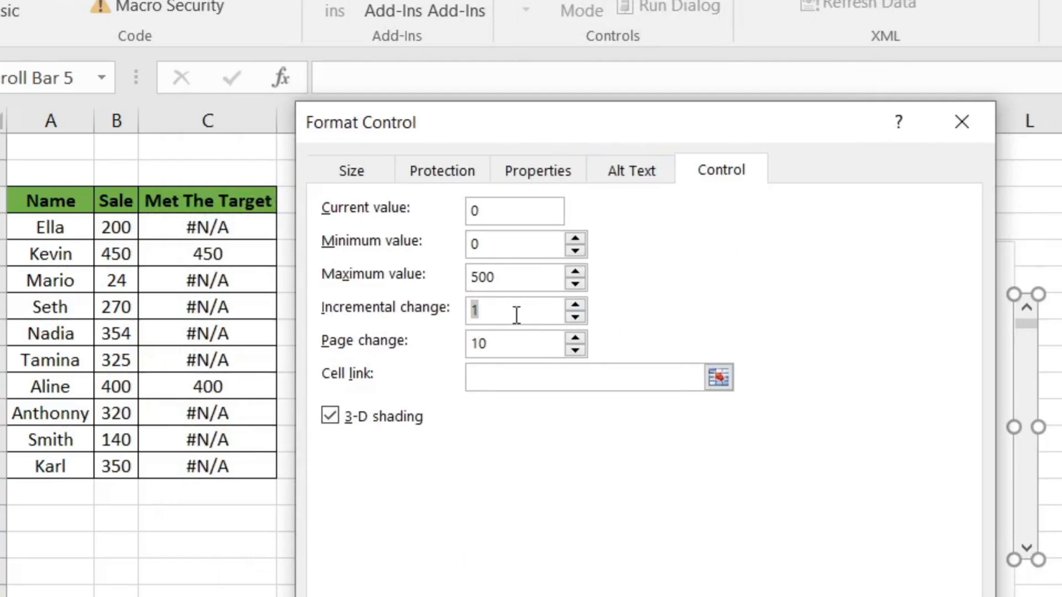
text(10)
click(550, 345)
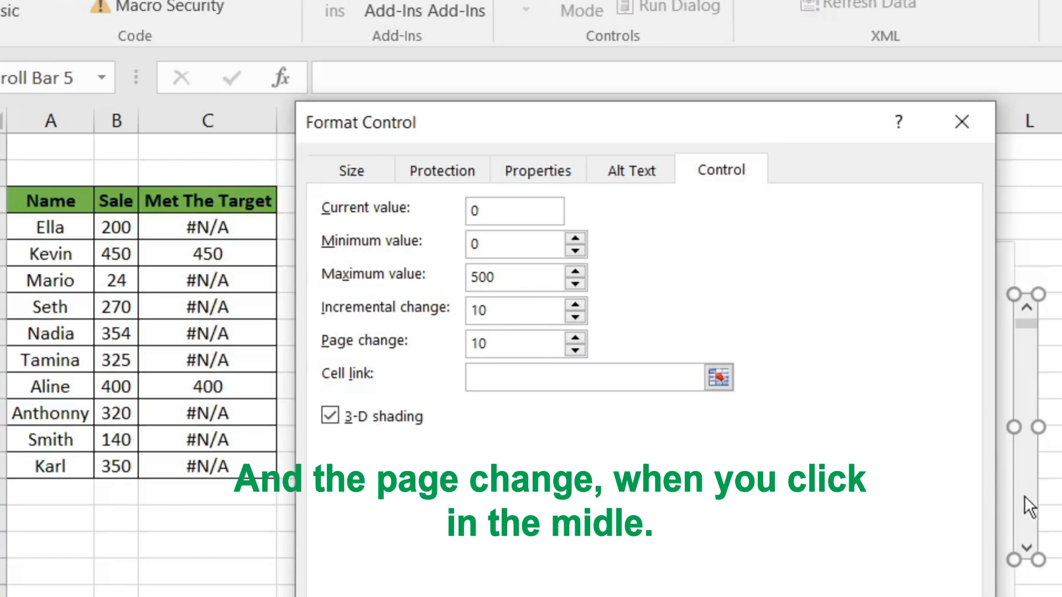
drag(506, 344, 451, 350)
text(50)
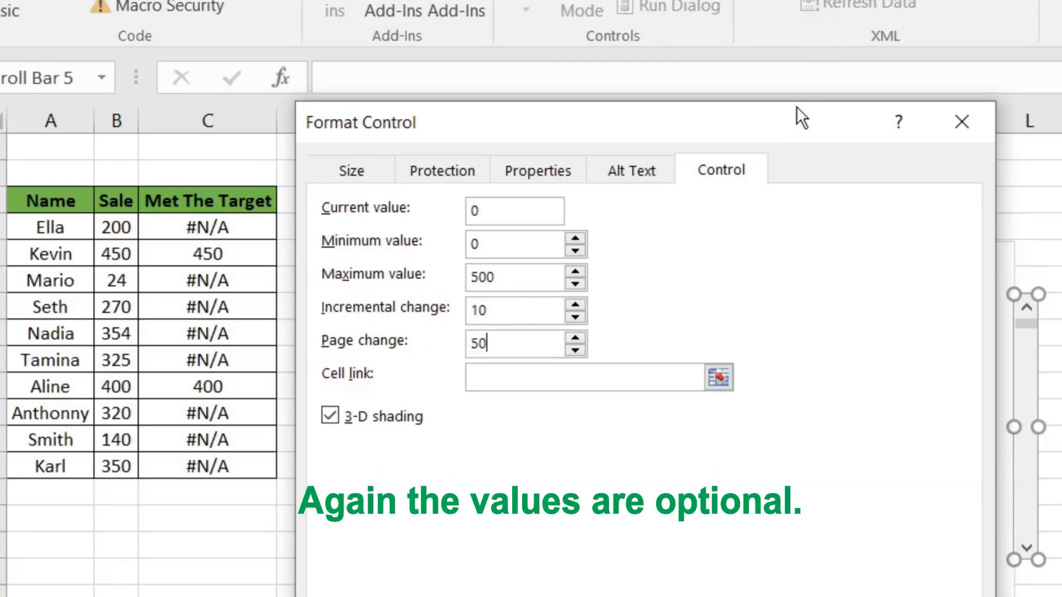
Link the scroll bar to the empty cell G3, apply the control settings and deselect the scroll bar.
drag(797, 111, 1061, 145)
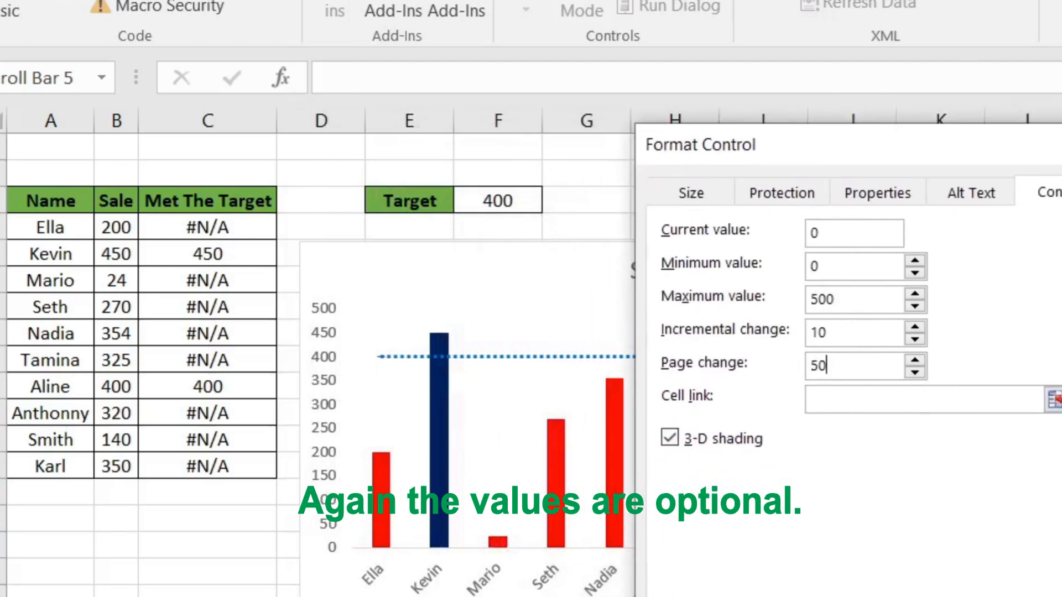
click(962, 399)
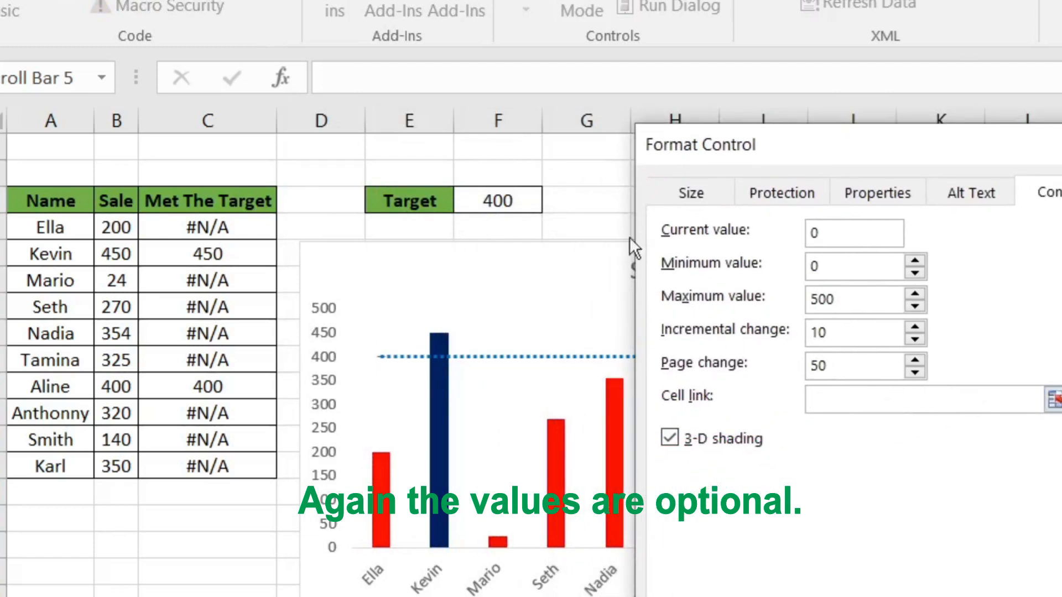
click(582, 199)
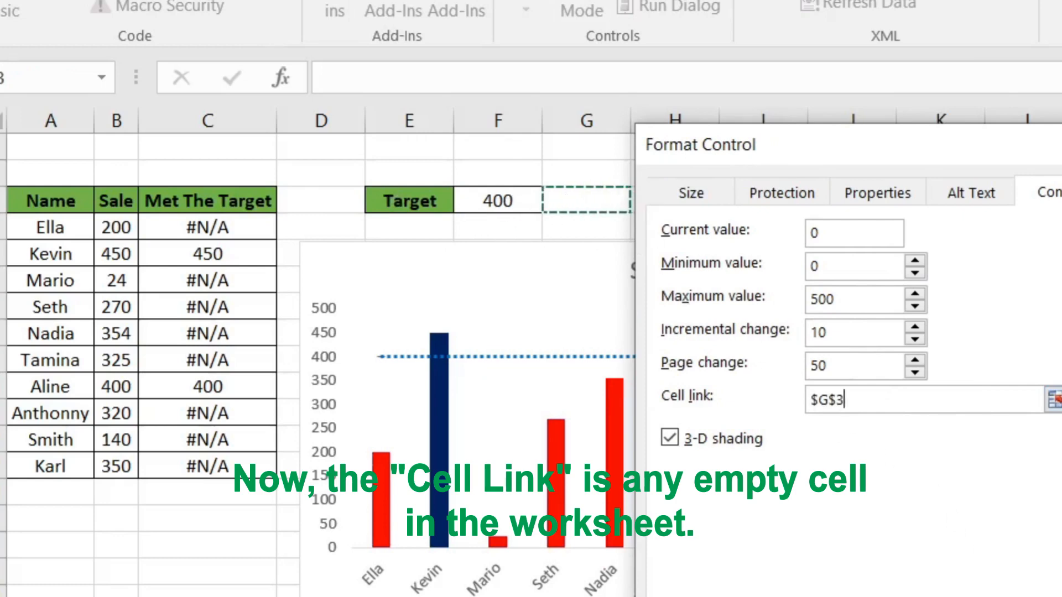
click(586, 424)
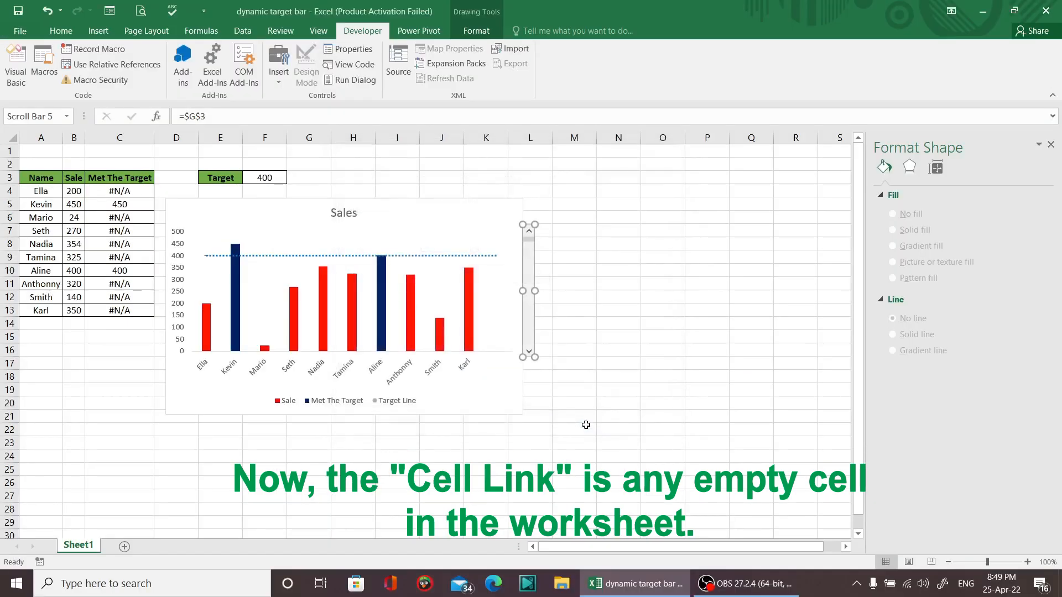
click(560, 359)
Test the scroll bar against linked cell G3 by scrolling down in single and page increments, and return it to 0.
click(309, 176)
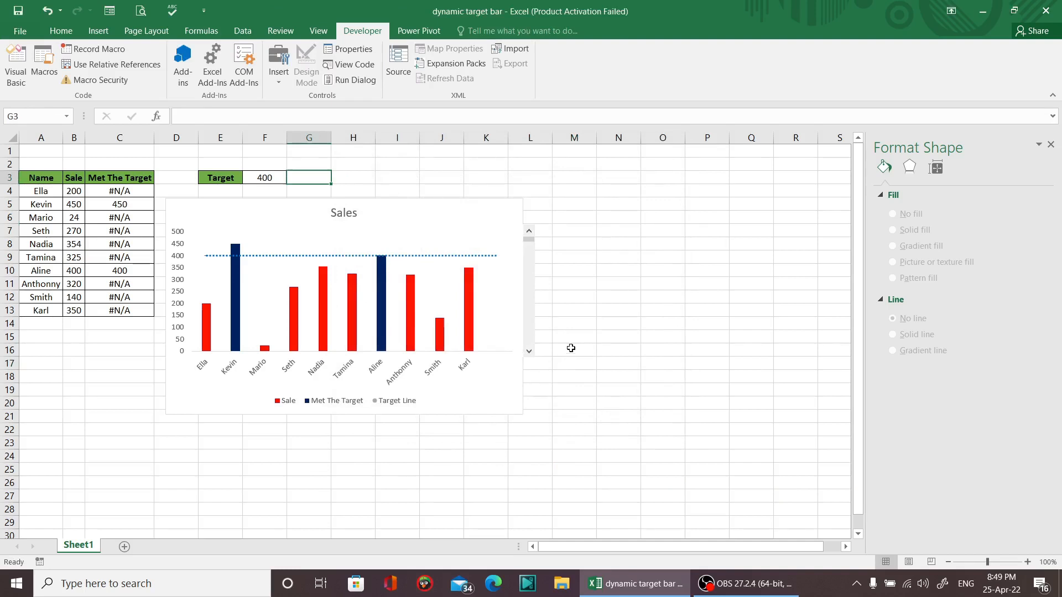
click(529, 351)
click(528, 352)
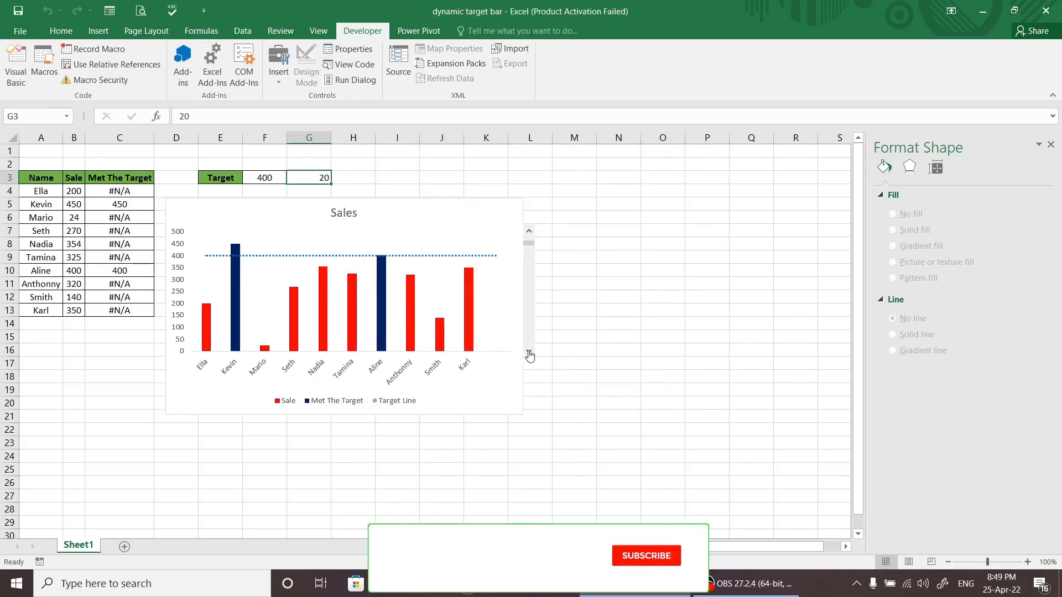
click(529, 352)
click(529, 352)
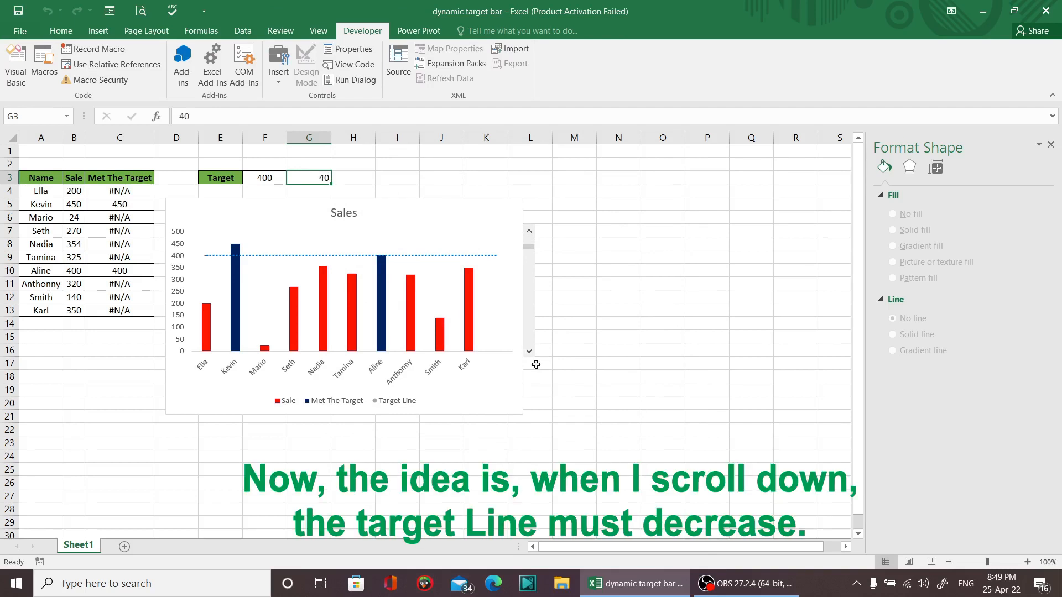
click(529, 352)
click(529, 351)
click(529, 350)
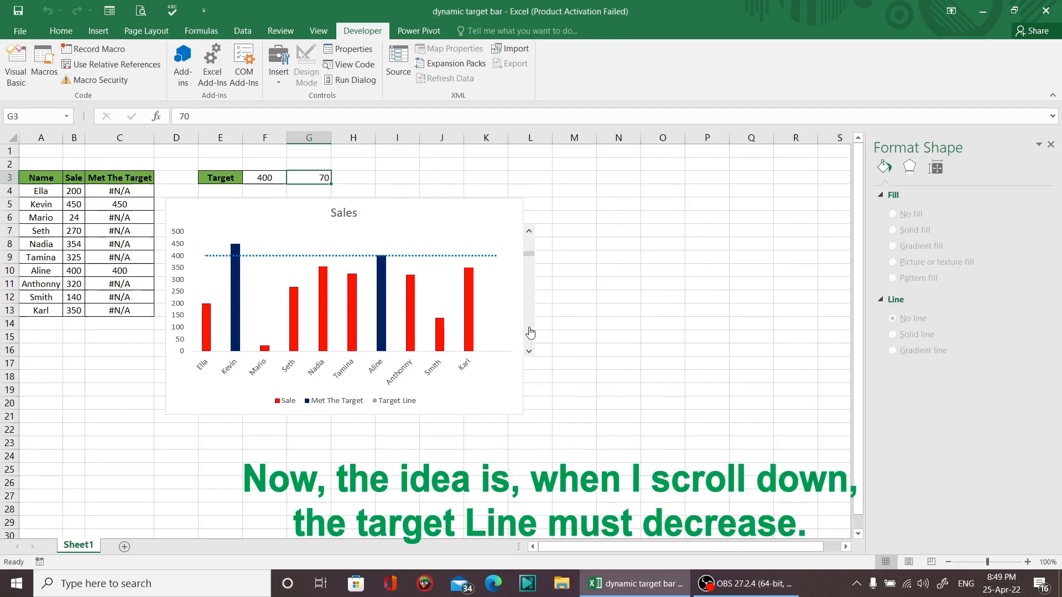
click(530, 331)
click(530, 332)
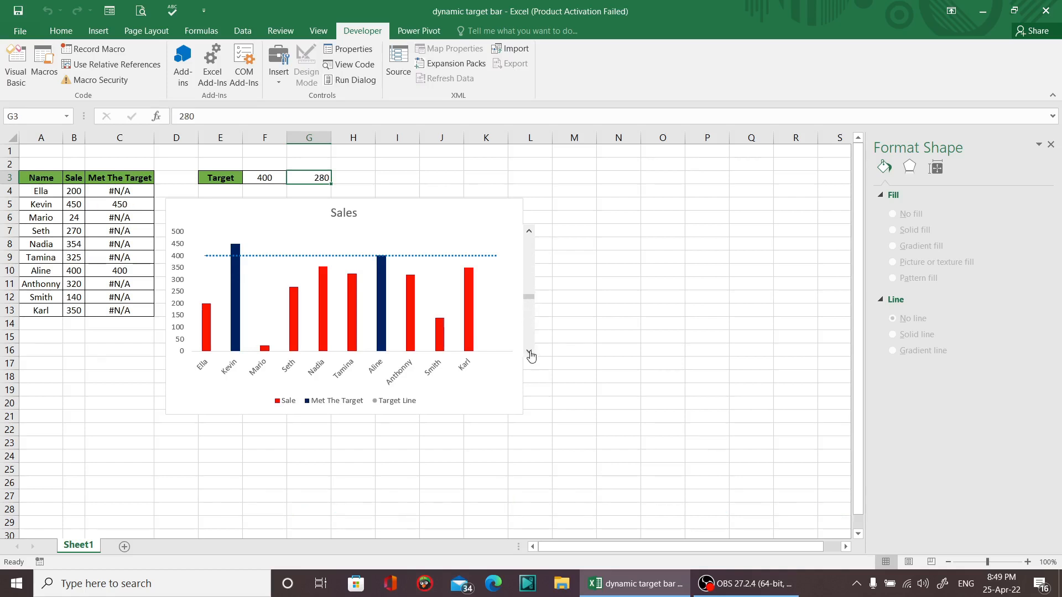
click(529, 231)
drag(526, 300, 531, 232)
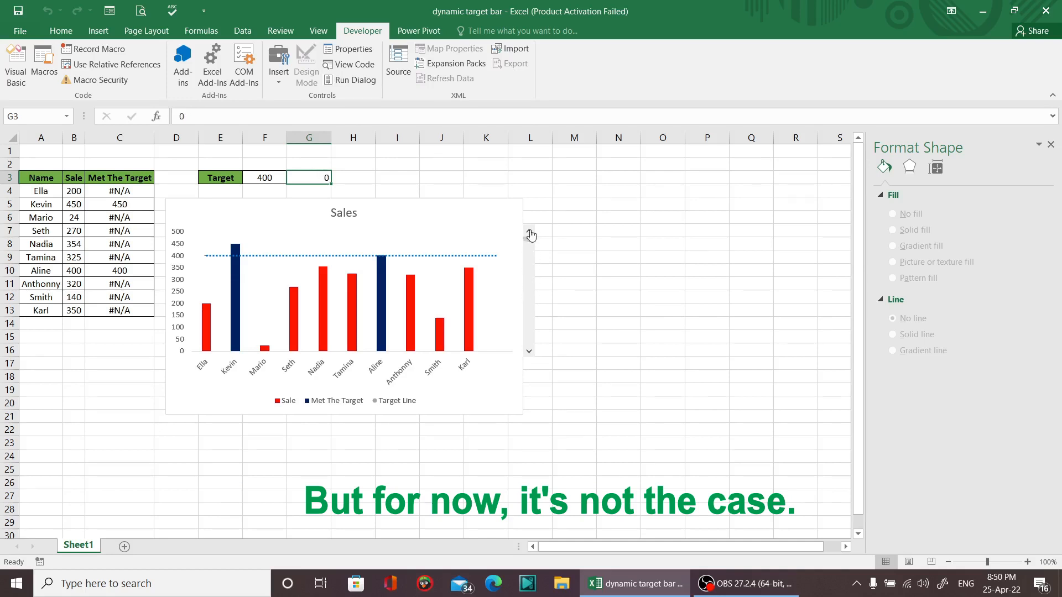
Replace the target value in F3 with the formula =500-G3.
click(269, 176)
drag(195, 117, 173, 114)
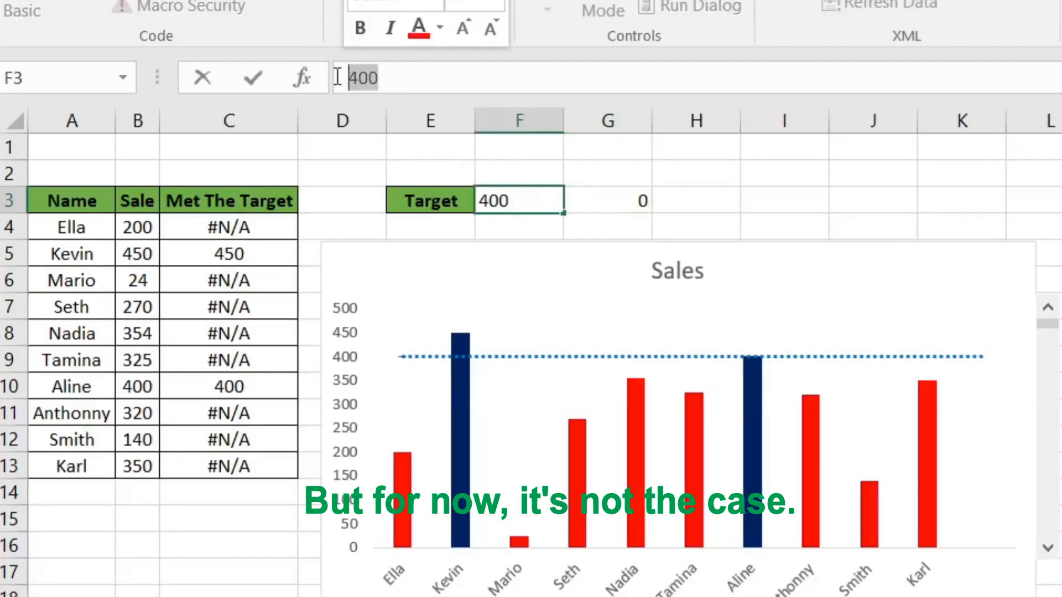
text(=)
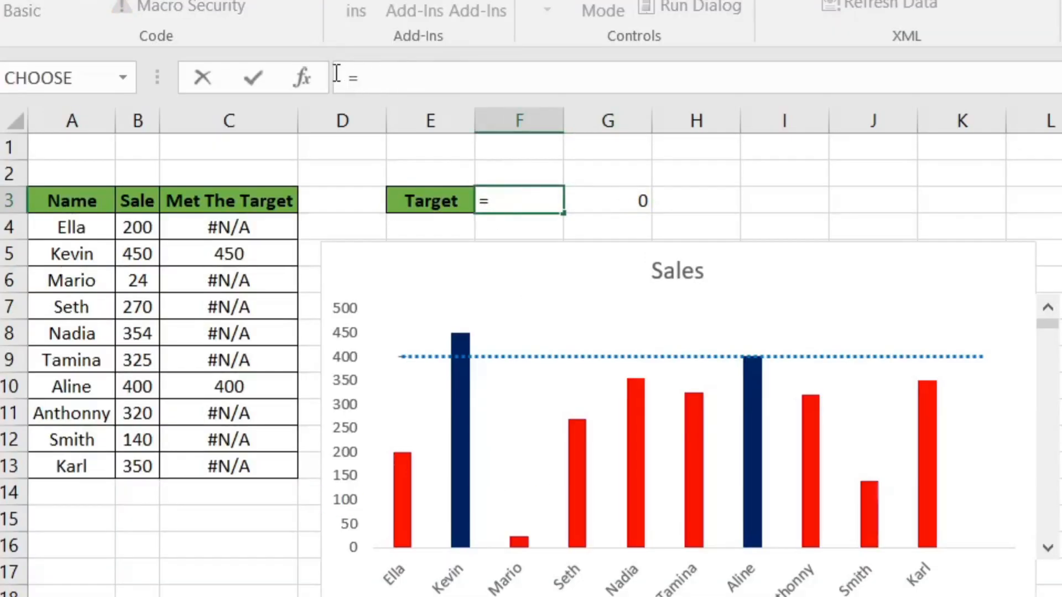
text(500-)
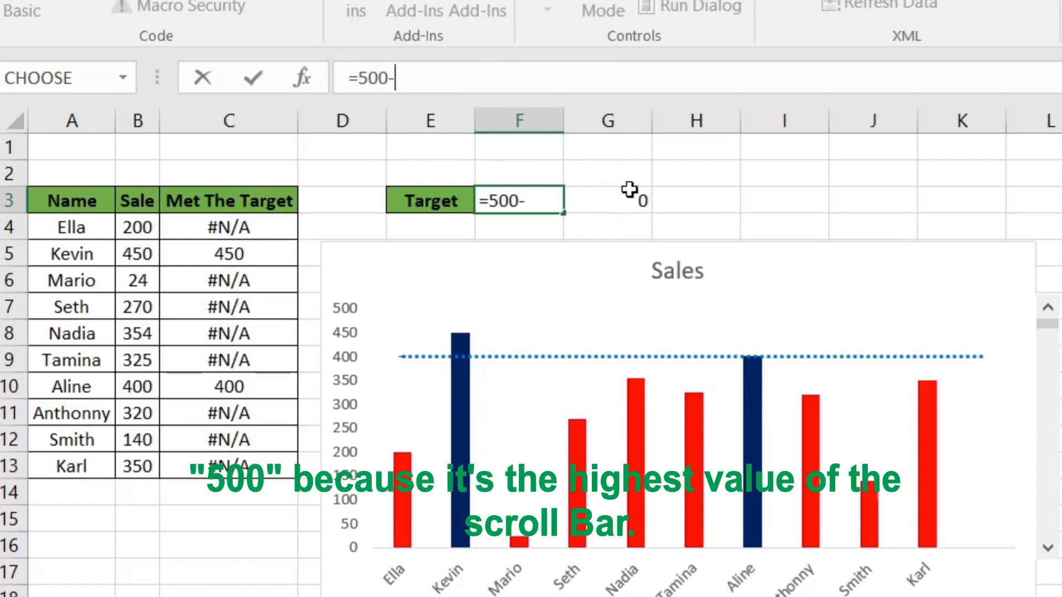
click(617, 204)
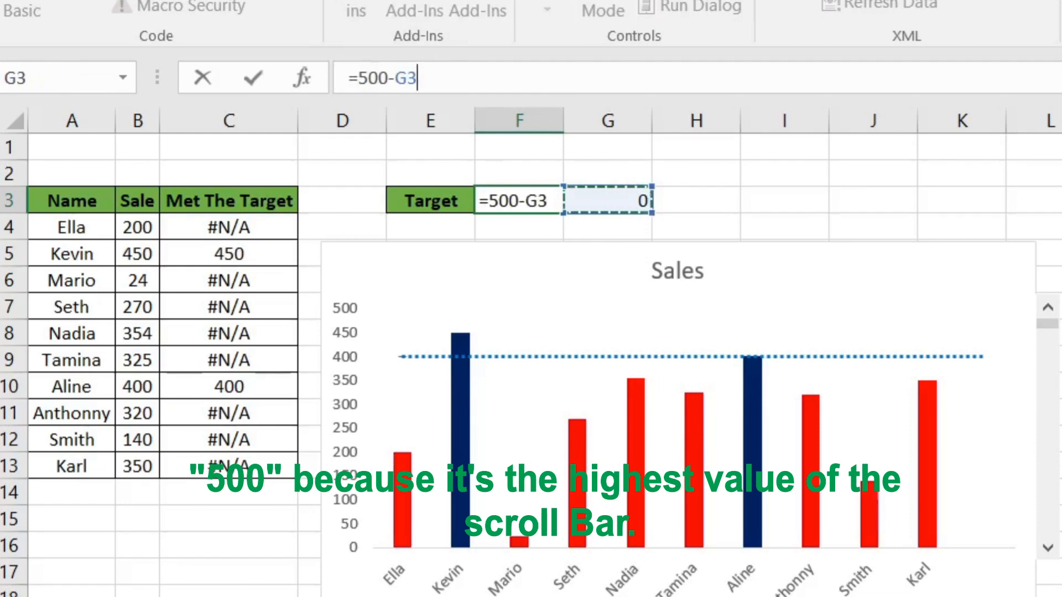
key(Return)
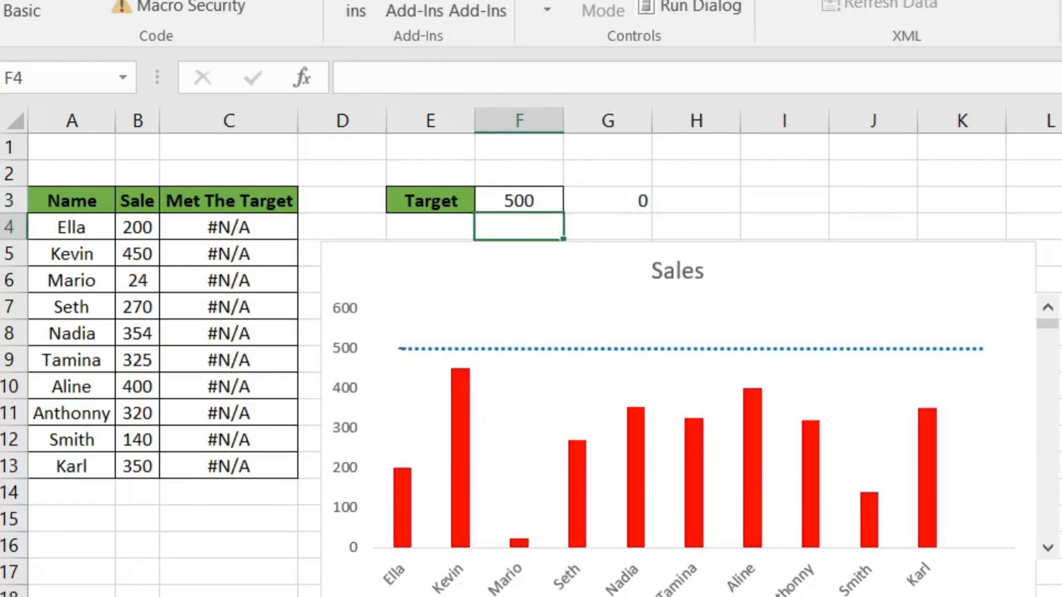
Lower the target to 300 with the scroll bar, using both page and single increments.
click(1048, 548)
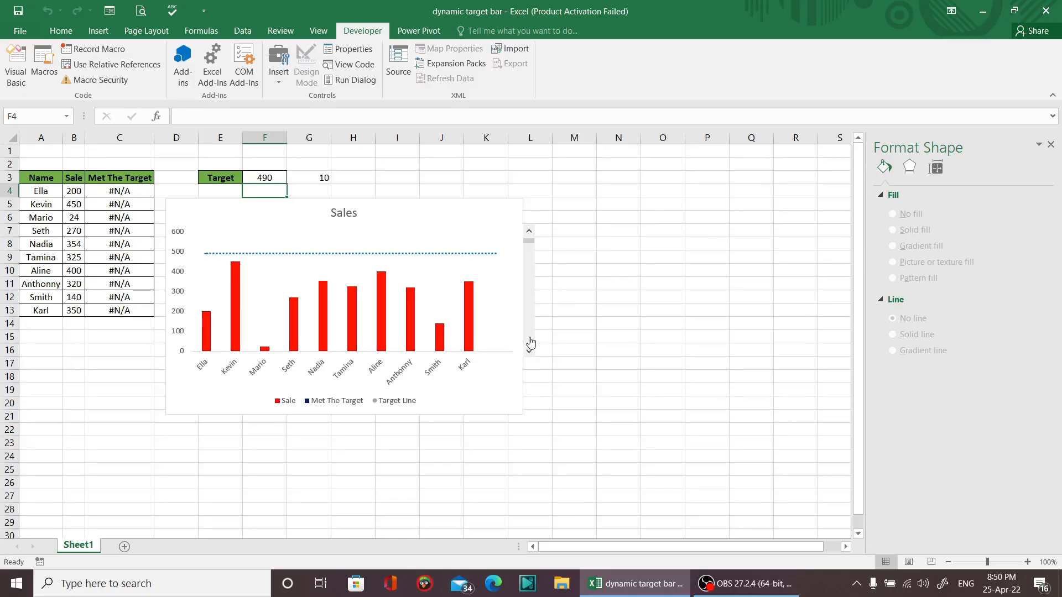
click(1049, 522)
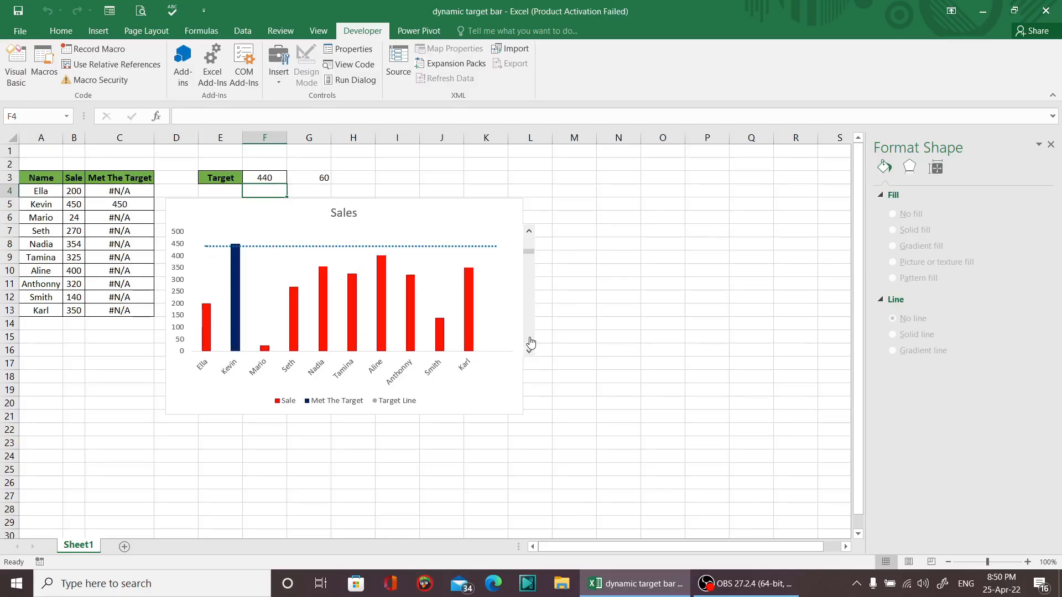
click(530, 343)
click(530, 343)
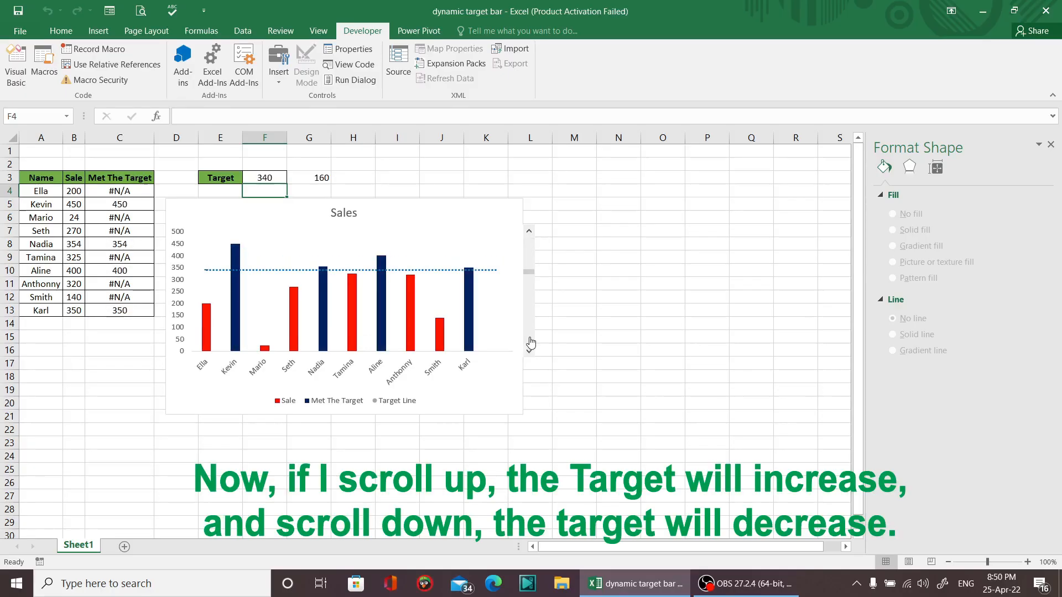
click(530, 352)
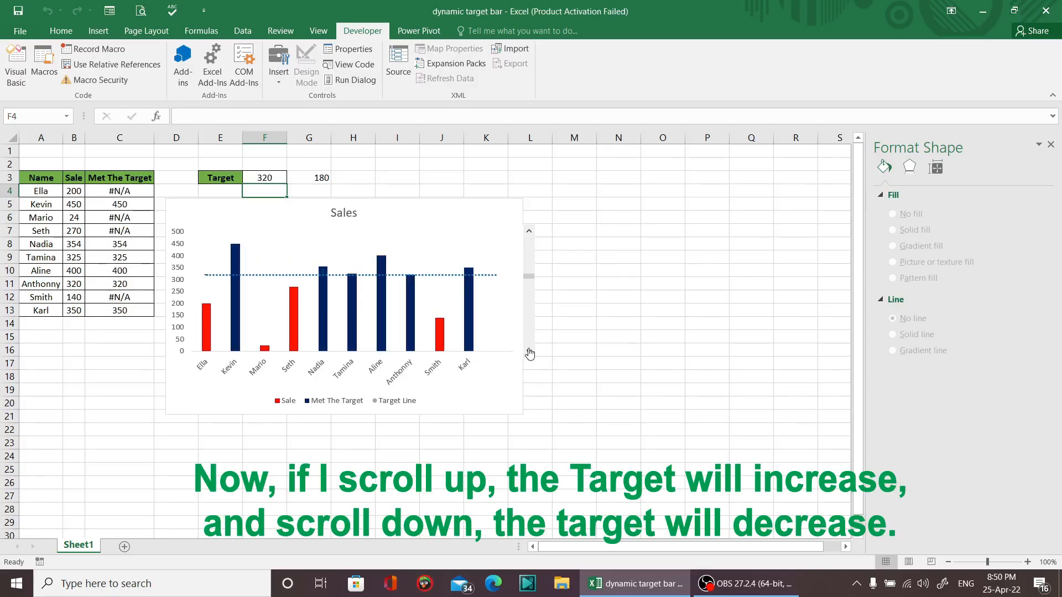
click(530, 352)
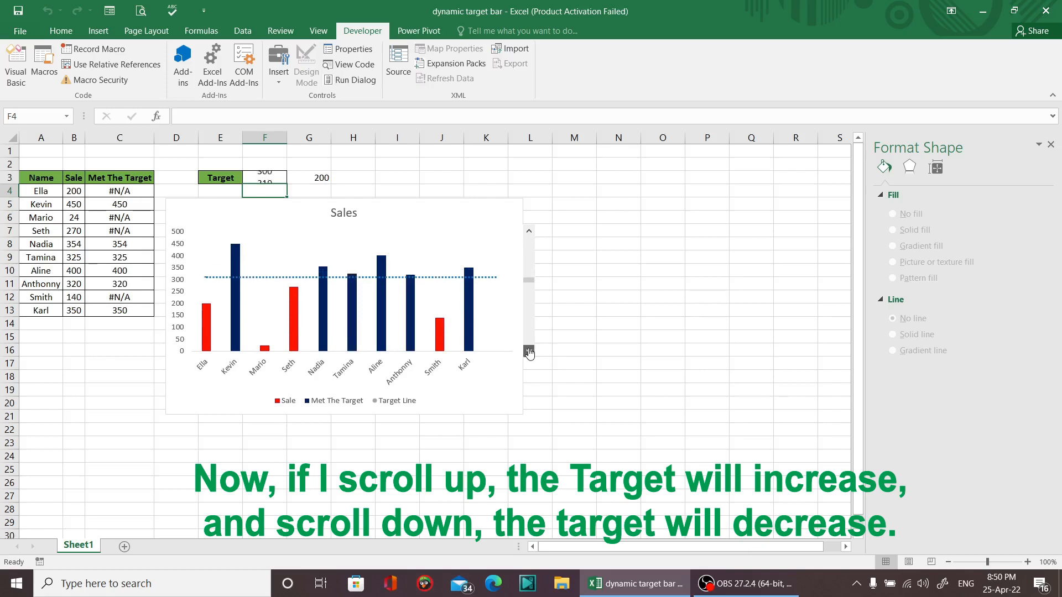
Set the sale value in B7 to 200.
click(74, 231)
text(200)
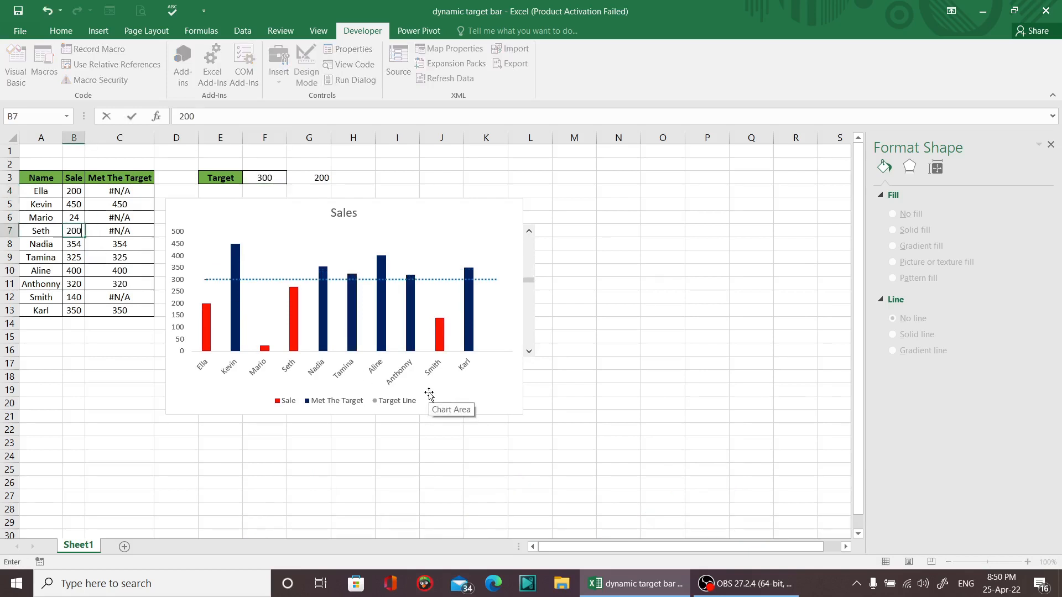
key(Return)
Scroll the target down to 220 with the scroll bar and select an empty cell above the chart.
click(529, 339)
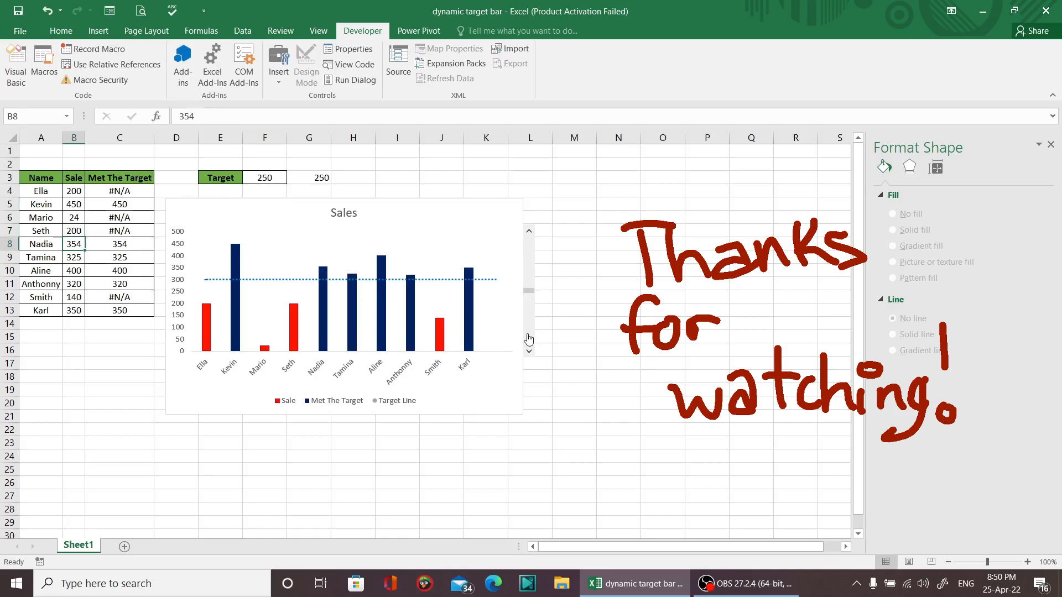
click(529, 352)
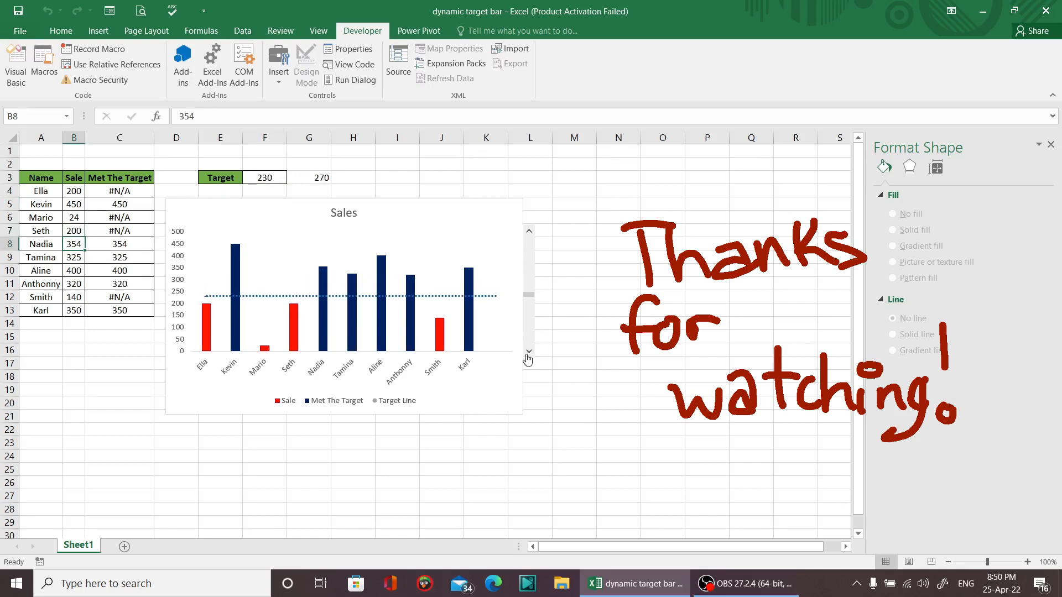
click(529, 352)
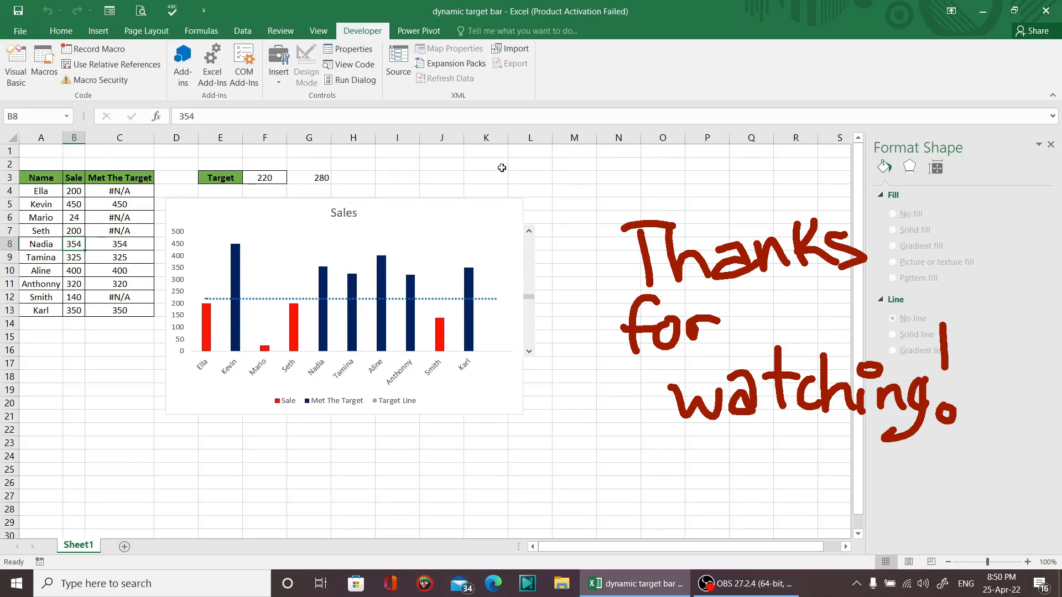
click(396, 162)
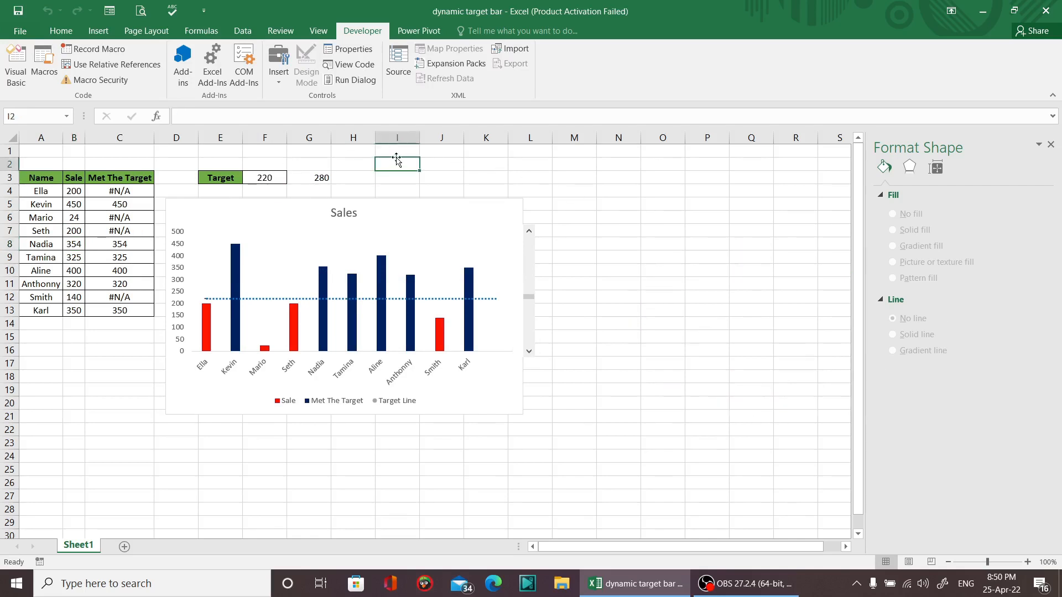